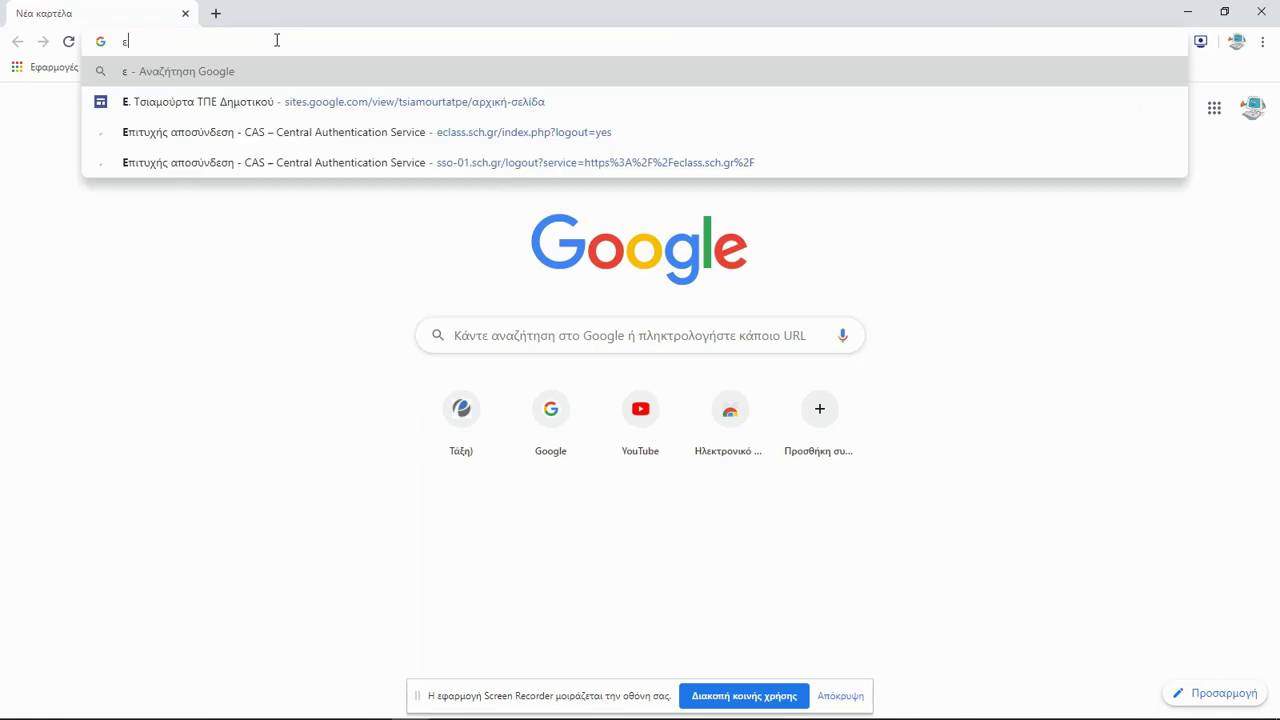
# Open eclass.sch.gr and log in to the Greek School Network account with the saved credentials.
pyautogui.press('Escape')
pyautogui.write('eclass.sch.gr')
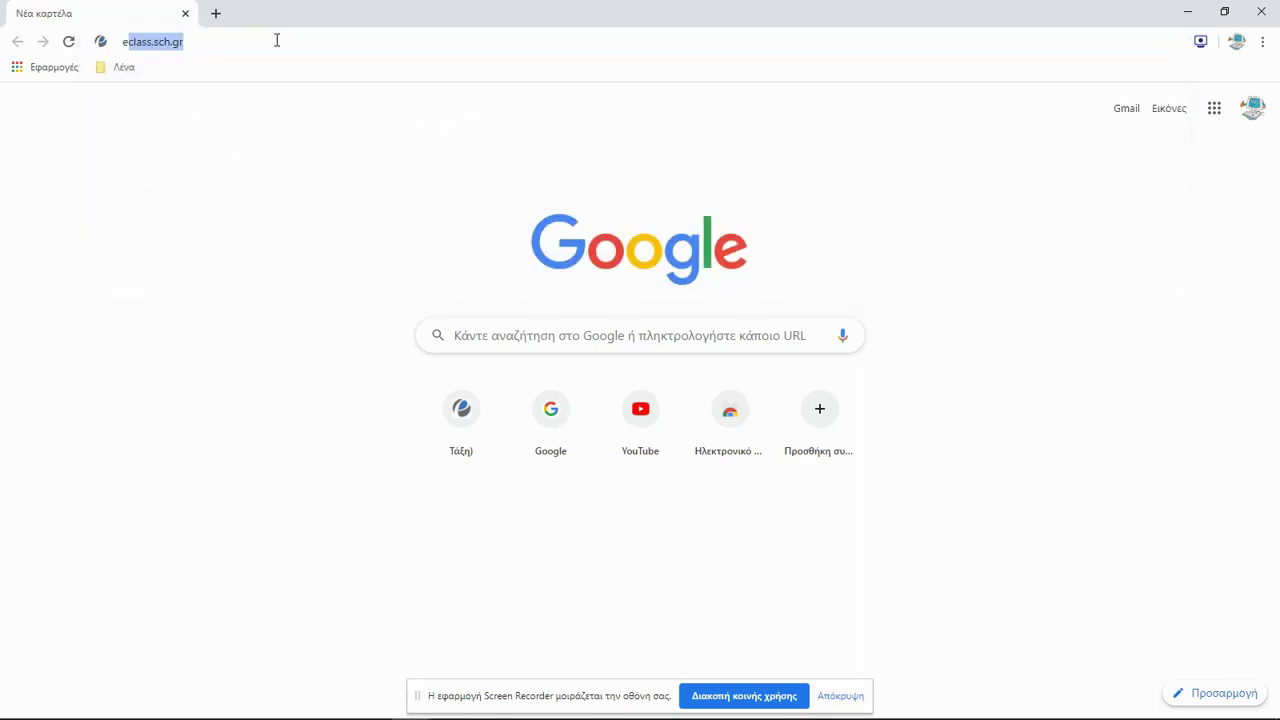
pyautogui.press('Return')
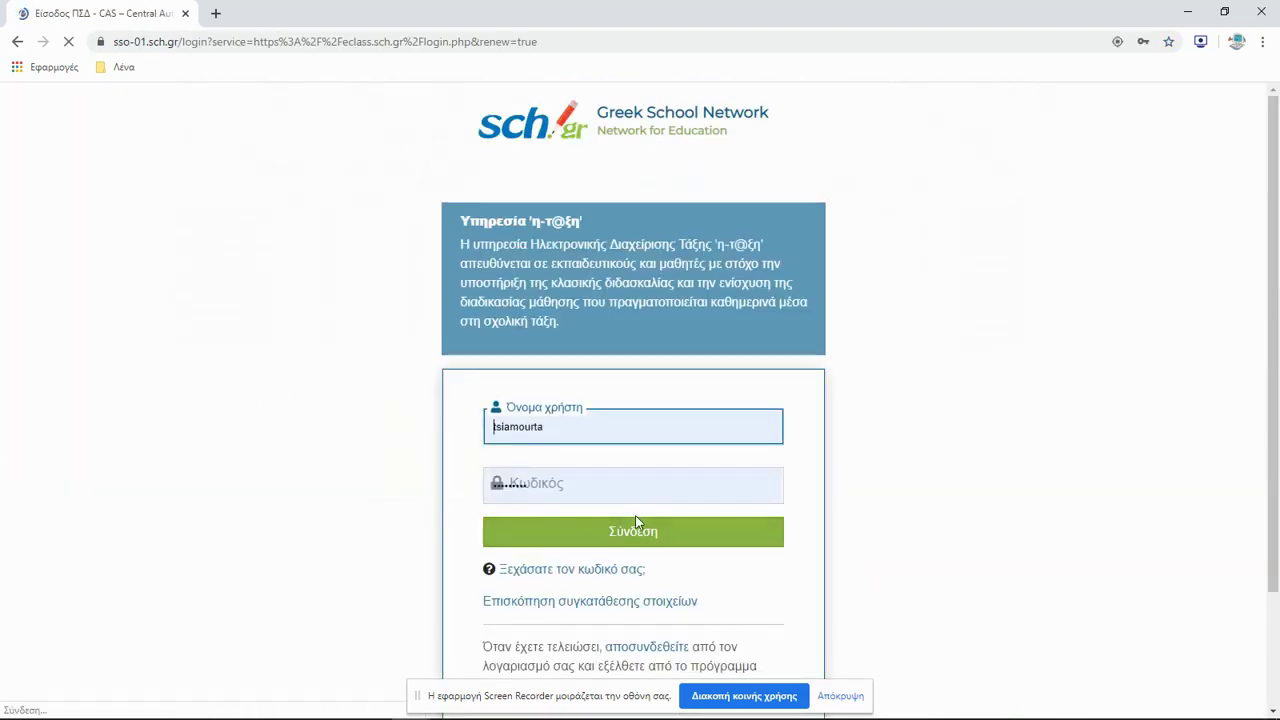
pyautogui.click(645, 528)
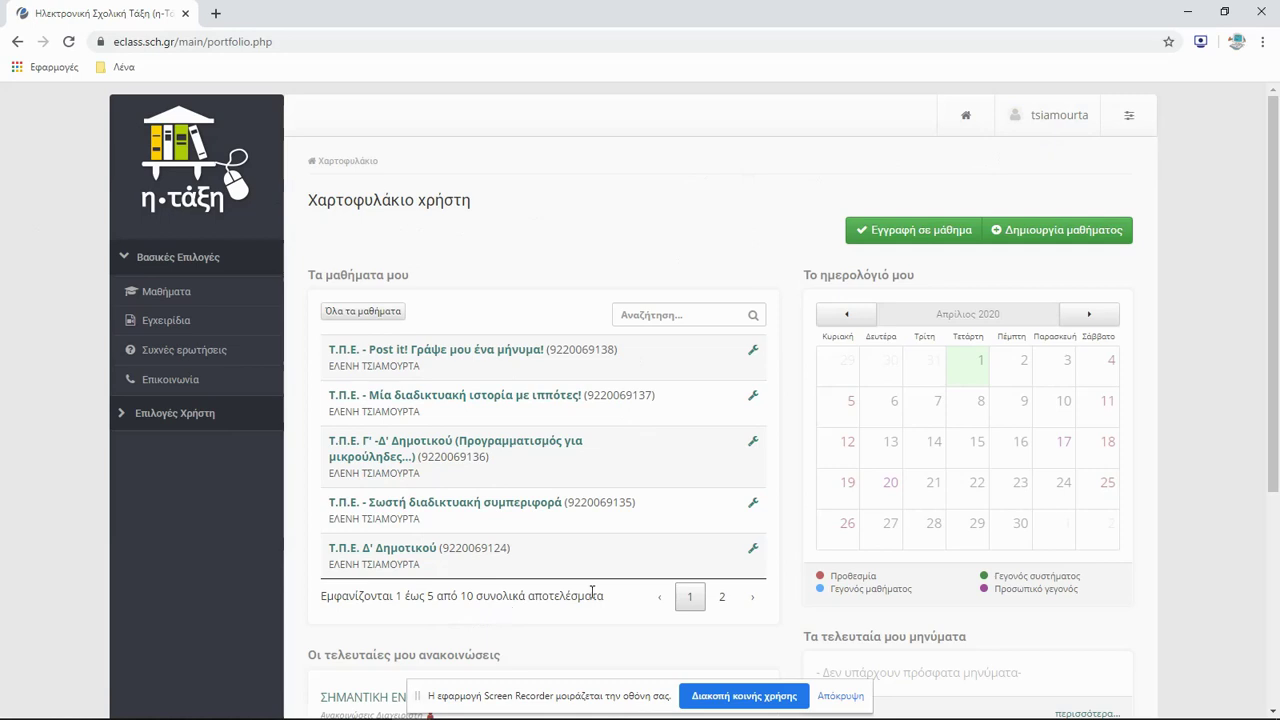
# Look through both pages of the course list and the user profile, and return to the portfolio page.
pyautogui.click(723, 600)
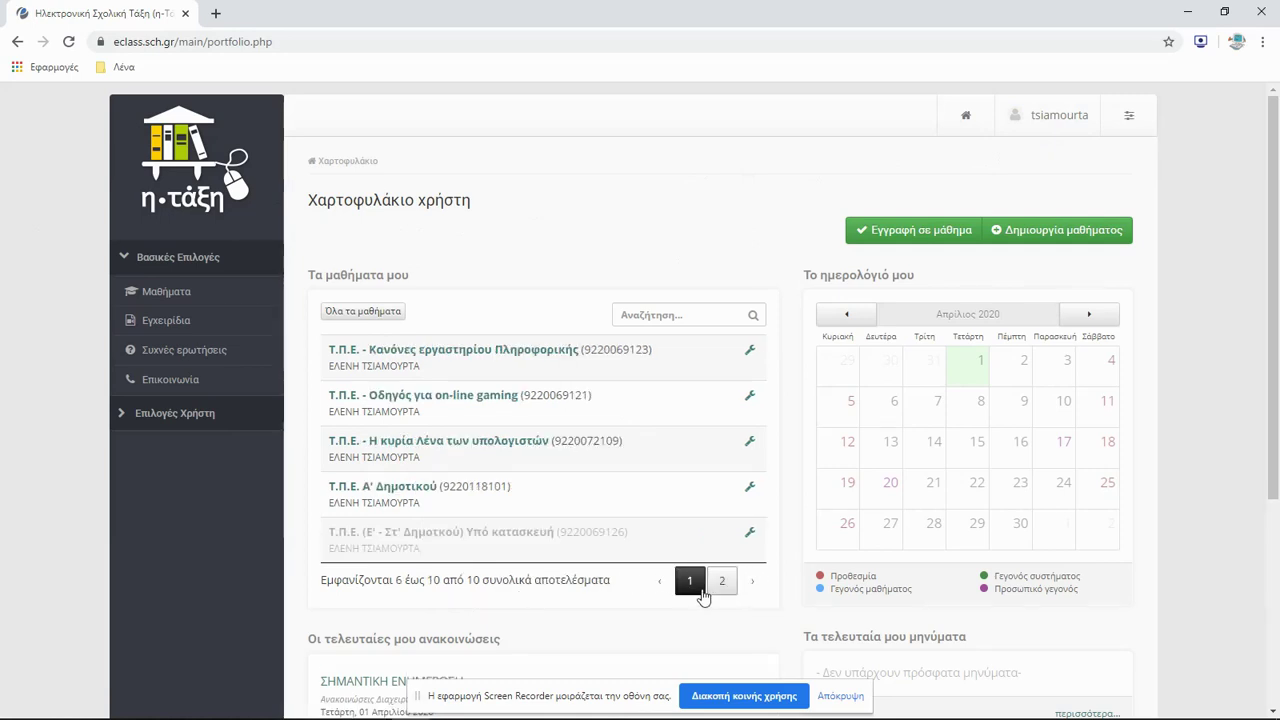
pyautogui.click(690, 580)
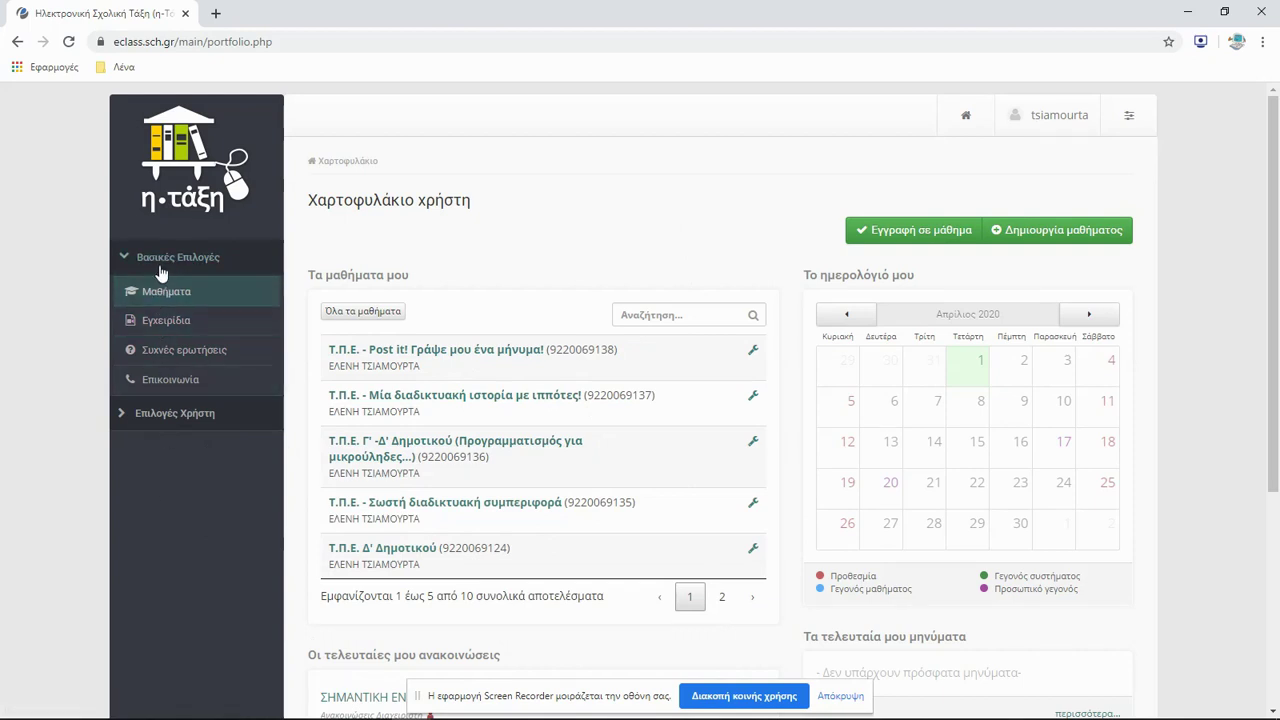
pyautogui.click(181, 425)
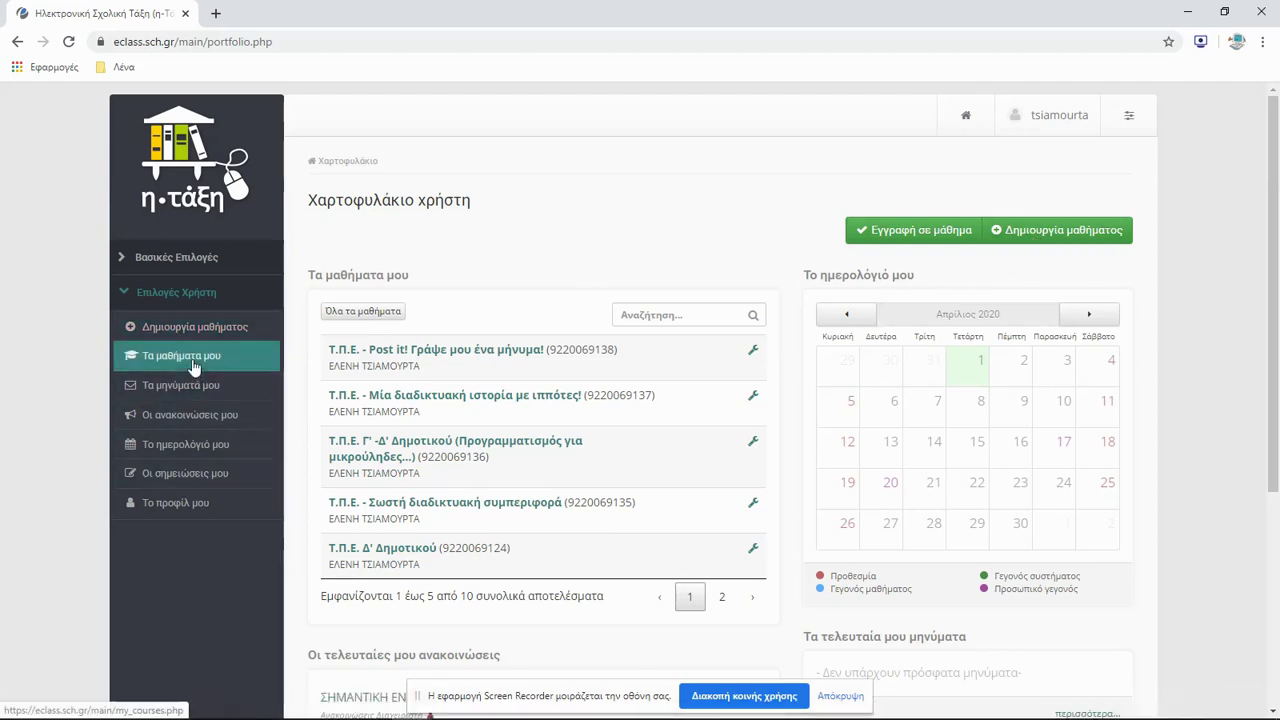
pyautogui.click(190, 510)
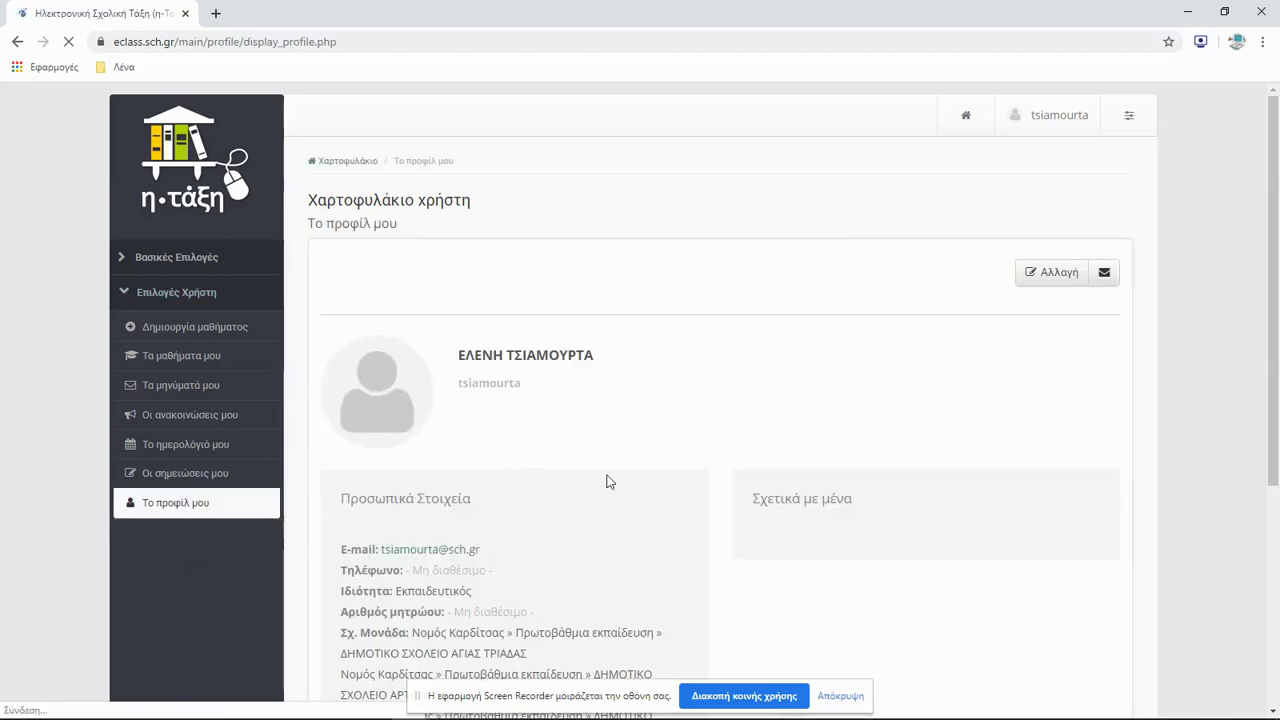
pyautogui.scroll(-3, 607, 482)
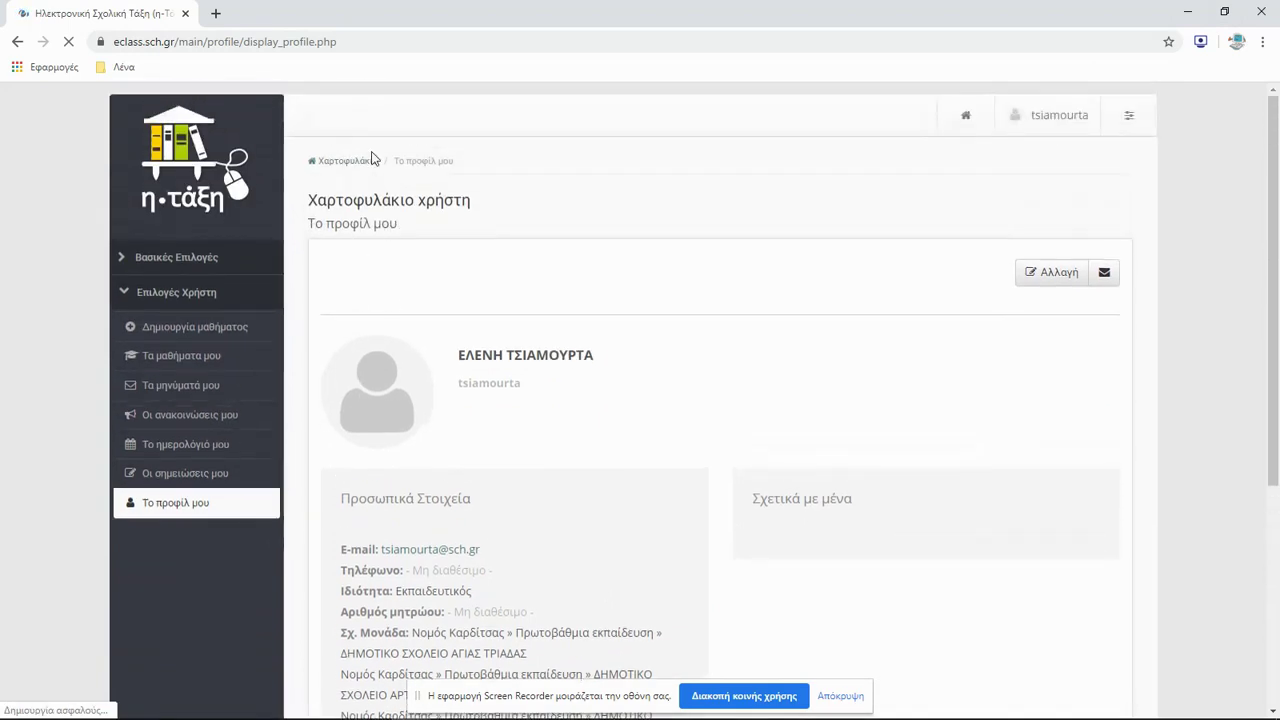
pyautogui.click(363, 162)
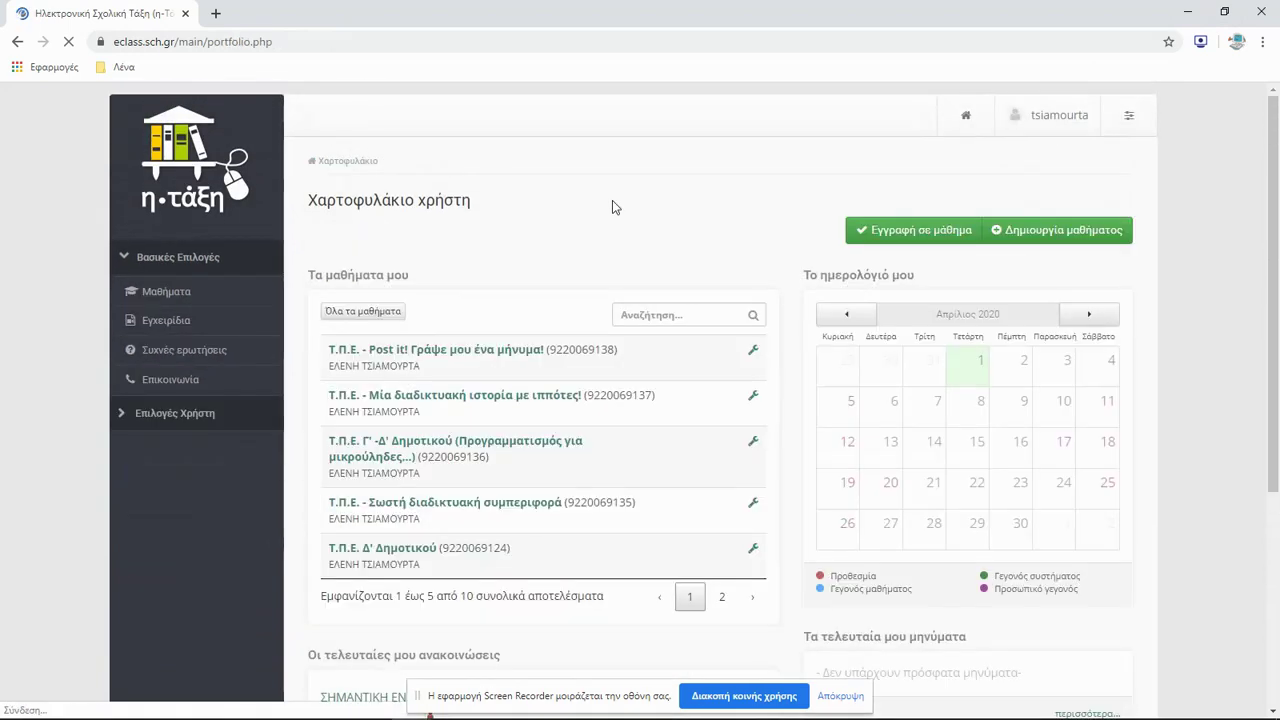
# Start creating a new course and give it the title "Απλό_μάθημα".
pyautogui.click(1054, 236)
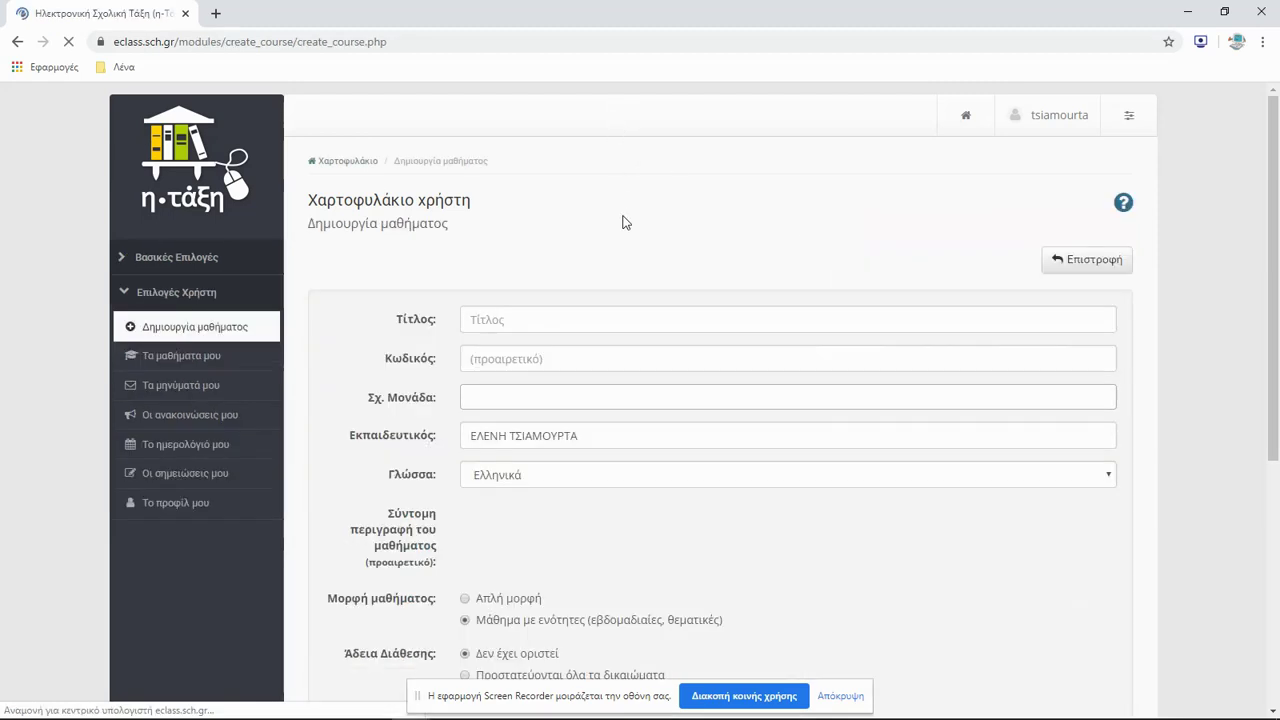
pyautogui.click(596, 319)
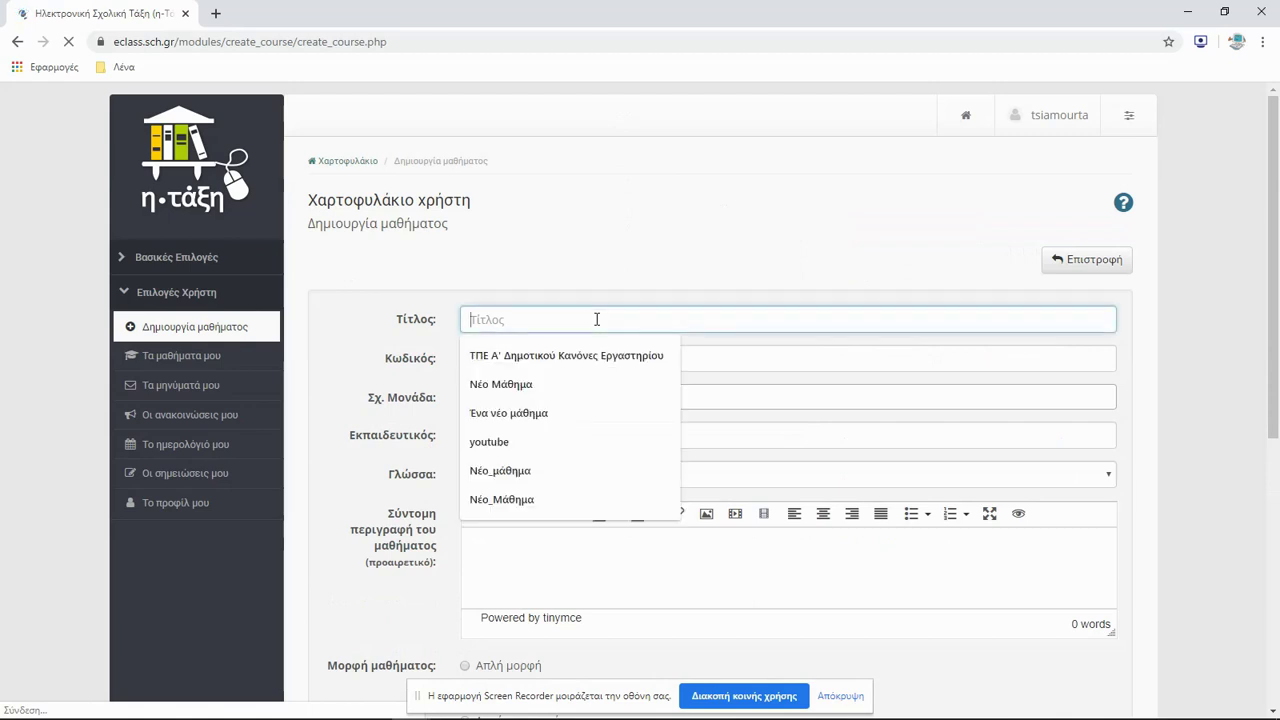
pyautogui.write('Αρ')
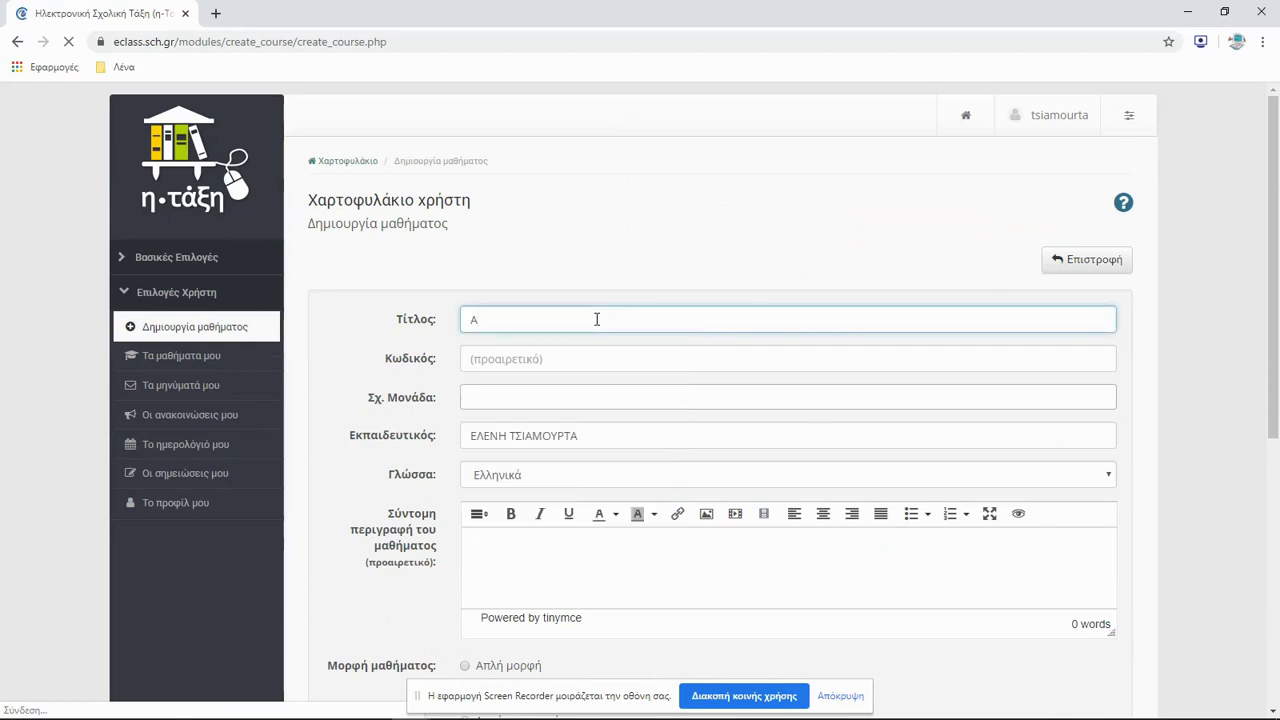
pyautogui.press('BackSpace')
pyautogui.press('BackSpace')
pyautogui.write('Απλό_μάθημα')
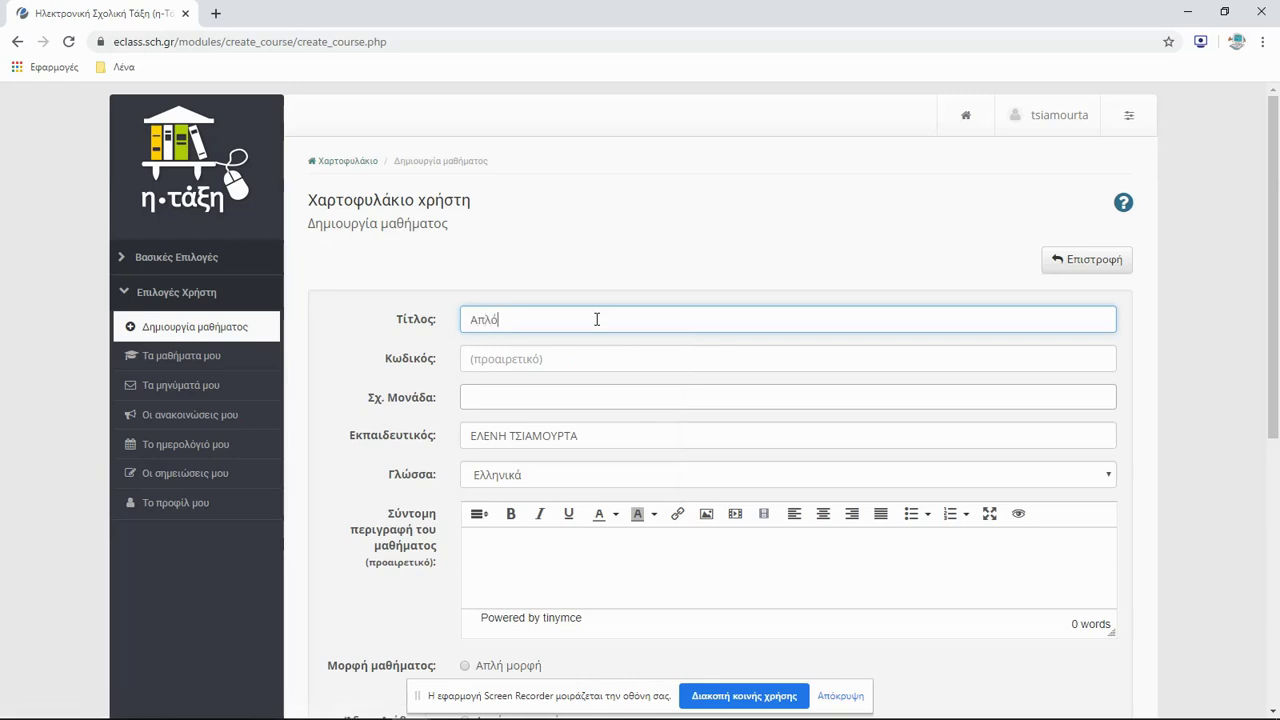
# Assign the course to the primary schools ΑΓΙΑΣ ΤΡΙΑΔΑΣ, ΑΡΤΕΣΙΑΝΟΥ, ΑΓΝΑΝΤΕΡΟΥ ΚΑΡΔΙΤΣΑΣ and ΜΑΓΟΥΛΑΣ ΚΑΡΔΙΤΣΑΣ.
pyautogui.click(549, 403)
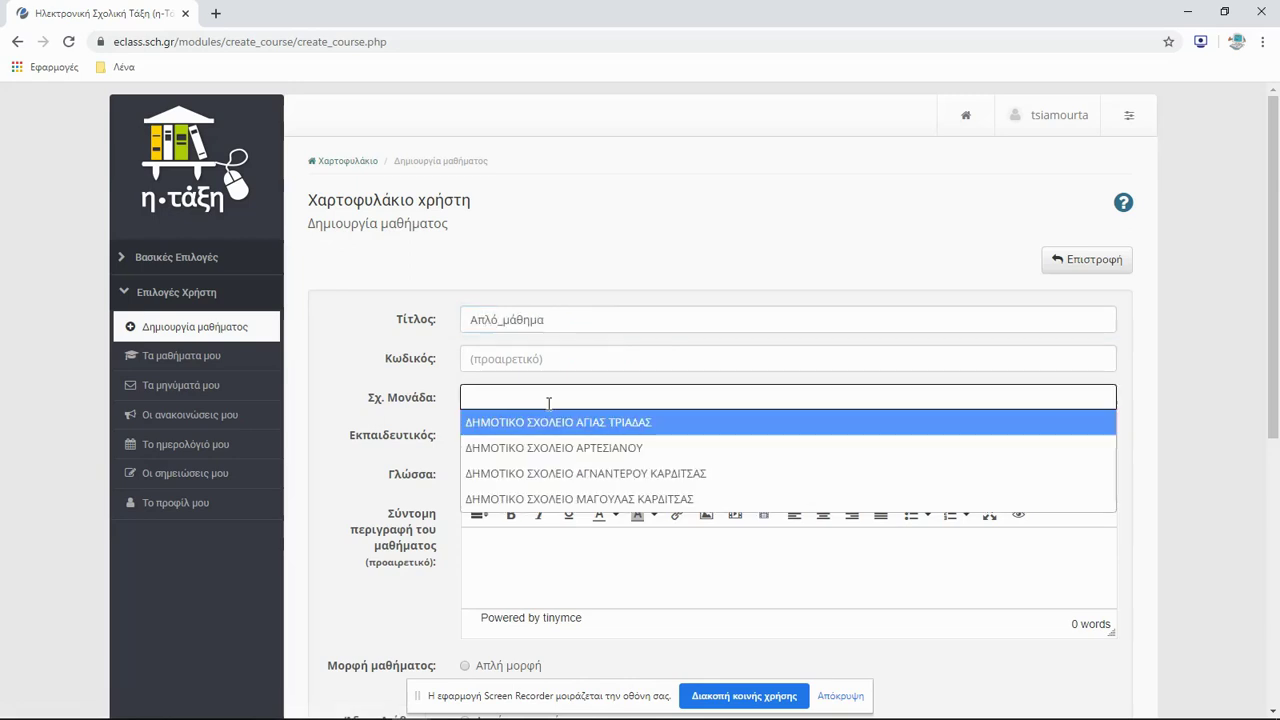
pyautogui.click(552, 423)
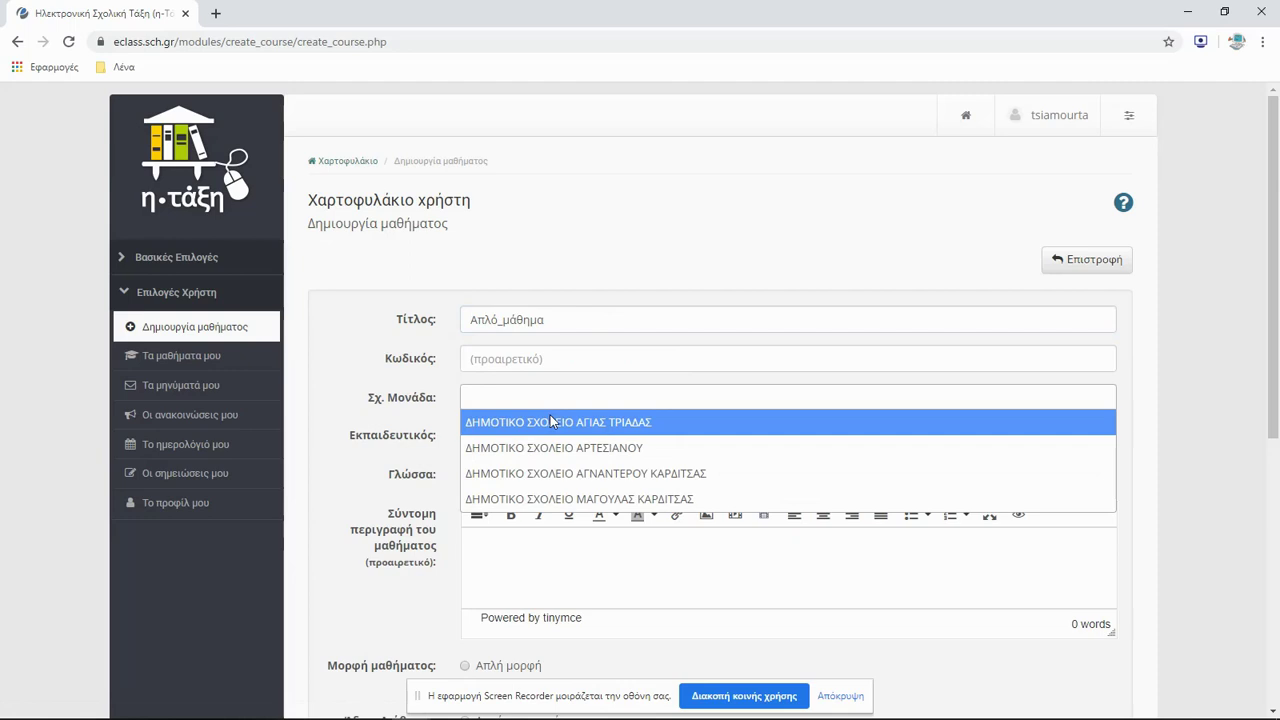
pyautogui.click(708, 394)
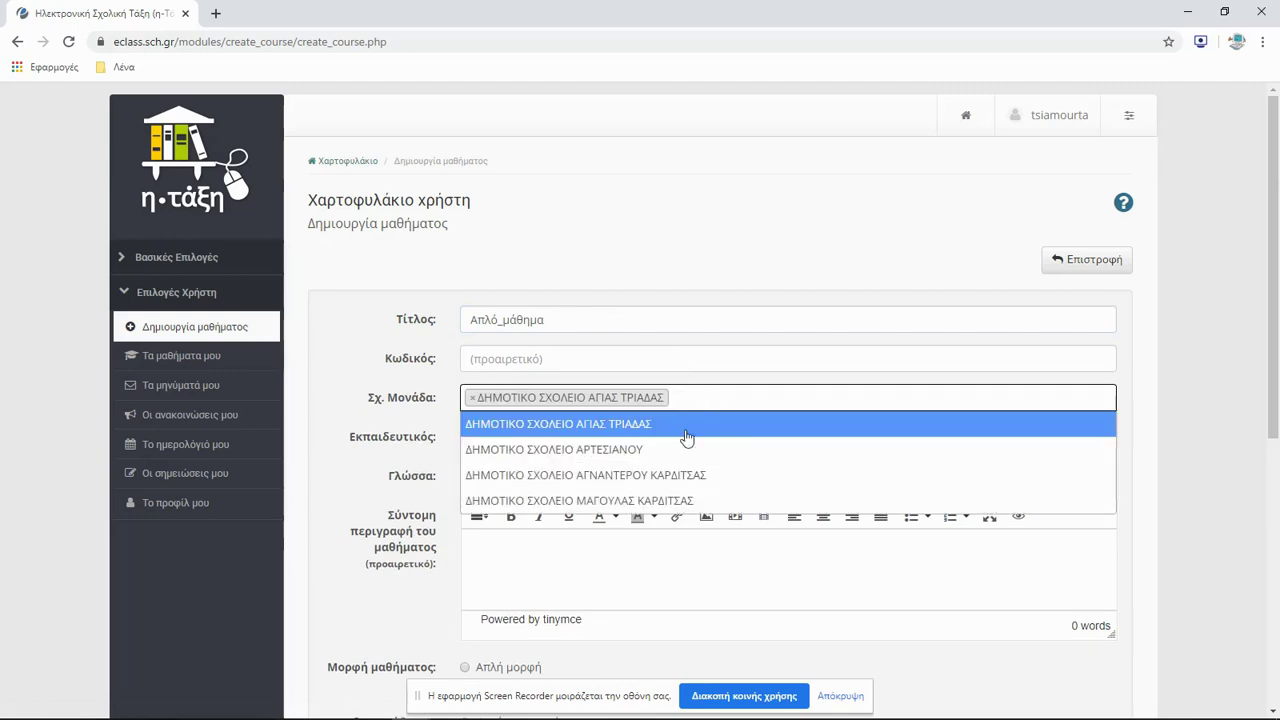
pyautogui.click(636, 452)
pyautogui.click(906, 397)
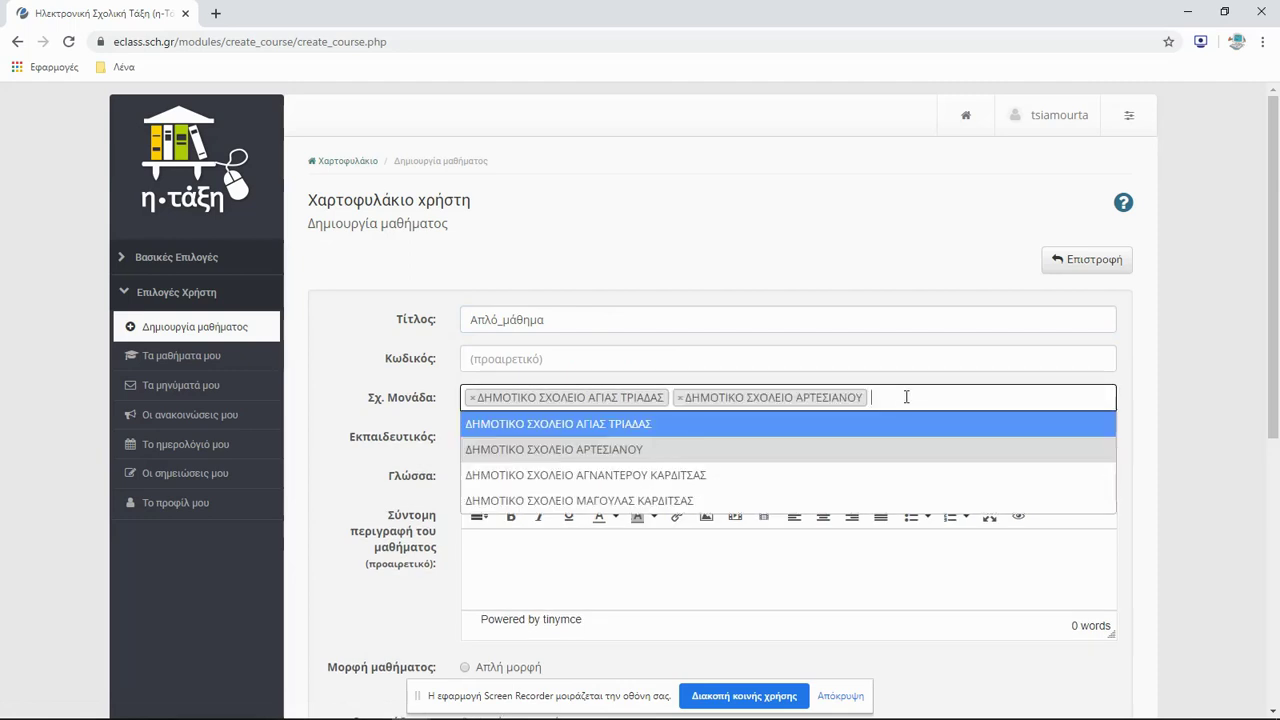
pyautogui.click(751, 475)
pyautogui.click(938, 413)
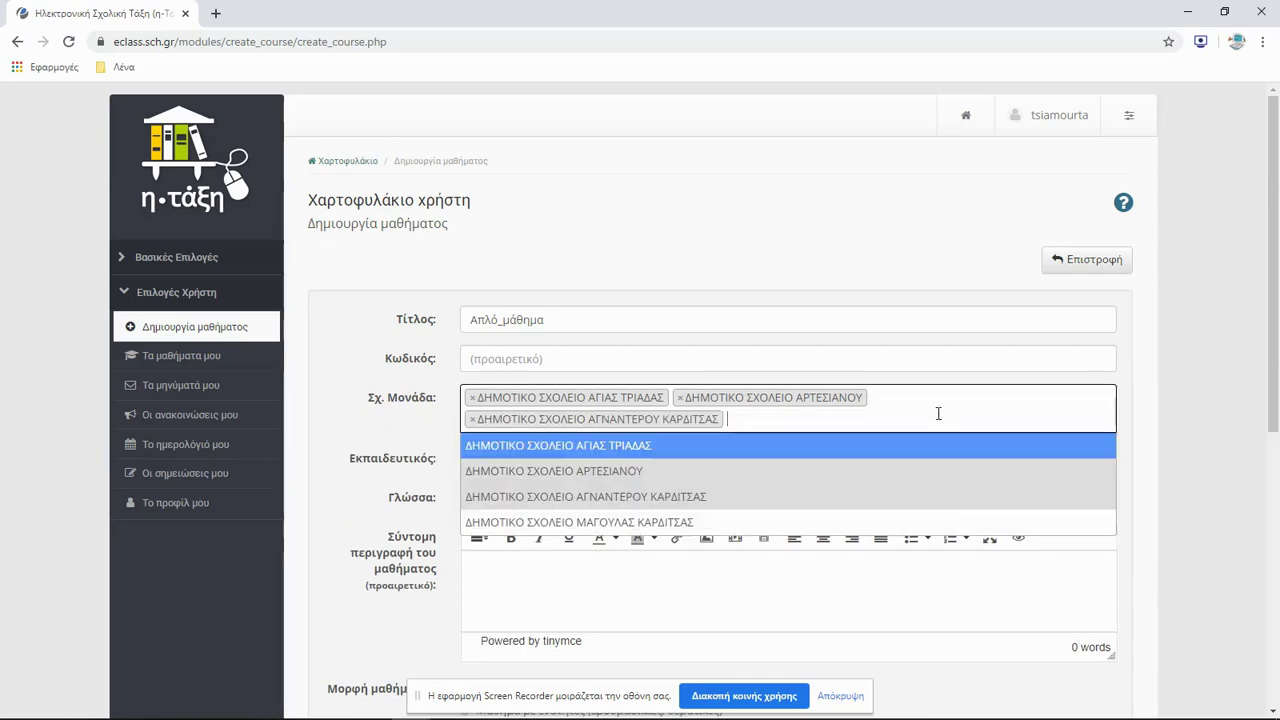
pyautogui.click(794, 521)
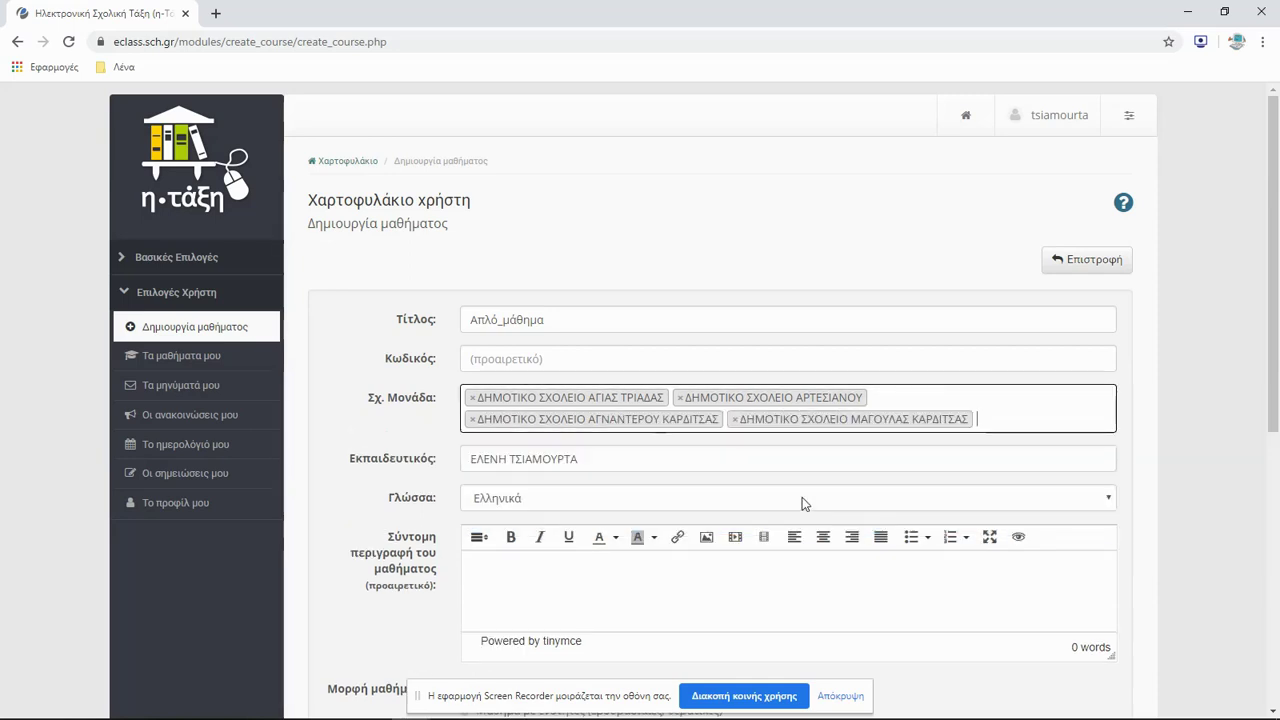
# Enter "Σύντομη περιγραφή" as the short course description and set the course format to Απλή μορφή.
pyautogui.scroll(-2, 802, 497)
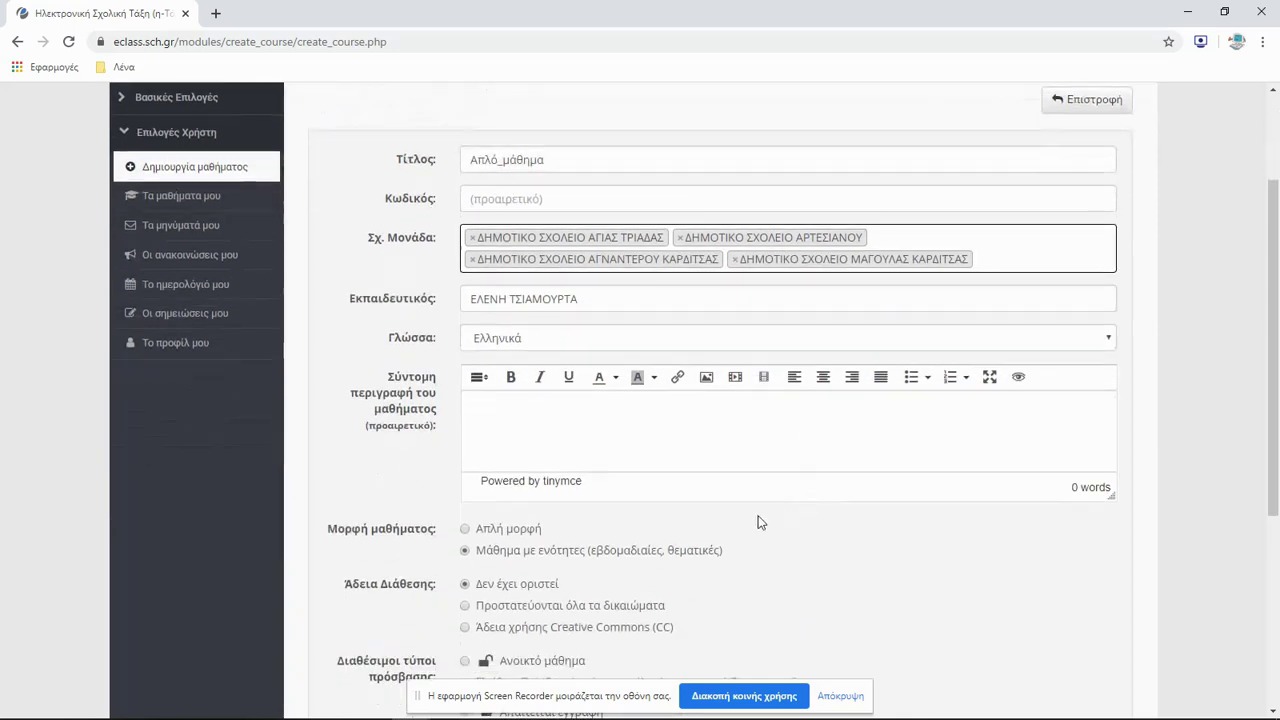
pyautogui.click(575, 405)
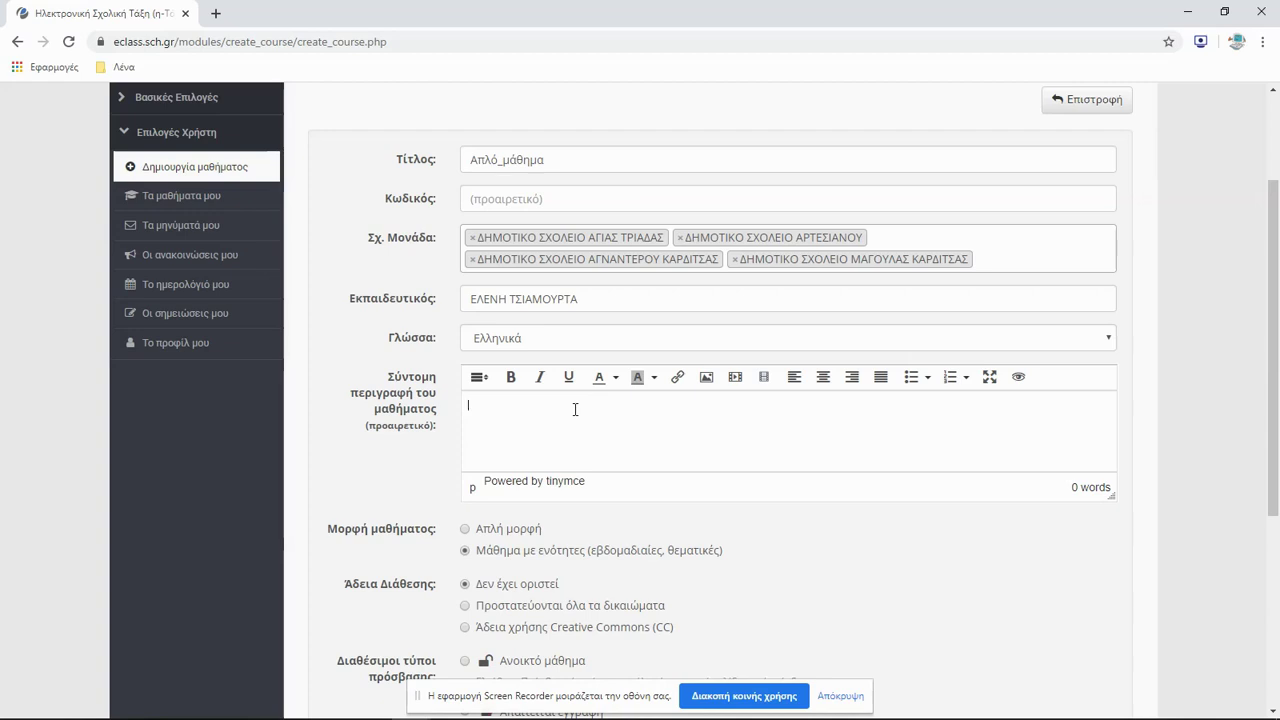
pyautogui.write('Σύντομη περιγραφή')
pyautogui.scroll(-2, 466, 372)
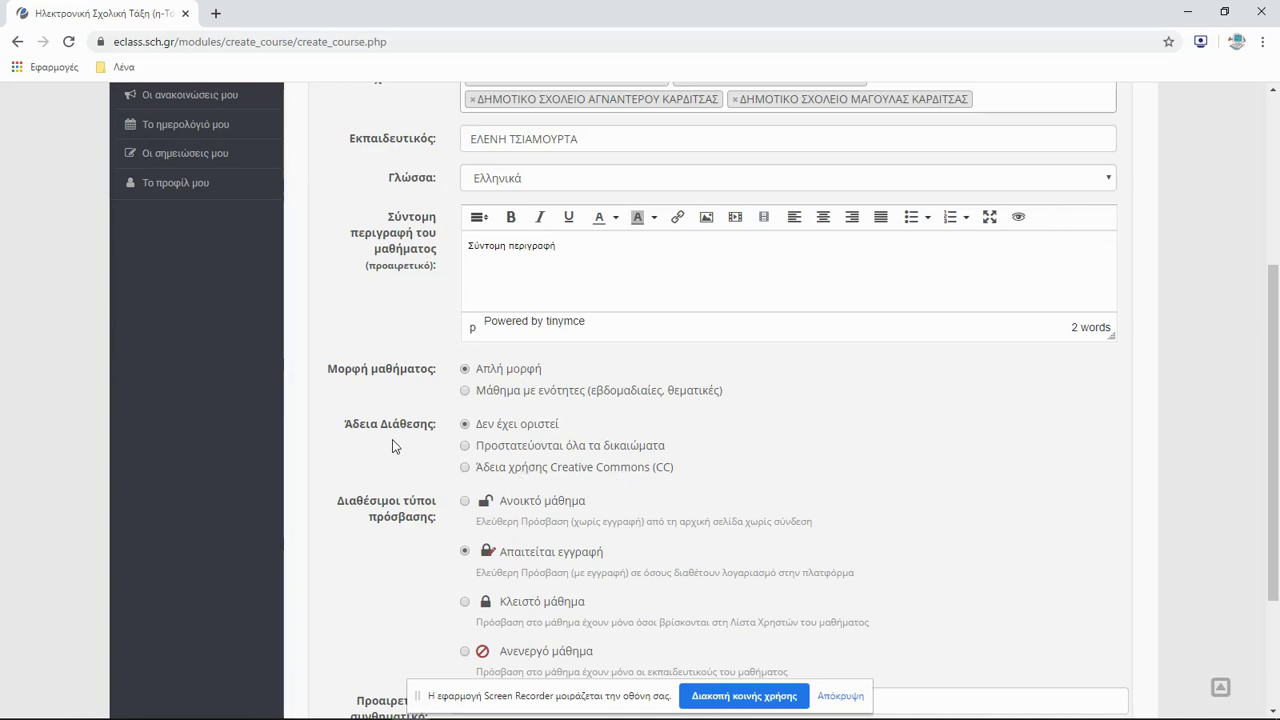
# Set the licence to Creative Commons (CC) and the access type to Ανοικτό μάθημα, and create the course.
pyautogui.click(465, 468)
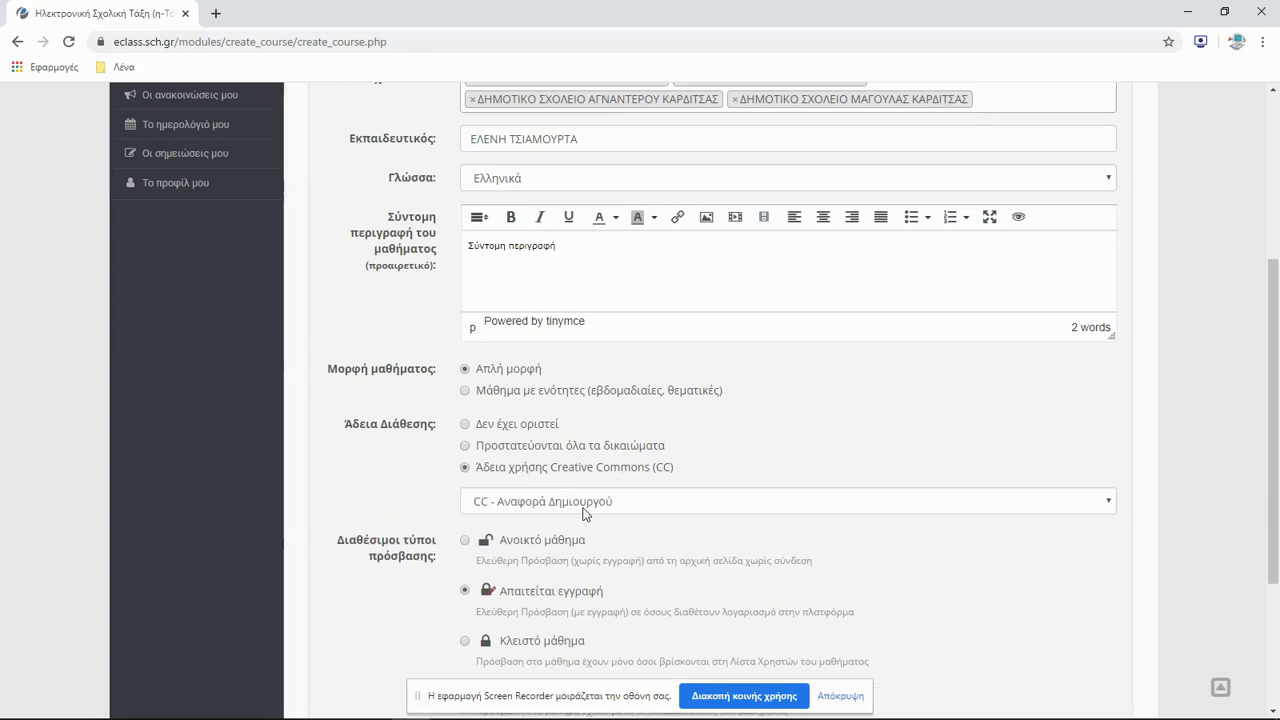
pyautogui.scroll(-1, 601, 584)
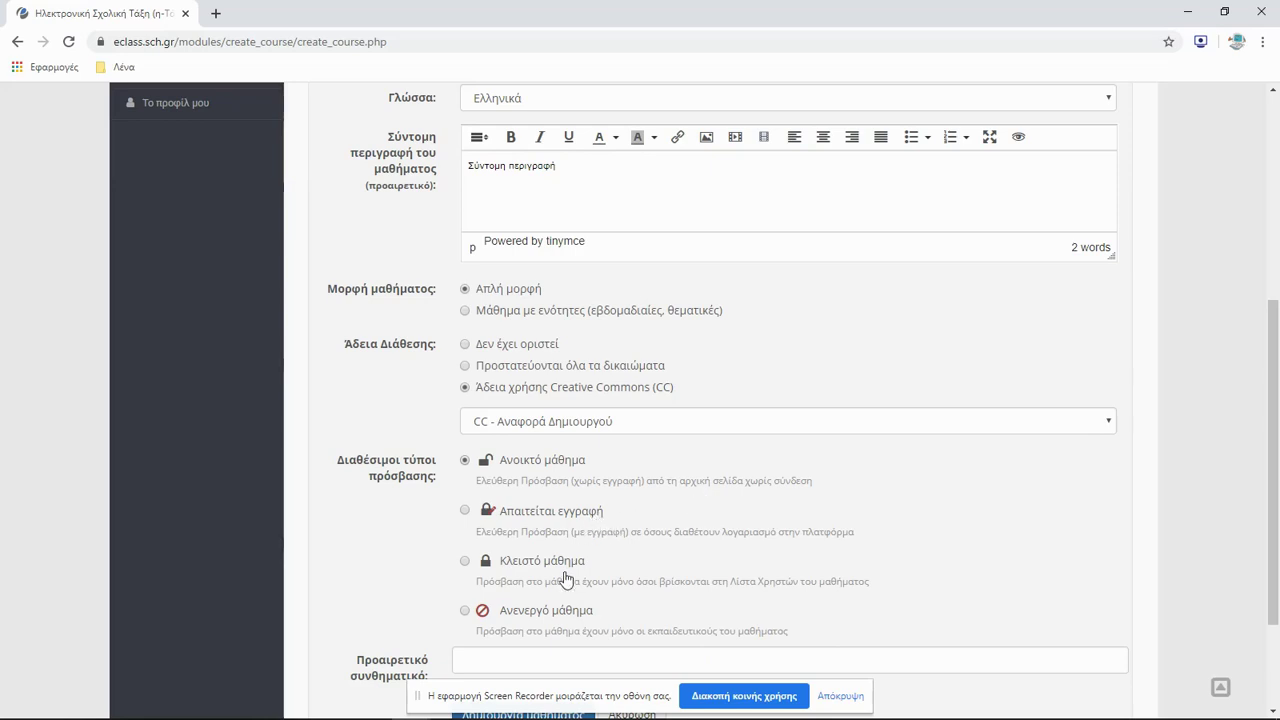
pyautogui.scroll(-1, 624, 621)
pyautogui.scroll(-2, 625, 618)
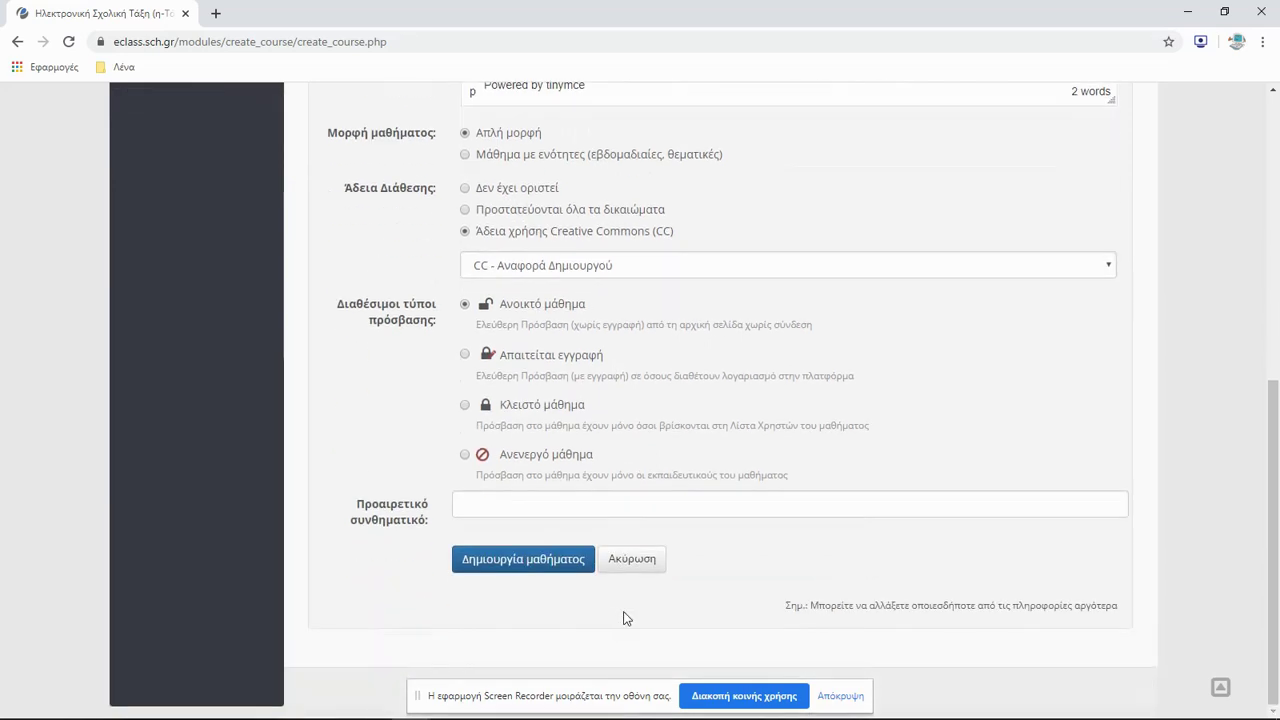
pyautogui.click(540, 566)
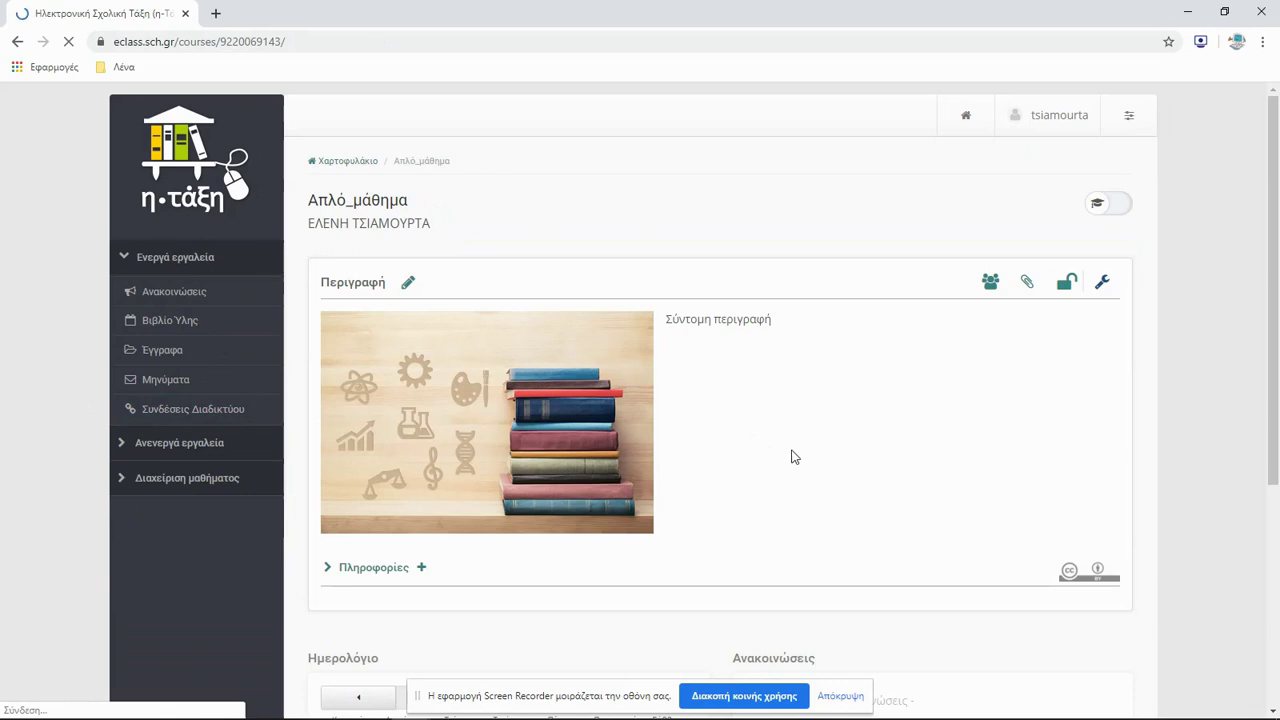
# Preview the course in the student view, checking its course options, and return to the teacher view.
pyautogui.click(1099, 216)
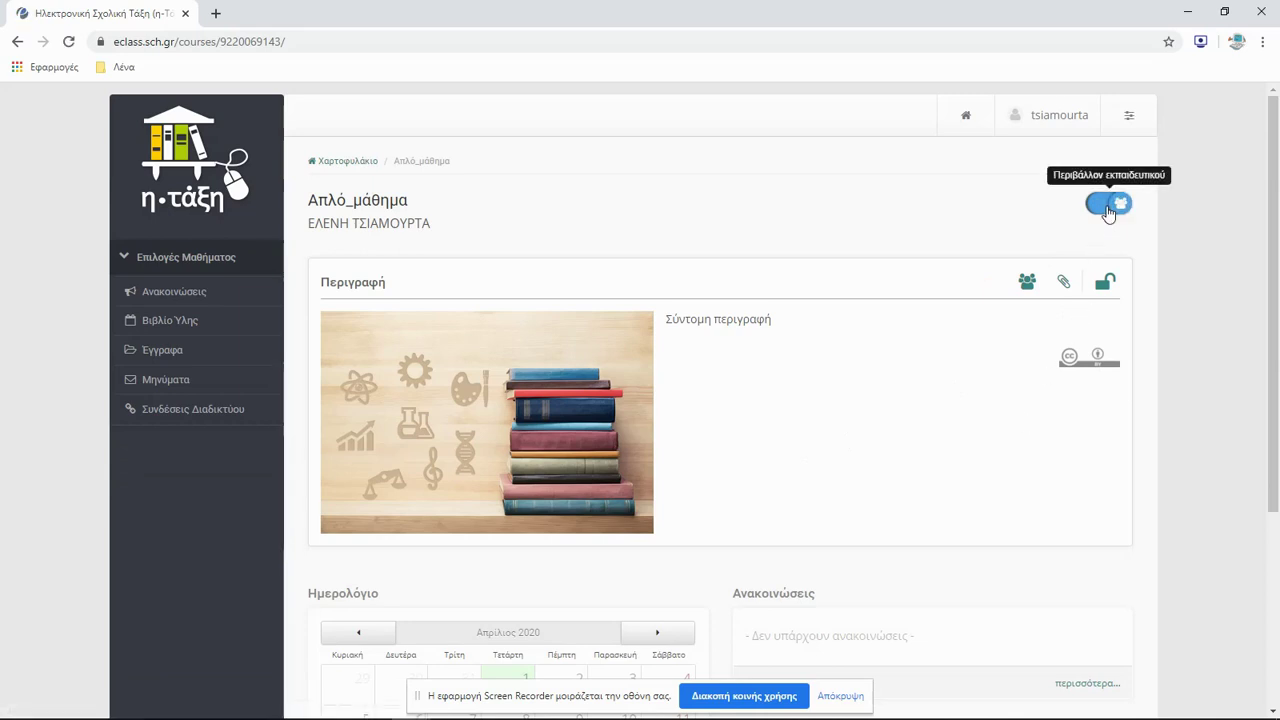
pyautogui.click(147, 262)
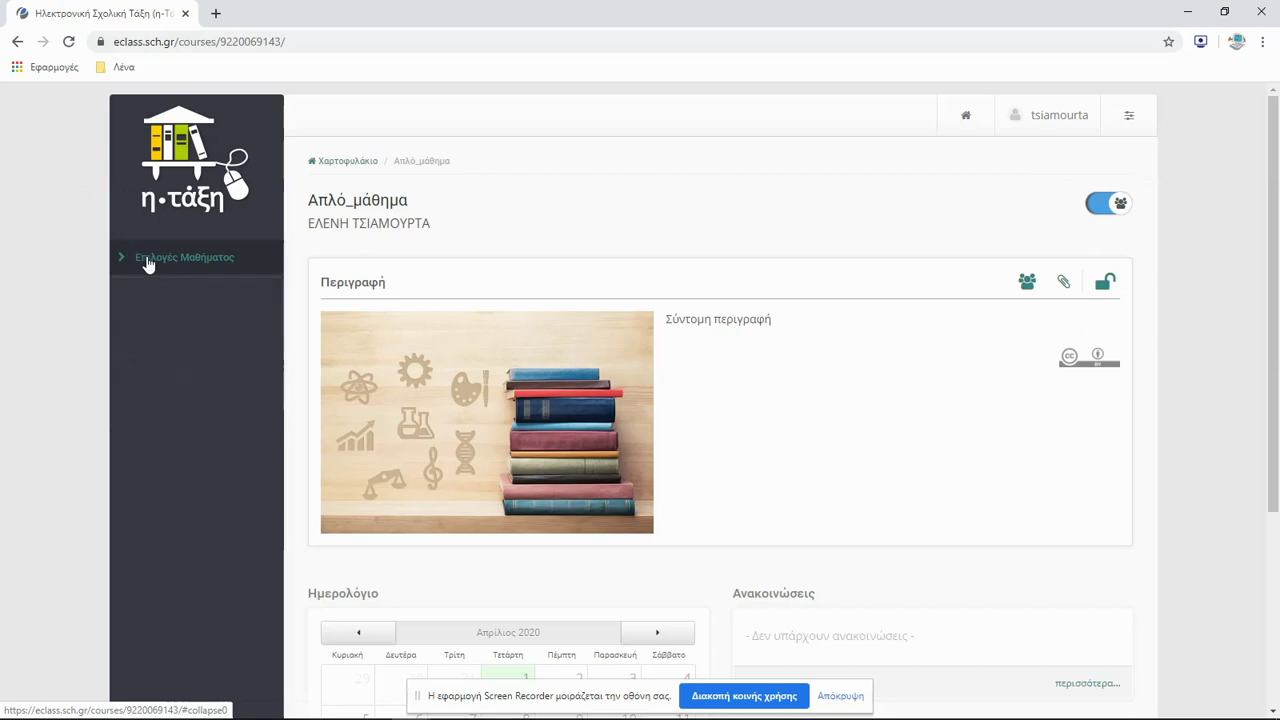
pyautogui.click(147, 262)
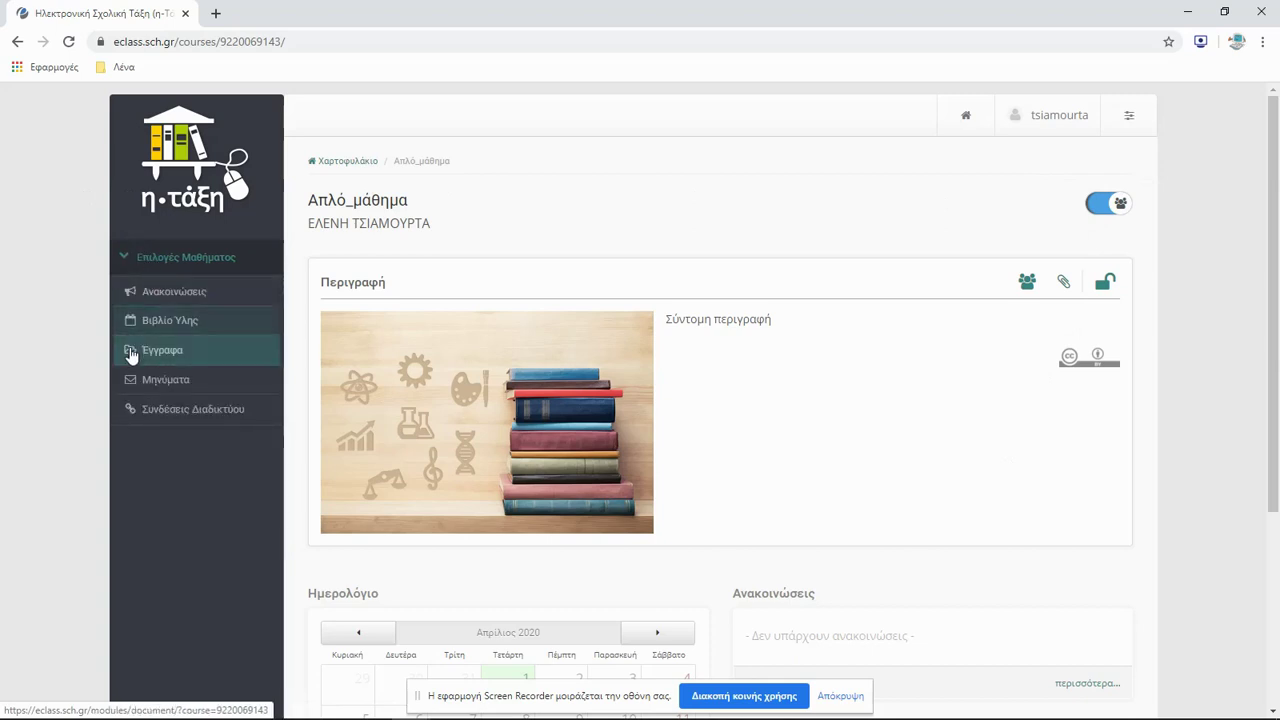
pyautogui.click(136, 266)
pyautogui.click(137, 268)
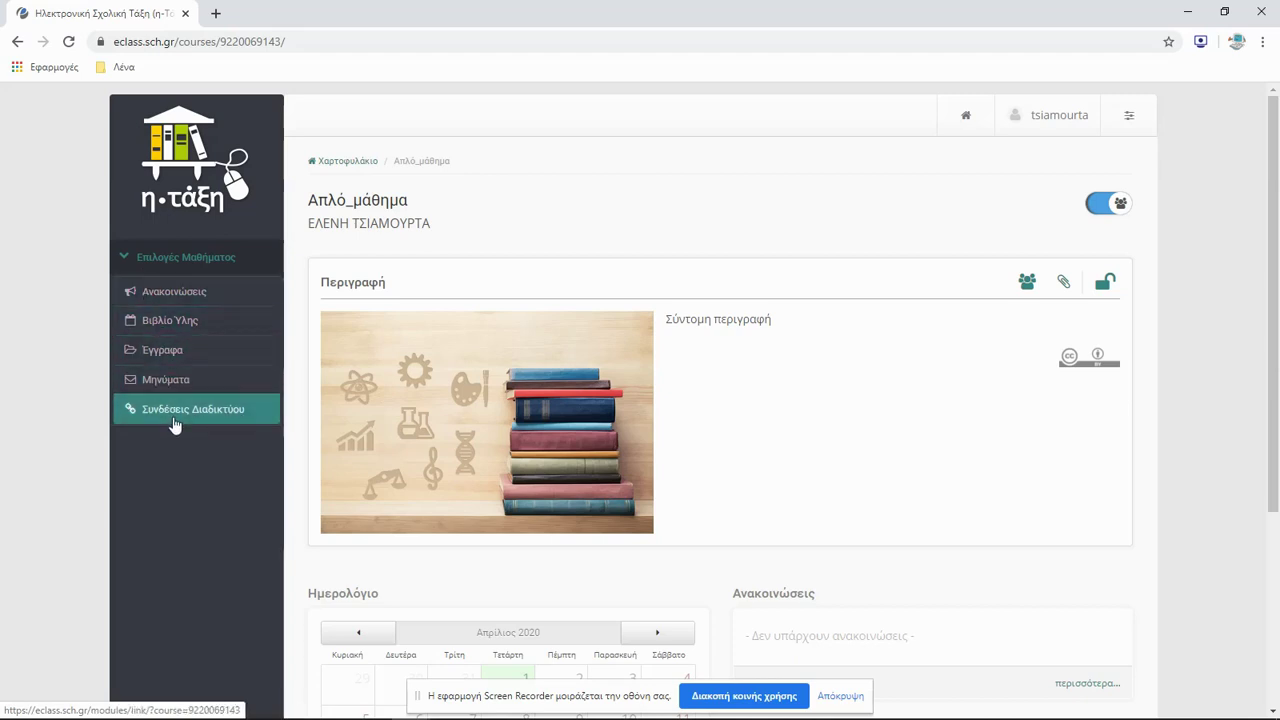
pyautogui.click(1108, 202)
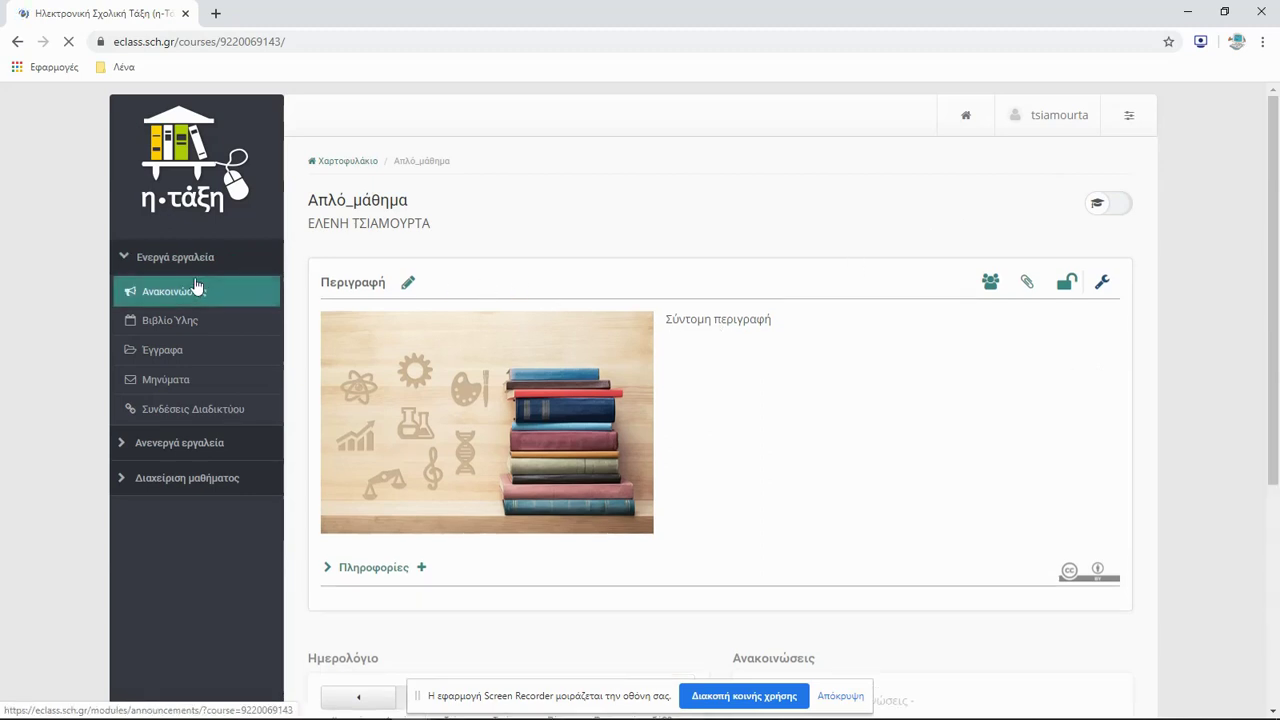
# In the course's tool management, move Πολυμέσα, Εργασίες and Ασκήσεις from the inactive to the active tools.
pyautogui.click(178, 443)
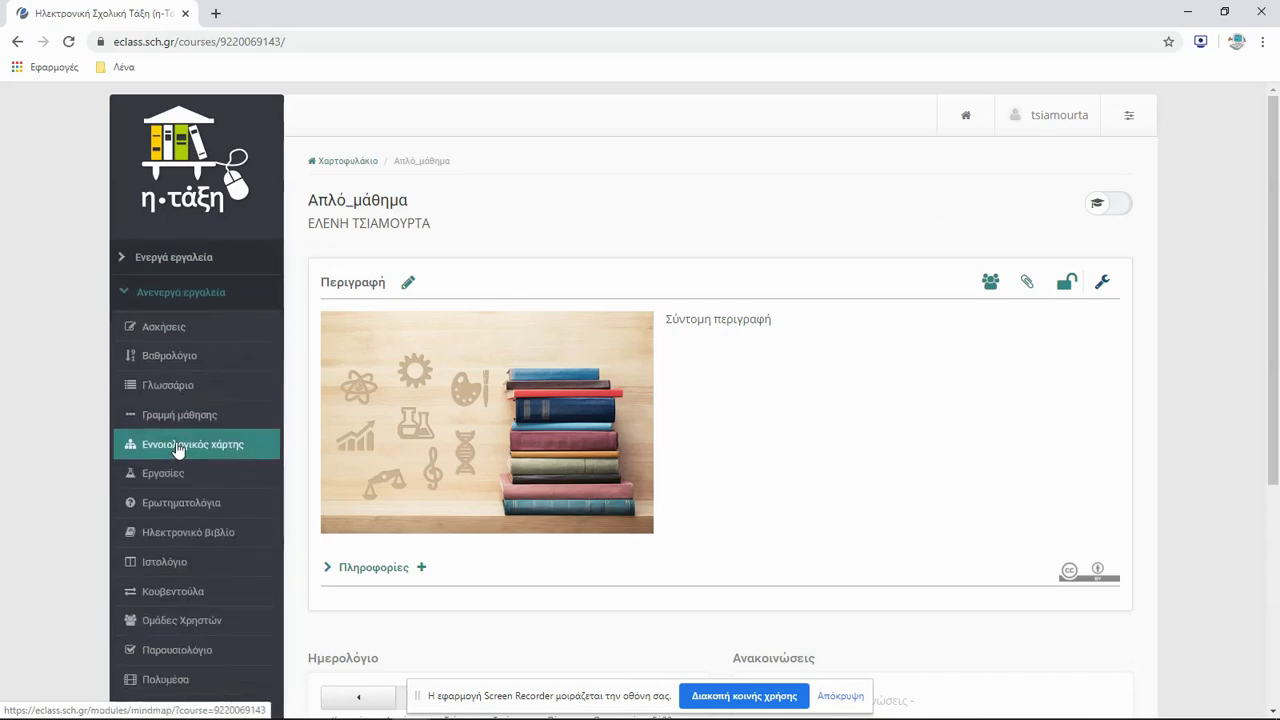
pyautogui.click(124, 290)
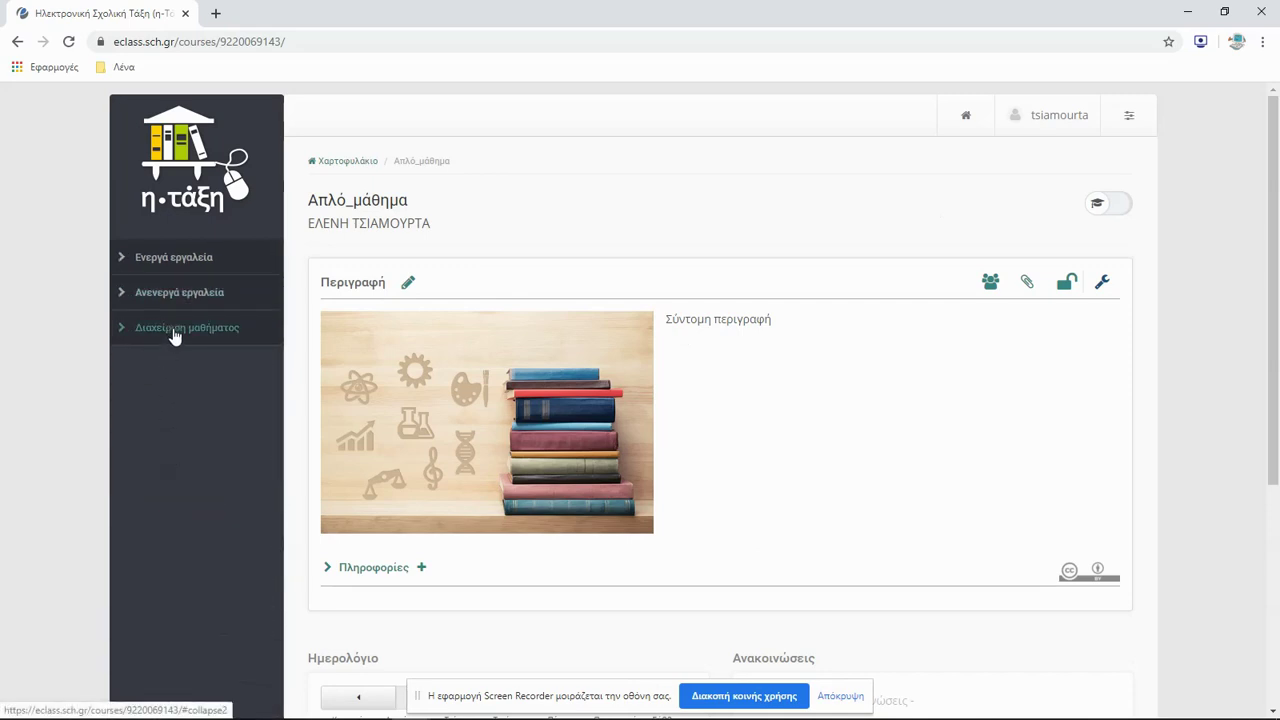
pyautogui.click(173, 334)
pyautogui.click(166, 453)
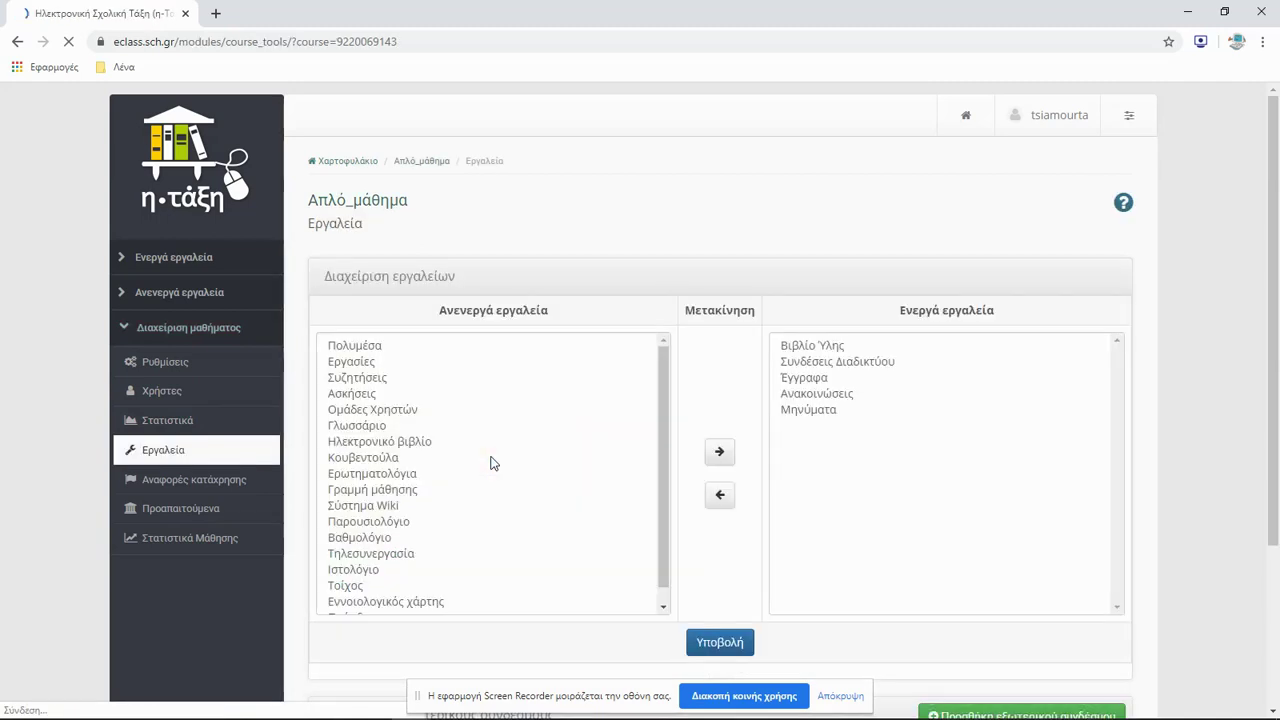
pyautogui.click(362, 345)
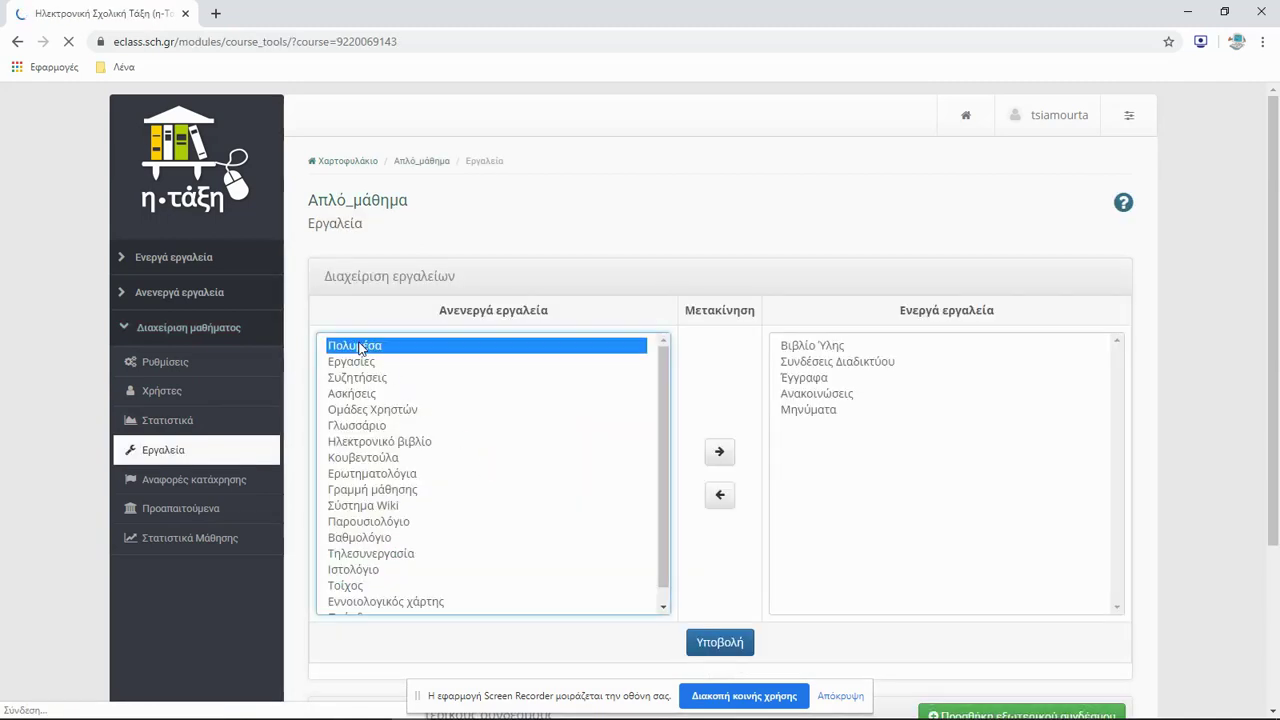
pyautogui.click(720, 453)
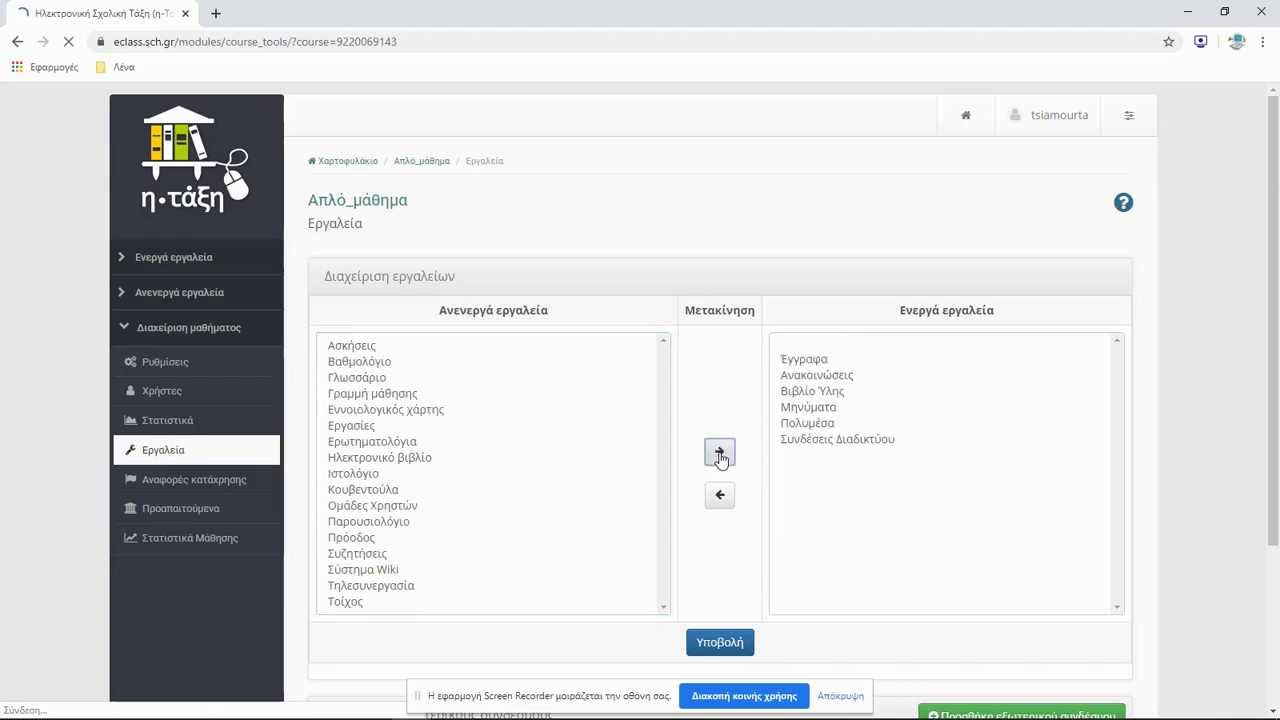
pyautogui.click(362, 427)
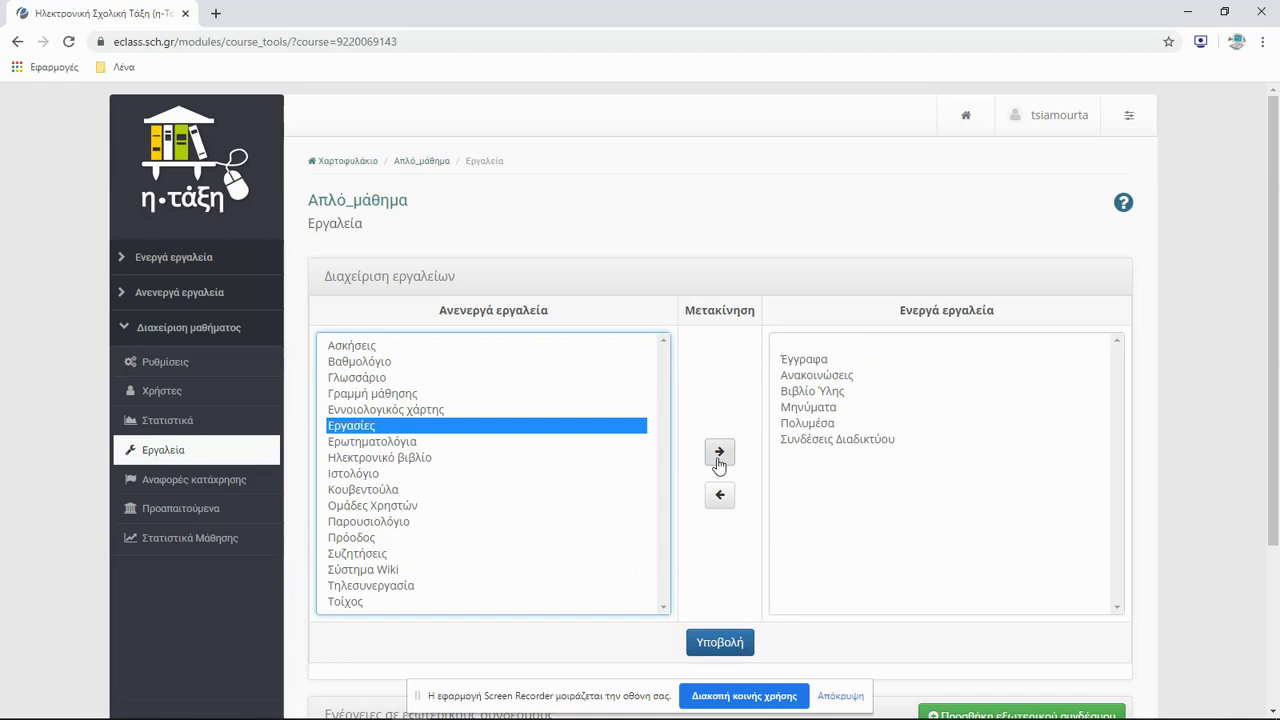
pyautogui.click(719, 455)
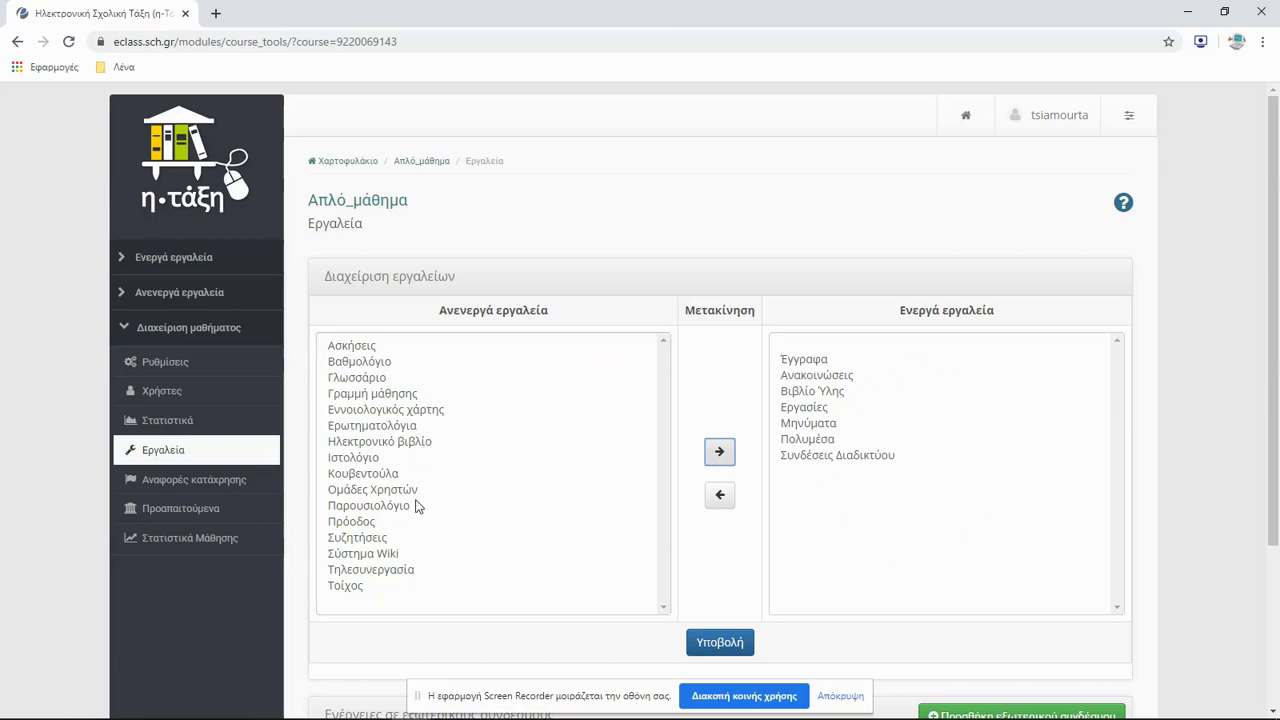
pyautogui.click(352, 347)
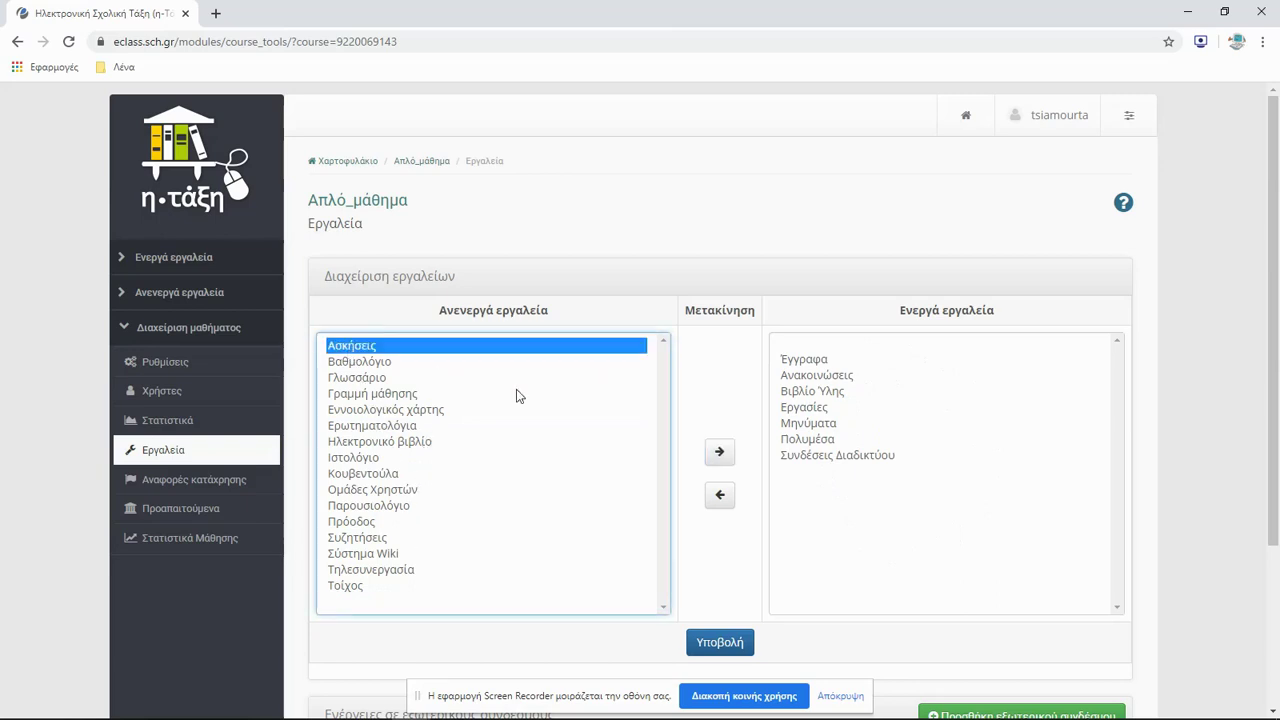
pyautogui.click(723, 455)
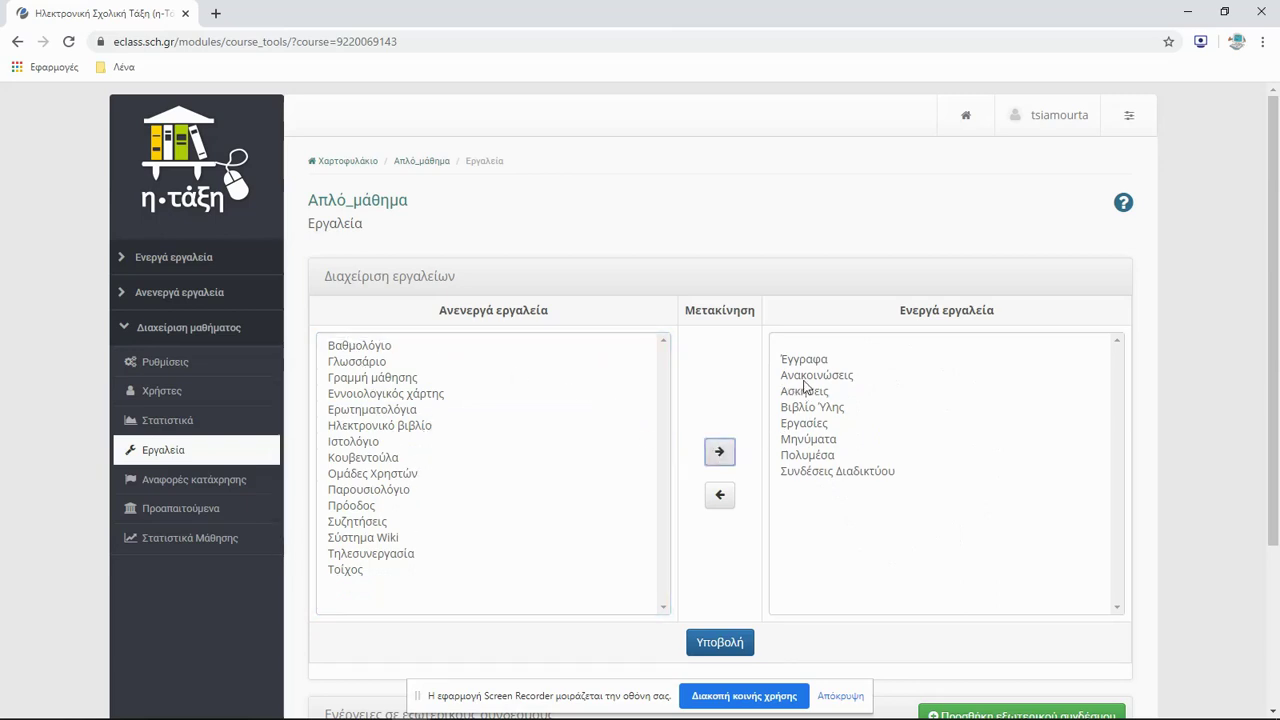
# Deactivate the Βιβλίο Ύλης tool and submit the changes to the course tools.
pyautogui.click(811, 408)
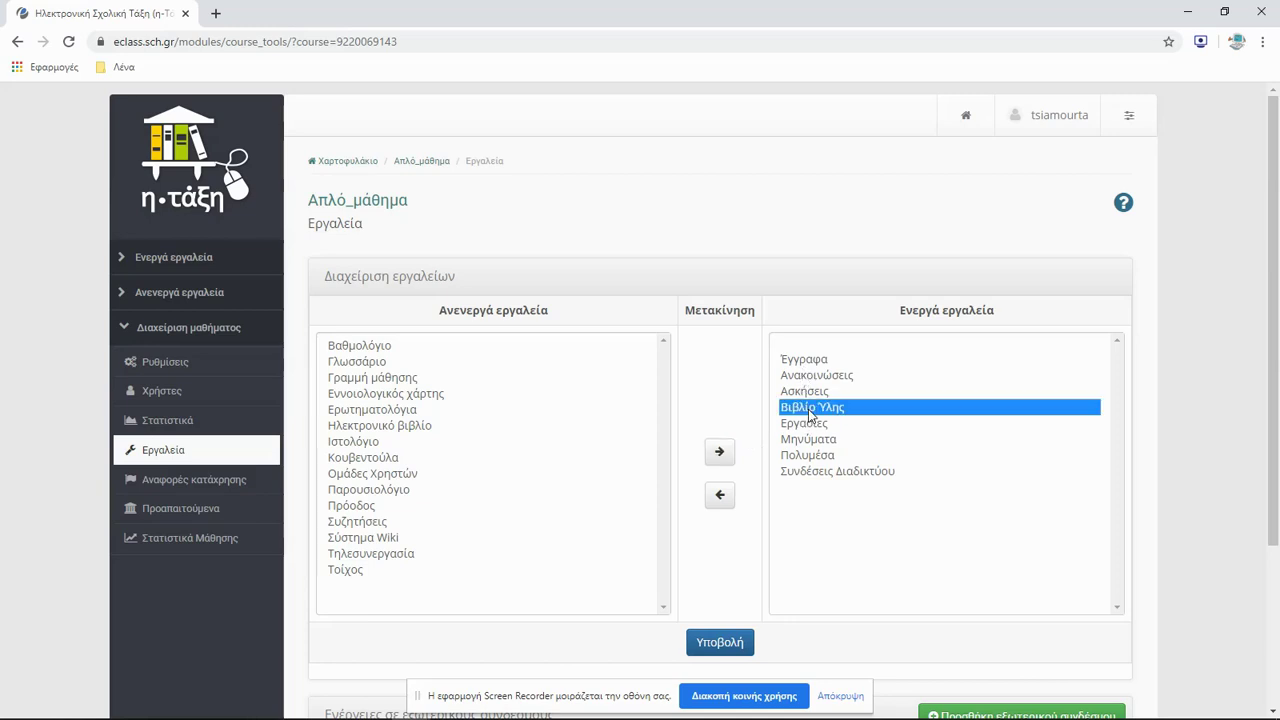
pyautogui.click(722, 503)
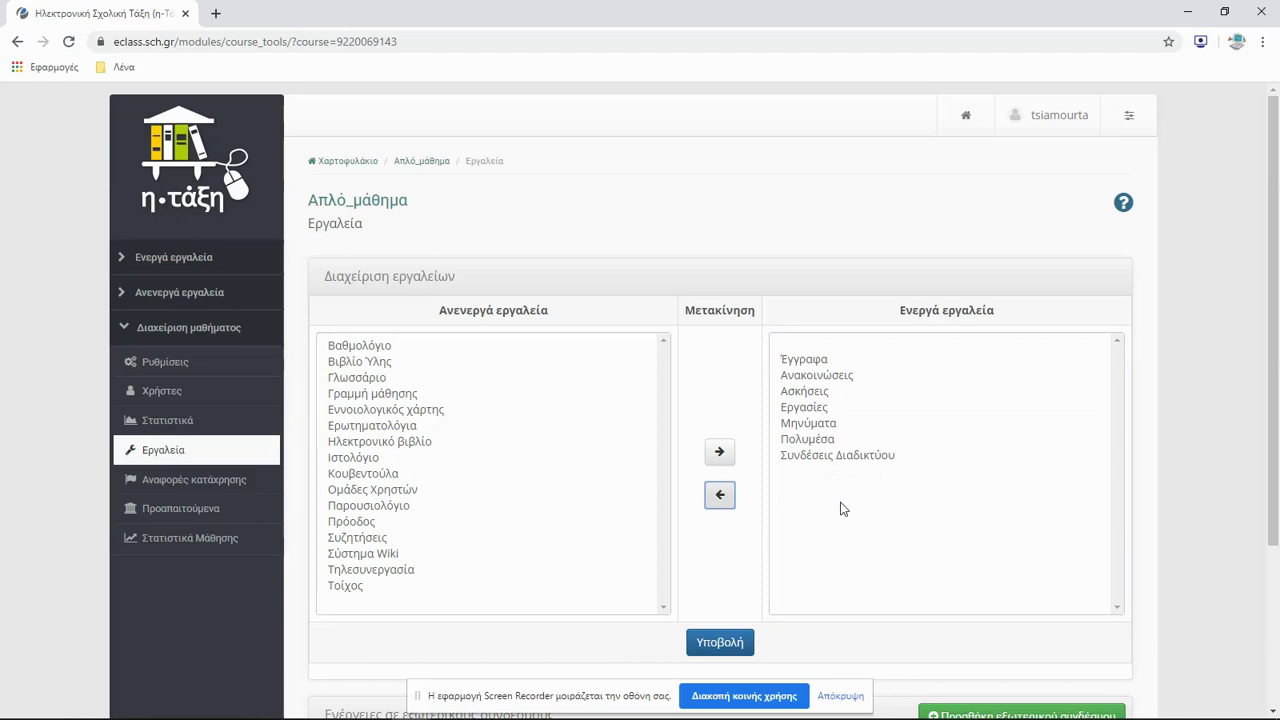
pyautogui.click(726, 647)
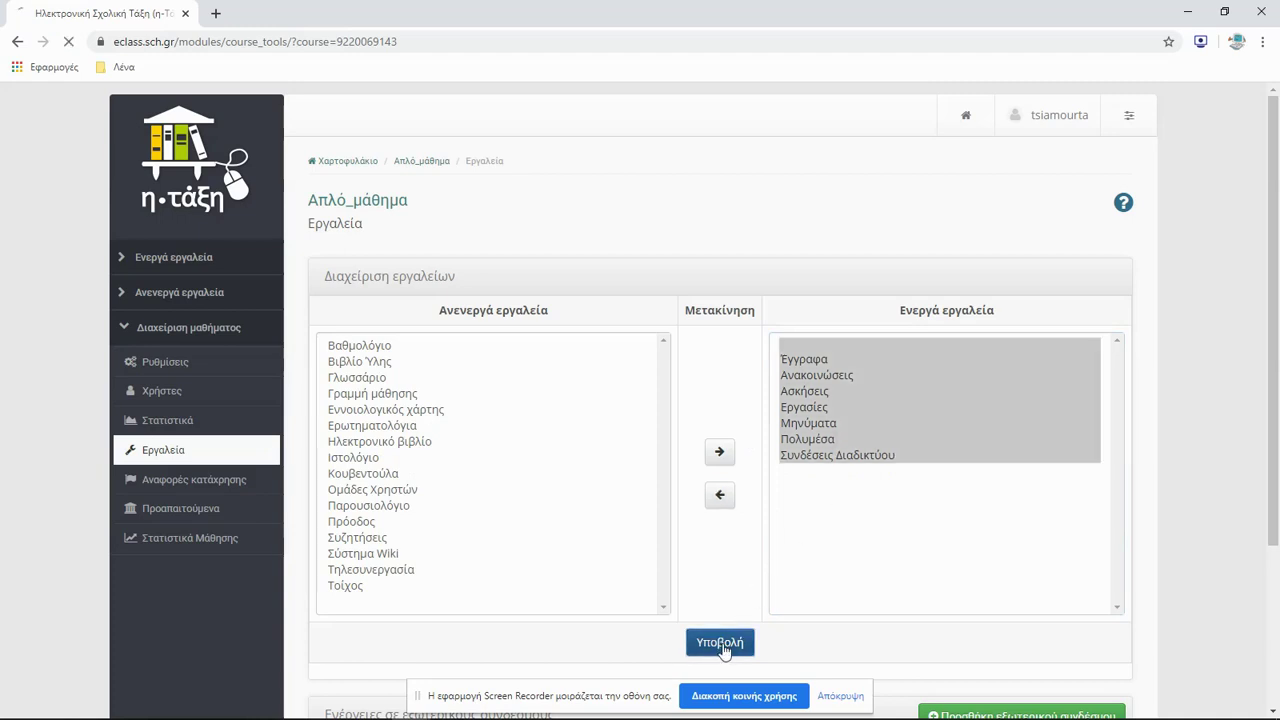
# Edit the course description from the course home page, choosing the pc image as course photo and replacing the text with "Γεια σας παιδιά!".
pyautogui.click(331, 203)
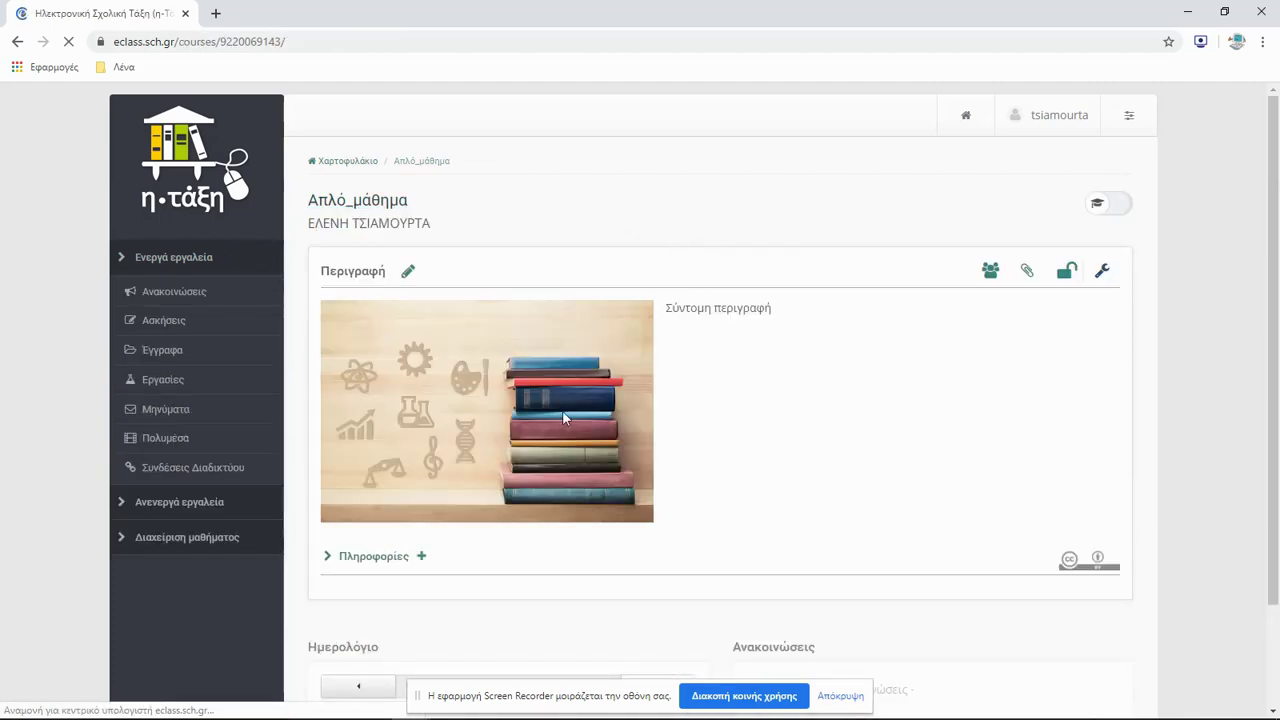
pyautogui.click(409, 287)
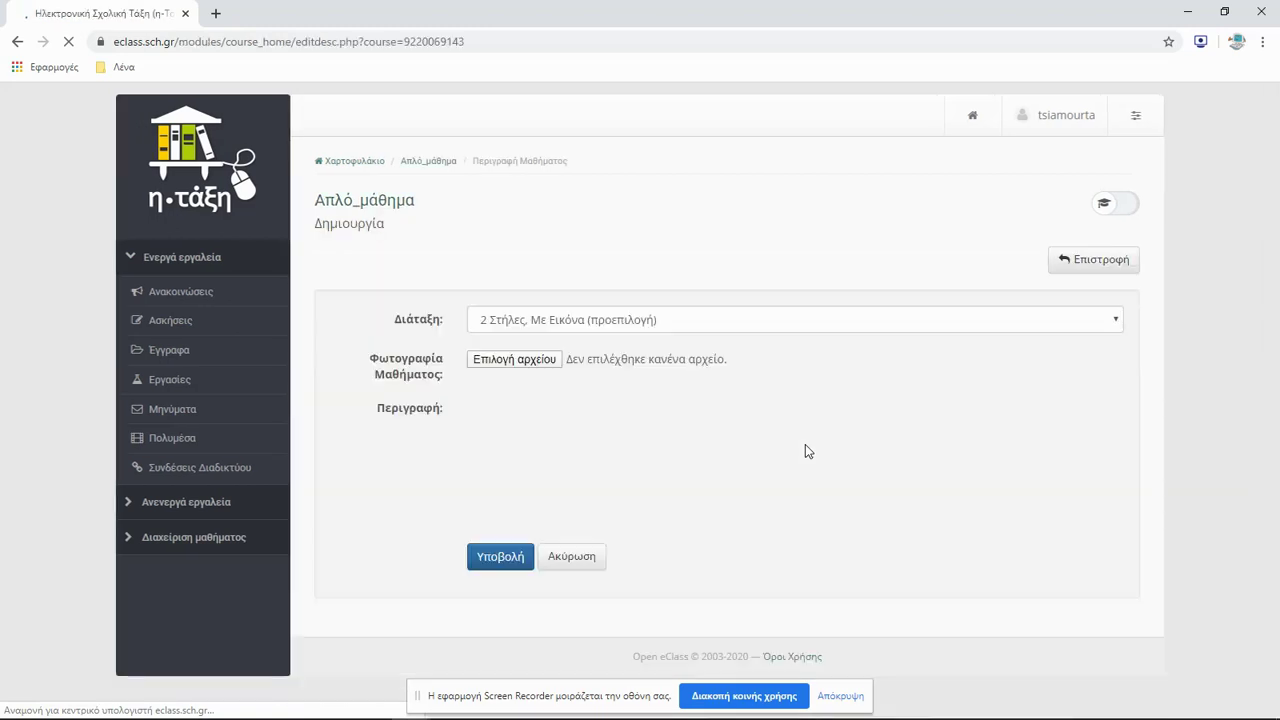
pyautogui.click(521, 361)
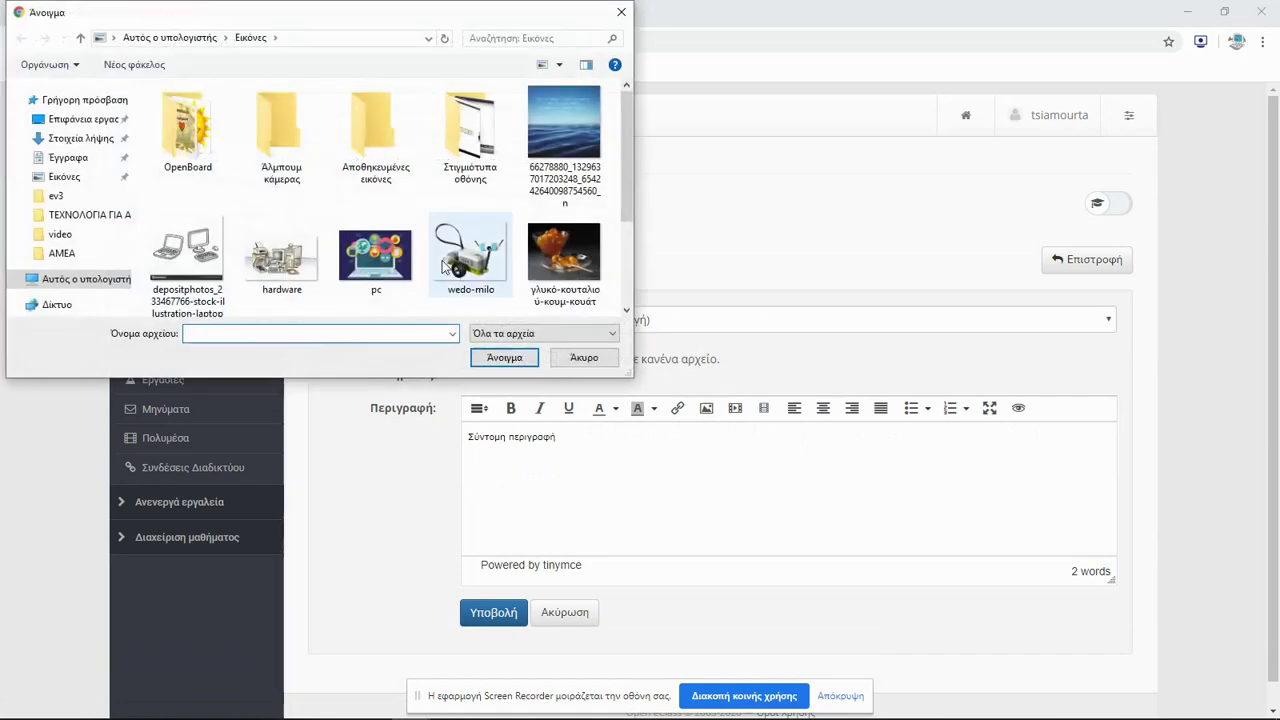
pyautogui.click(360, 262)
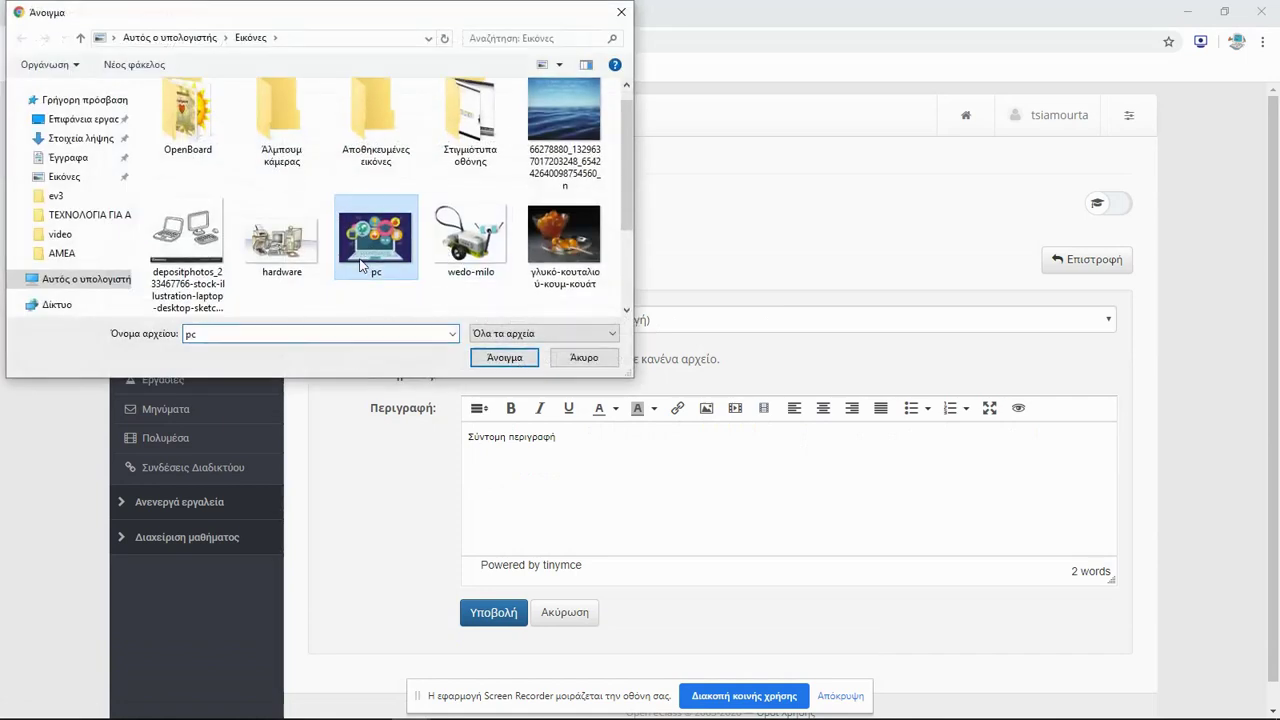
pyautogui.click(505, 360)
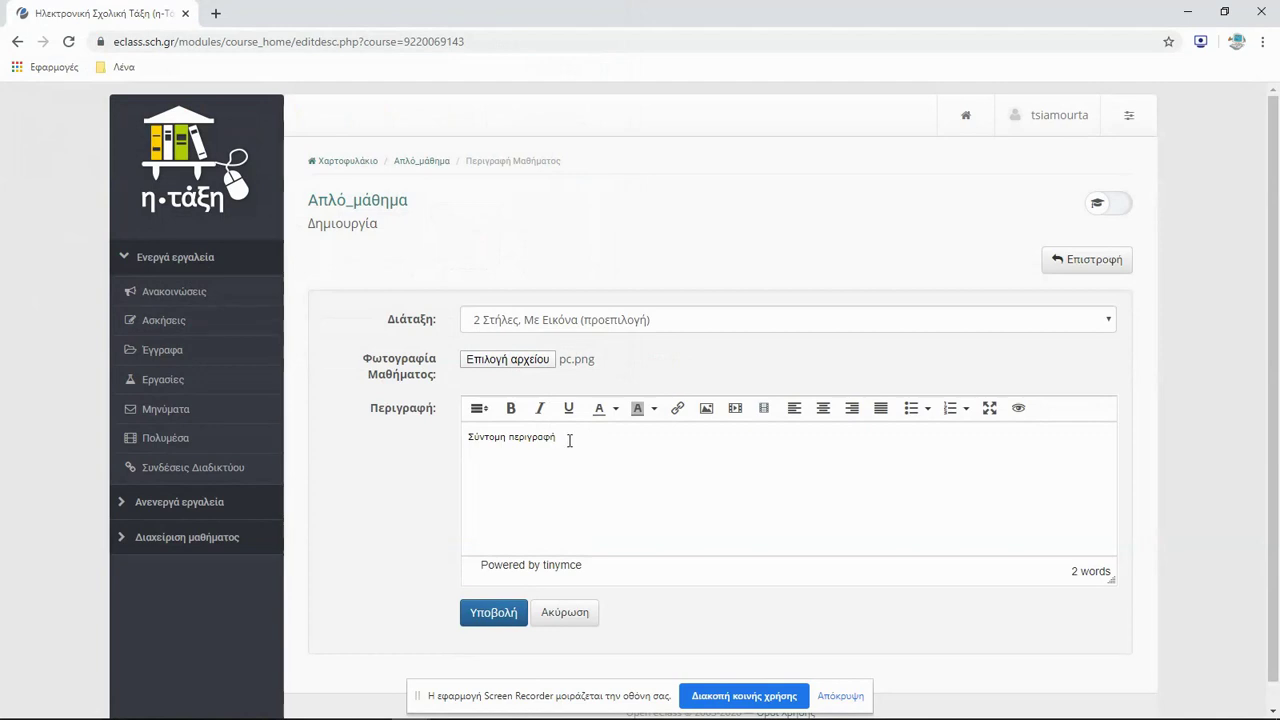
pyautogui.moveTo(568, 440); pyautogui.dragTo(463, 440)
pyautogui.press('Delete')
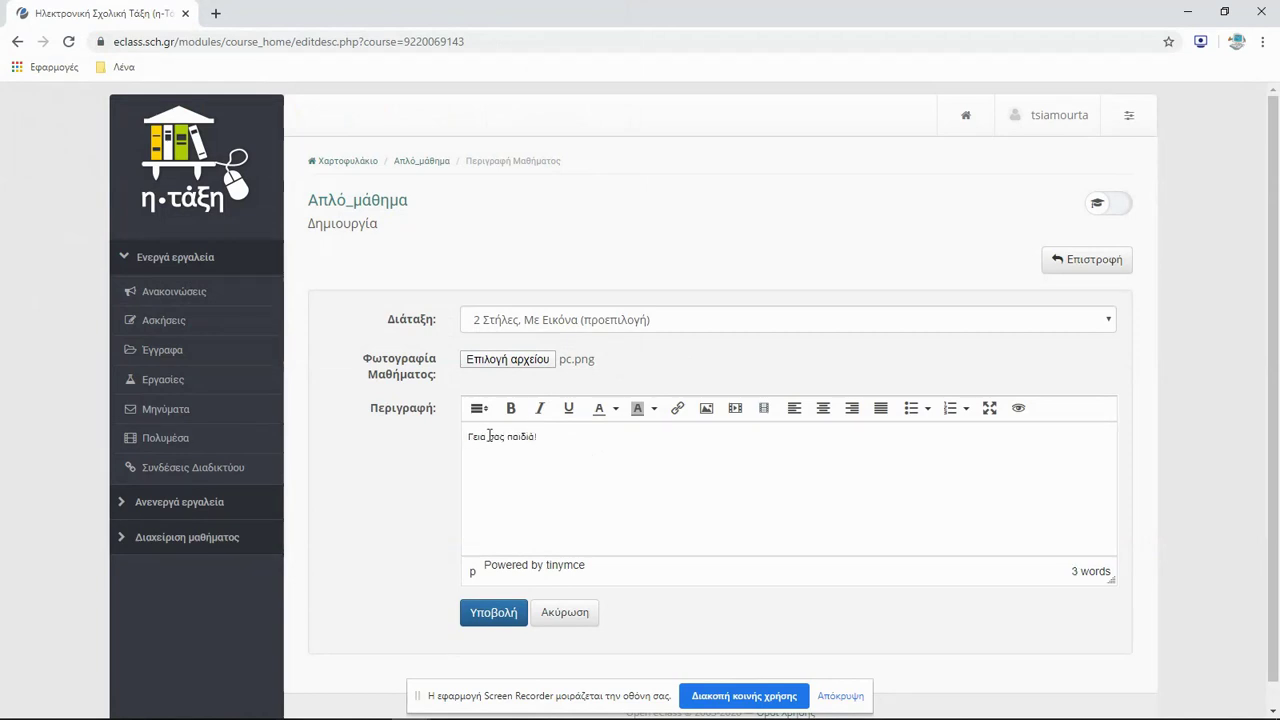
# Format the greeting in the description as green 14pt text and centre it.
pyautogui.tripleClick(489, 436)
pyautogui.click(479, 410)
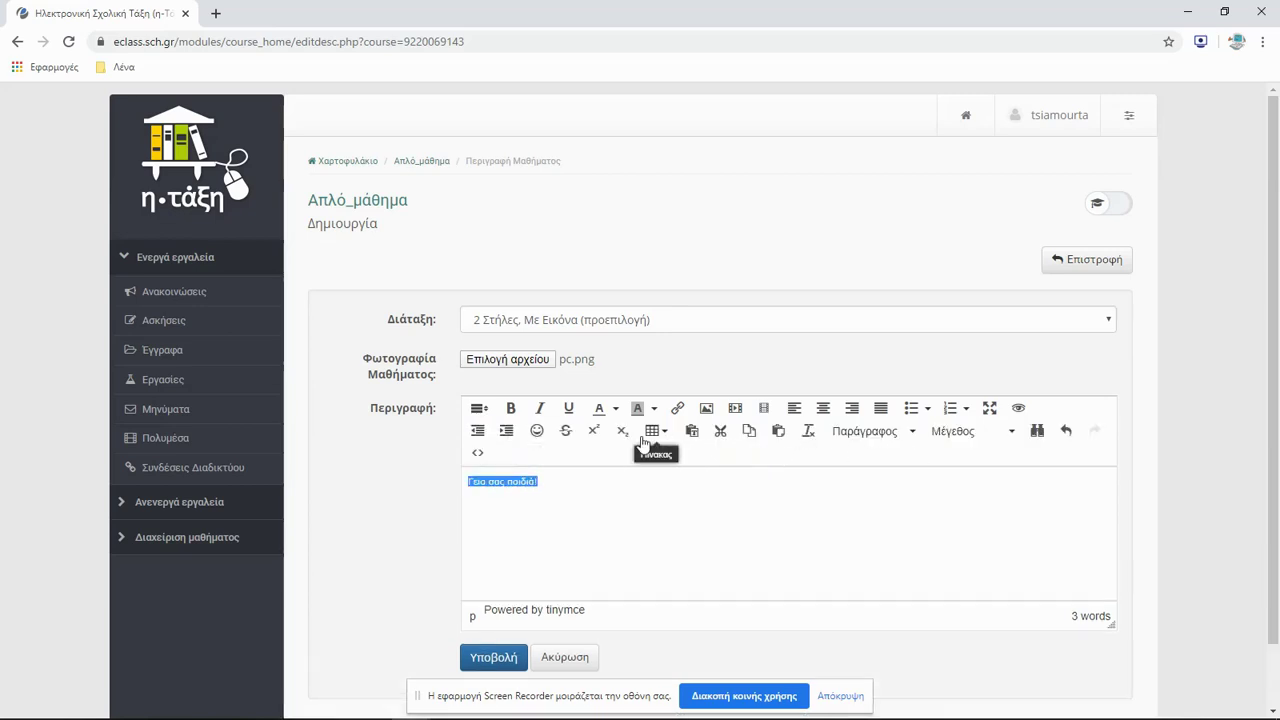
pyautogui.click(614, 410)
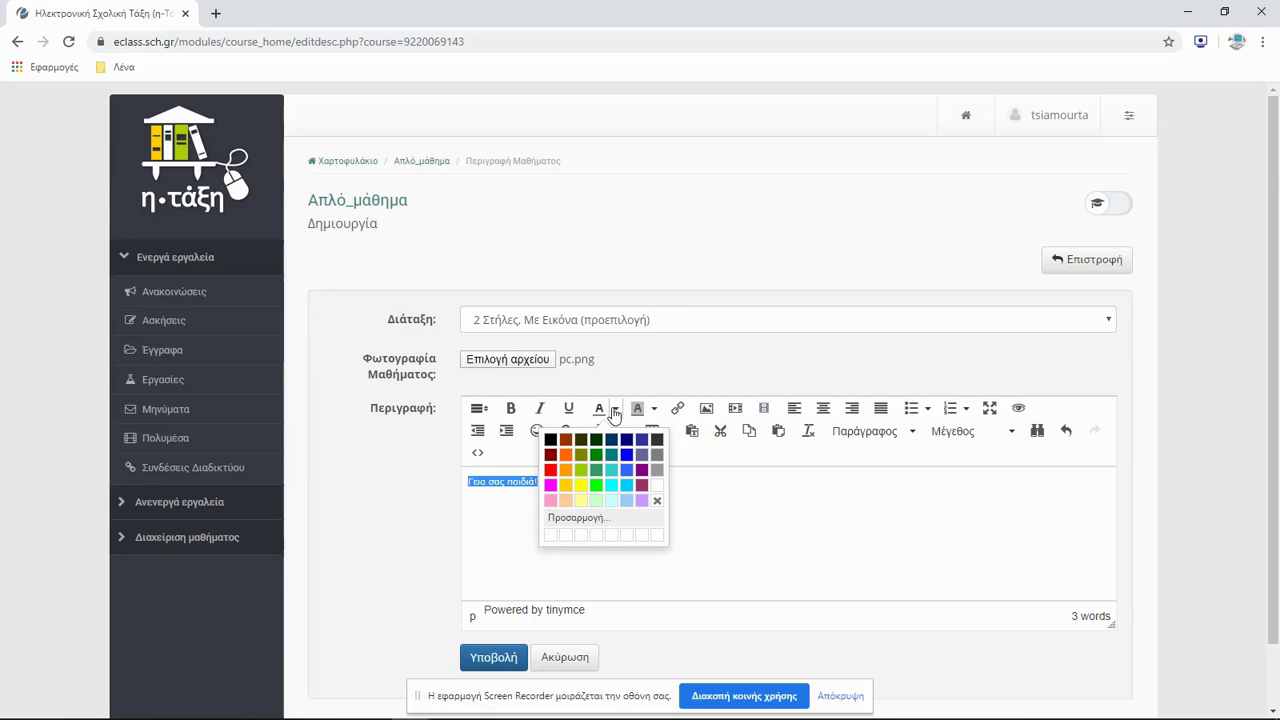
pyautogui.click(596, 469)
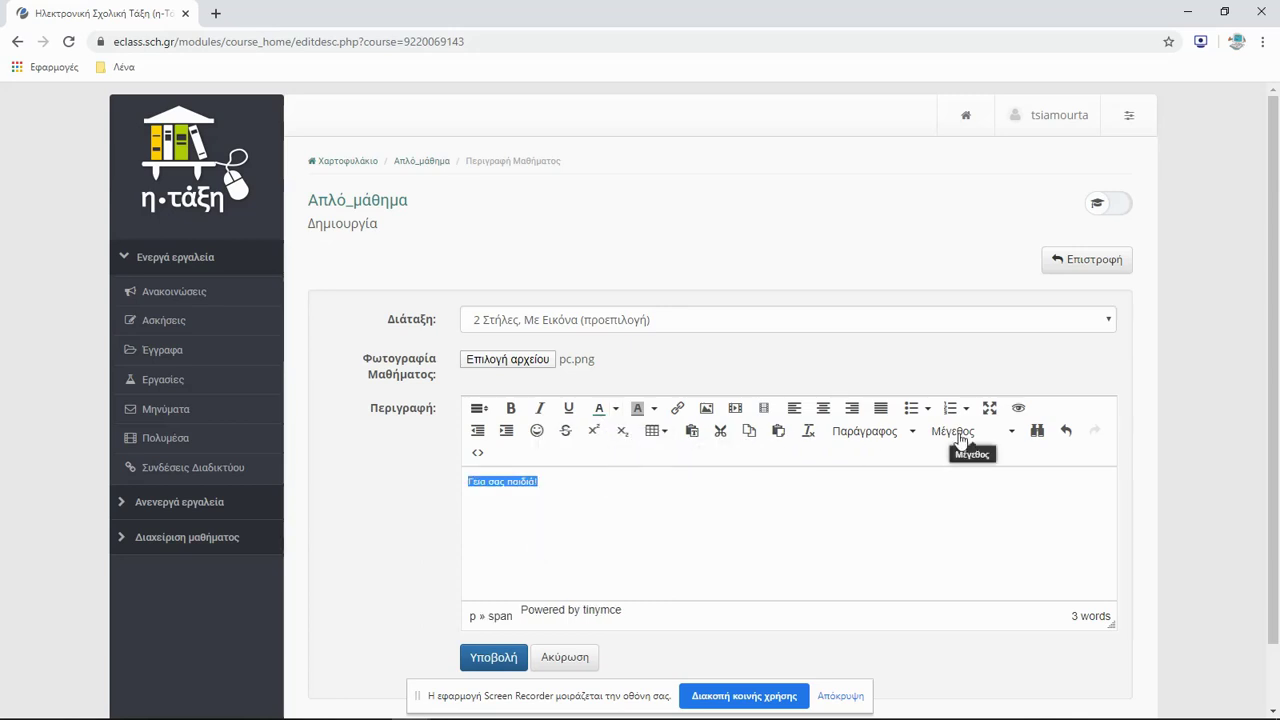
pyautogui.click(1014, 432)
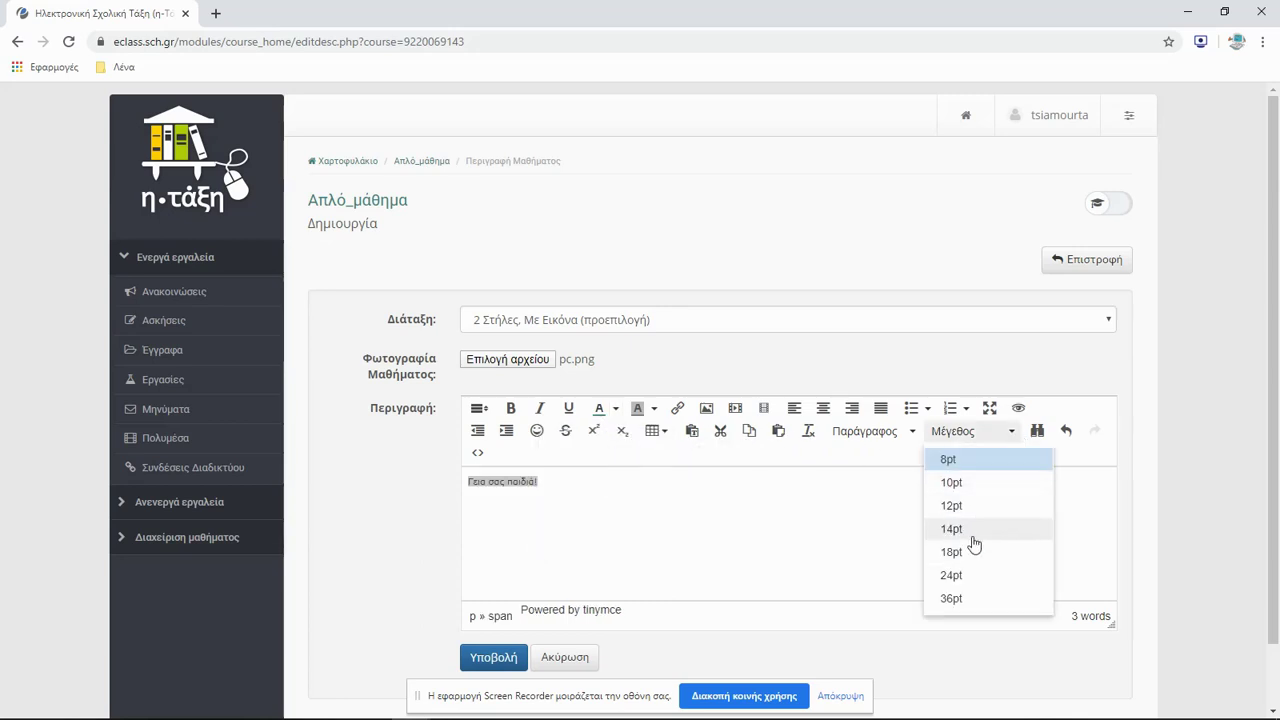
pyautogui.click(972, 530)
pyautogui.click(820, 410)
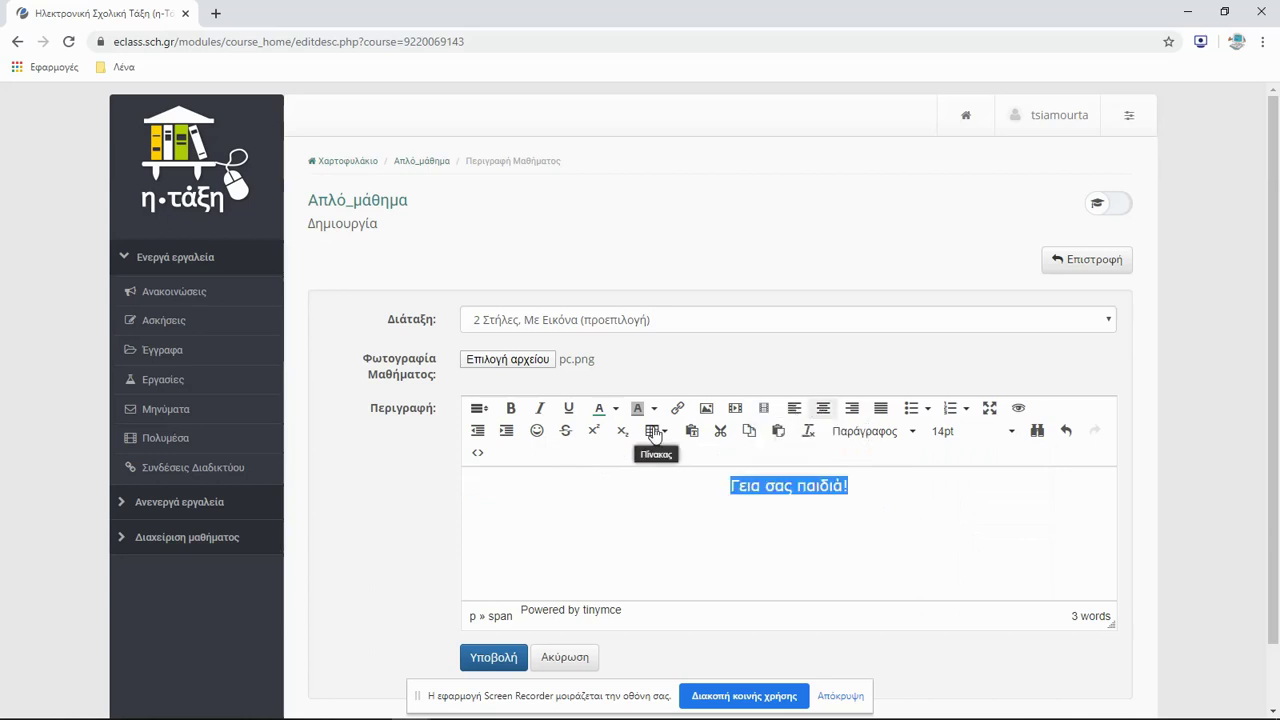
# Make the greeting bold, italic and underlined, and submit the course description.
pyautogui.click(510, 408)
pyautogui.click(540, 408)
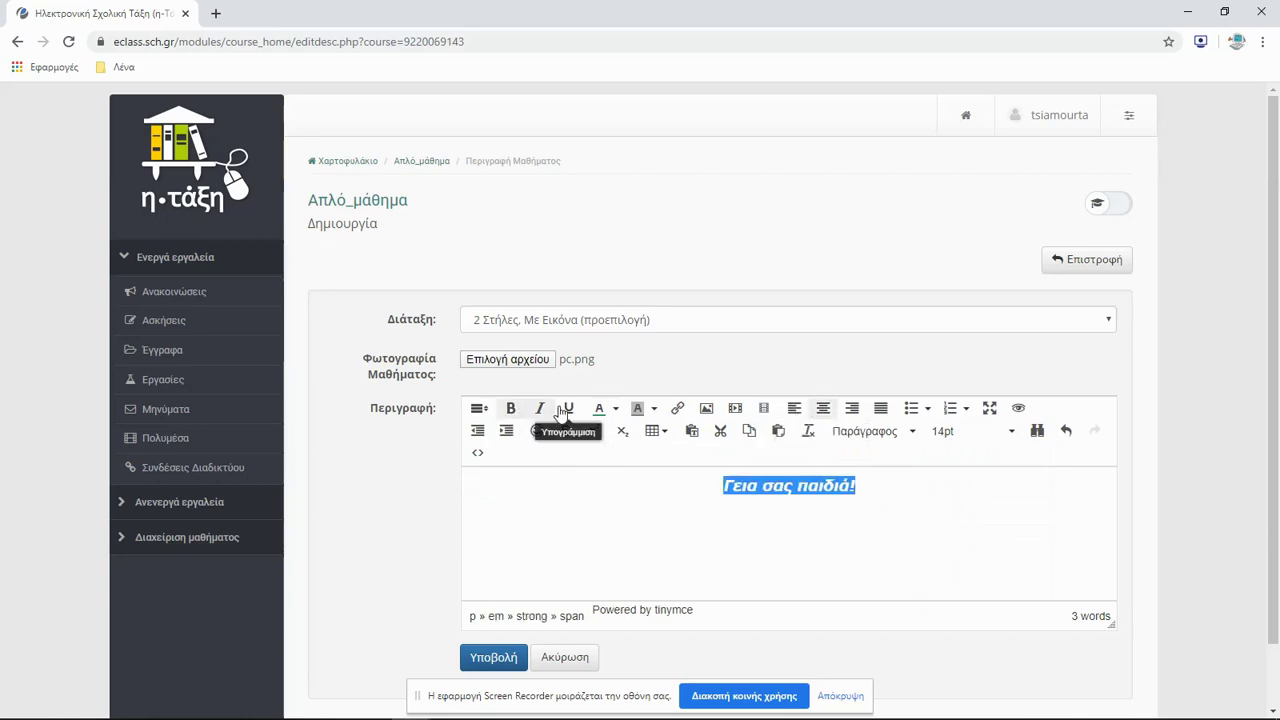
pyautogui.click(568, 408)
pyautogui.click(885, 488)
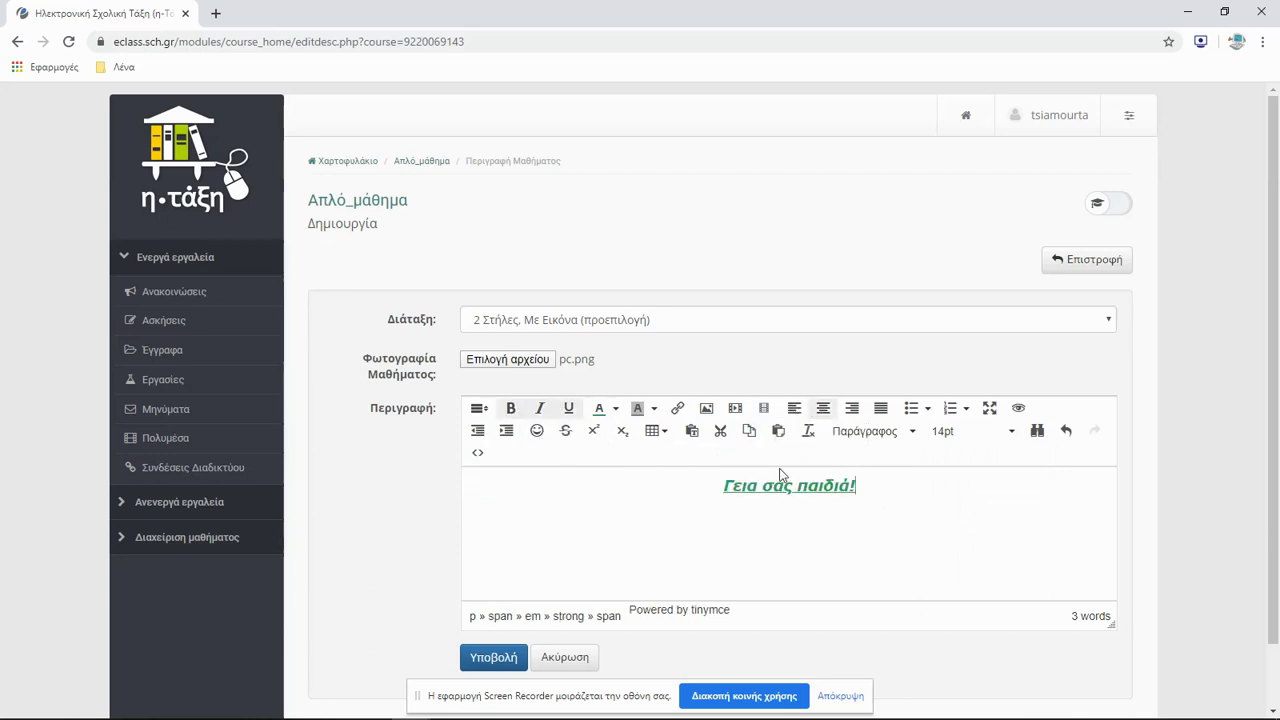
pyautogui.rightClick(645, 424)
pyautogui.click(546, 514)
pyautogui.click(502, 657)
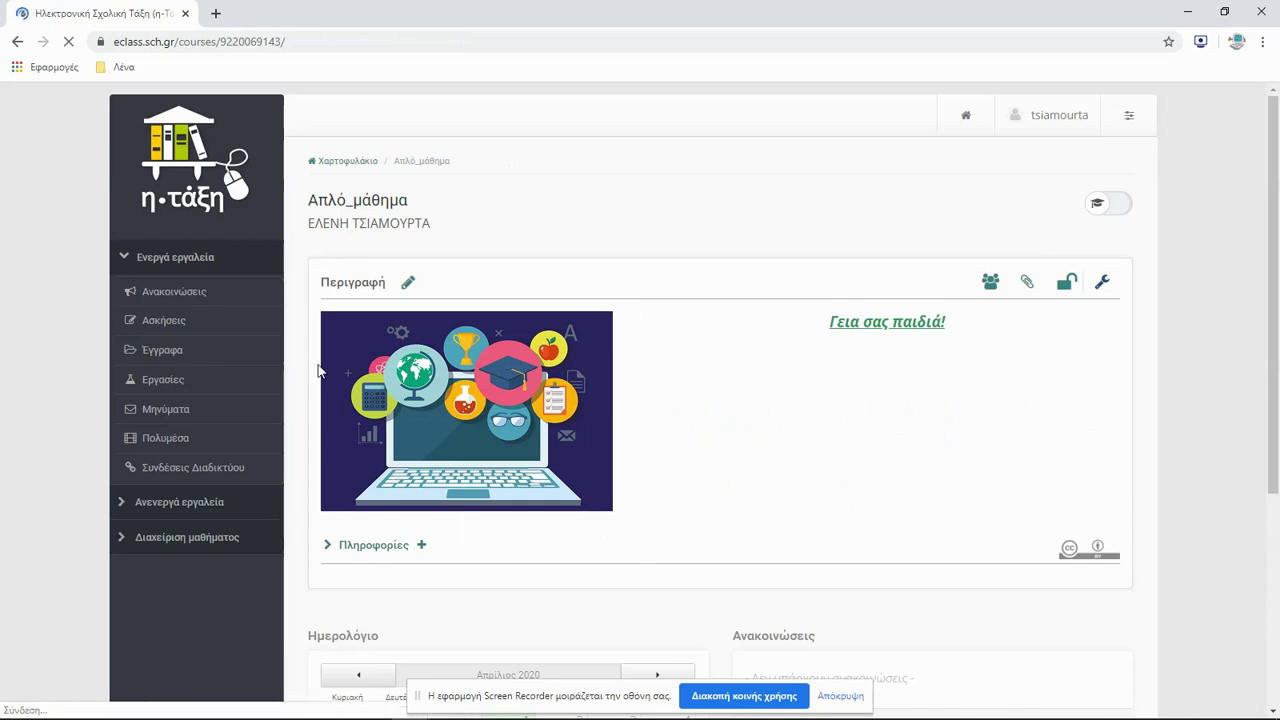
# Check the updated course page and its active tools as a student, and switch back to the teacher view.
pyautogui.click(422, 546)
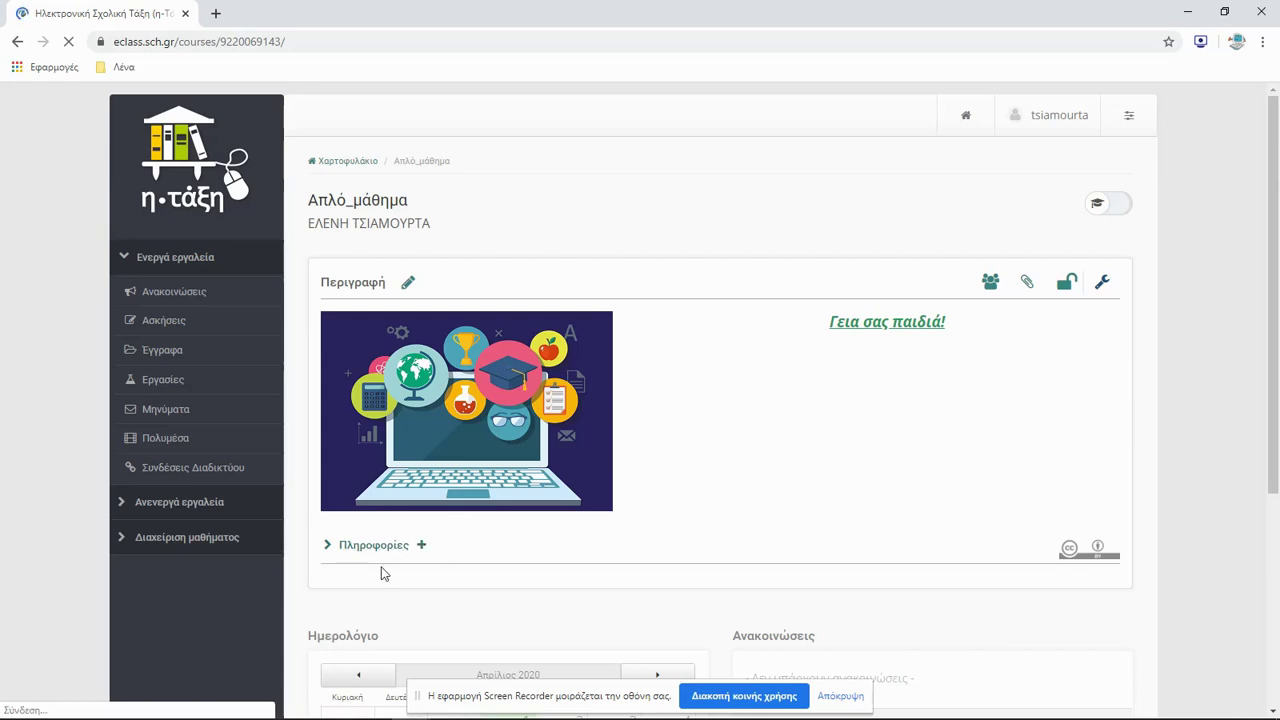
pyautogui.click(1098, 204)
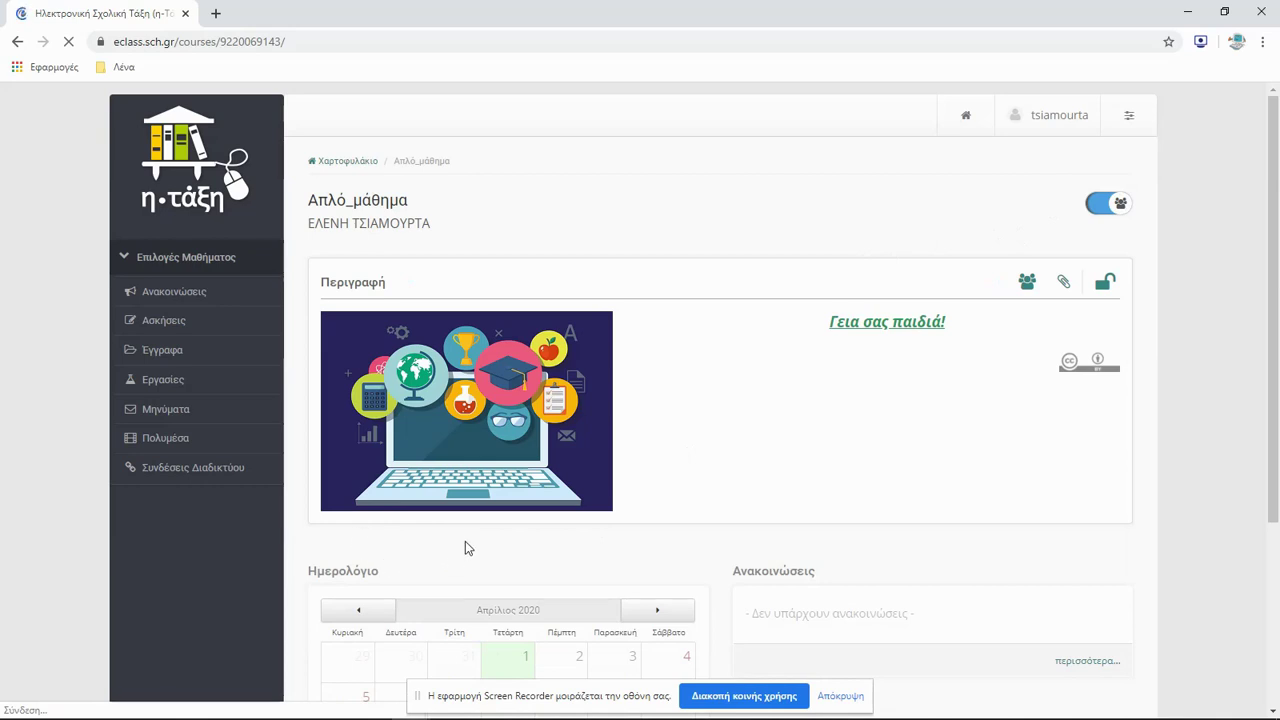
pyautogui.click(125, 258)
pyautogui.click(126, 259)
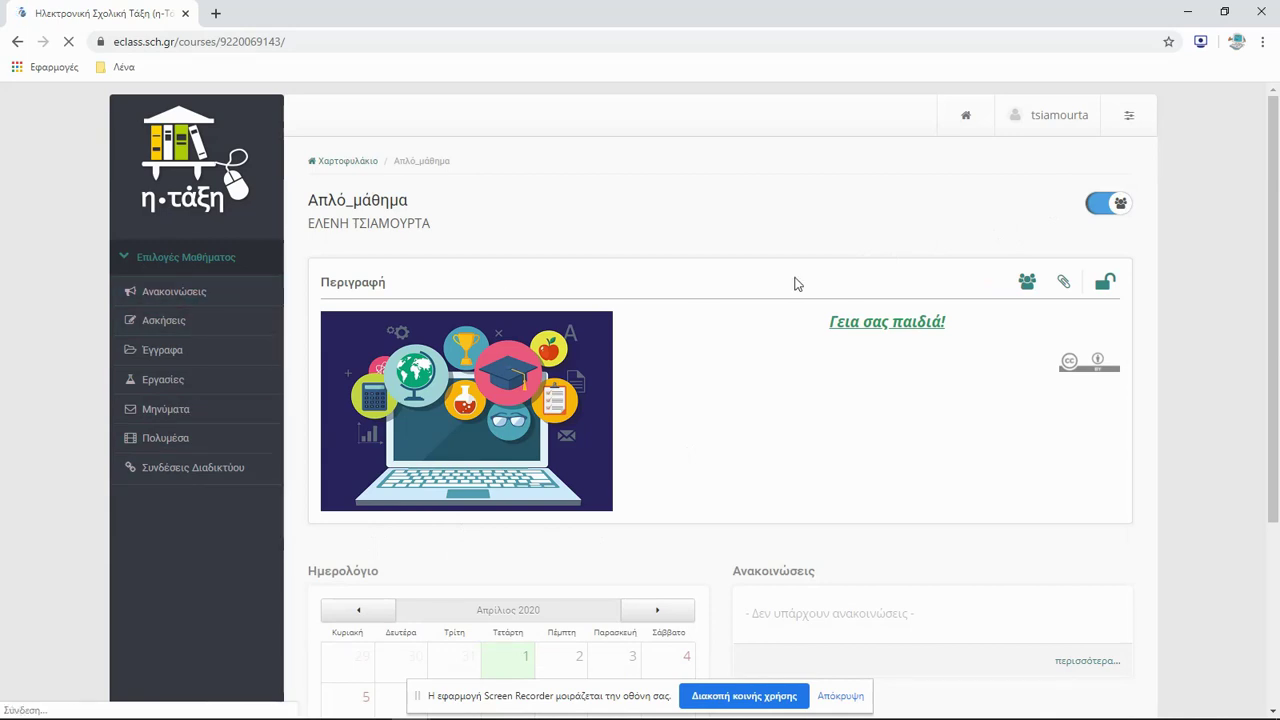
pyautogui.click(1112, 203)
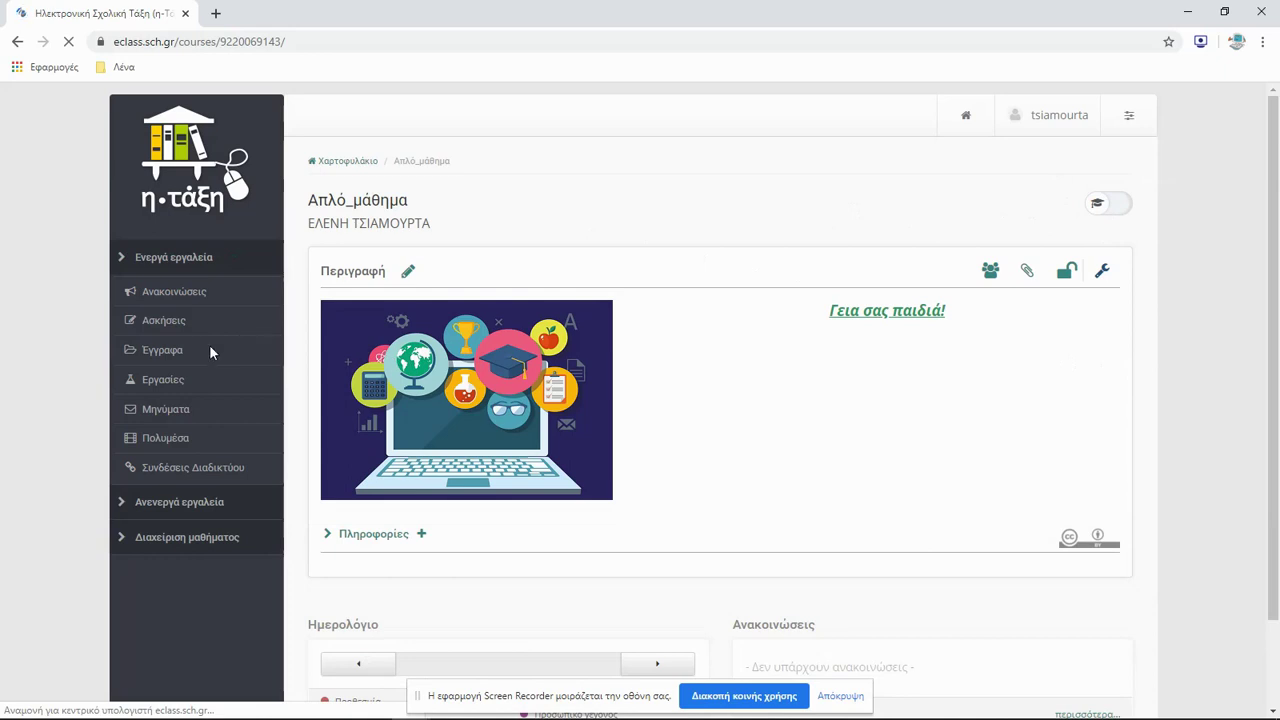
# Start a file upload in the course's Έγγραφα and choose the Word file ΦΥΛΛΟ_ΕΡΓΑΣΙΑΣ_10_Σ from the computer's documents folder.
pyautogui.click(147, 356)
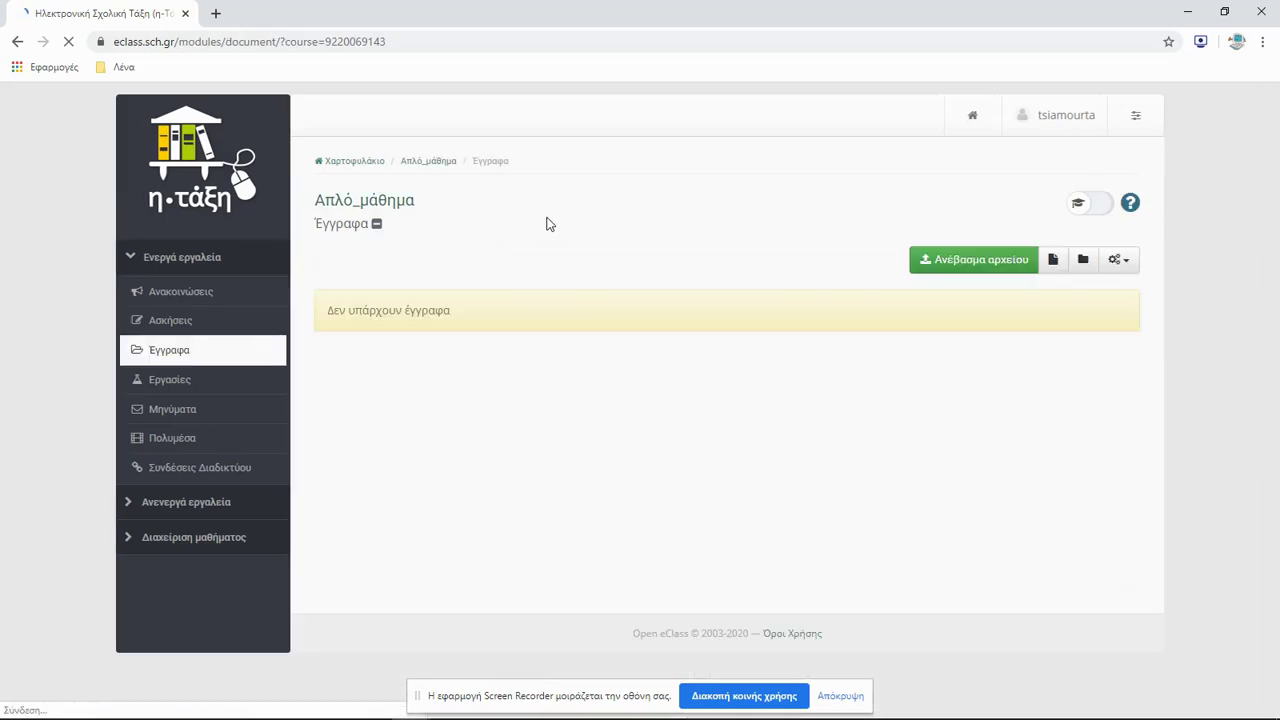
pyautogui.click(962, 265)
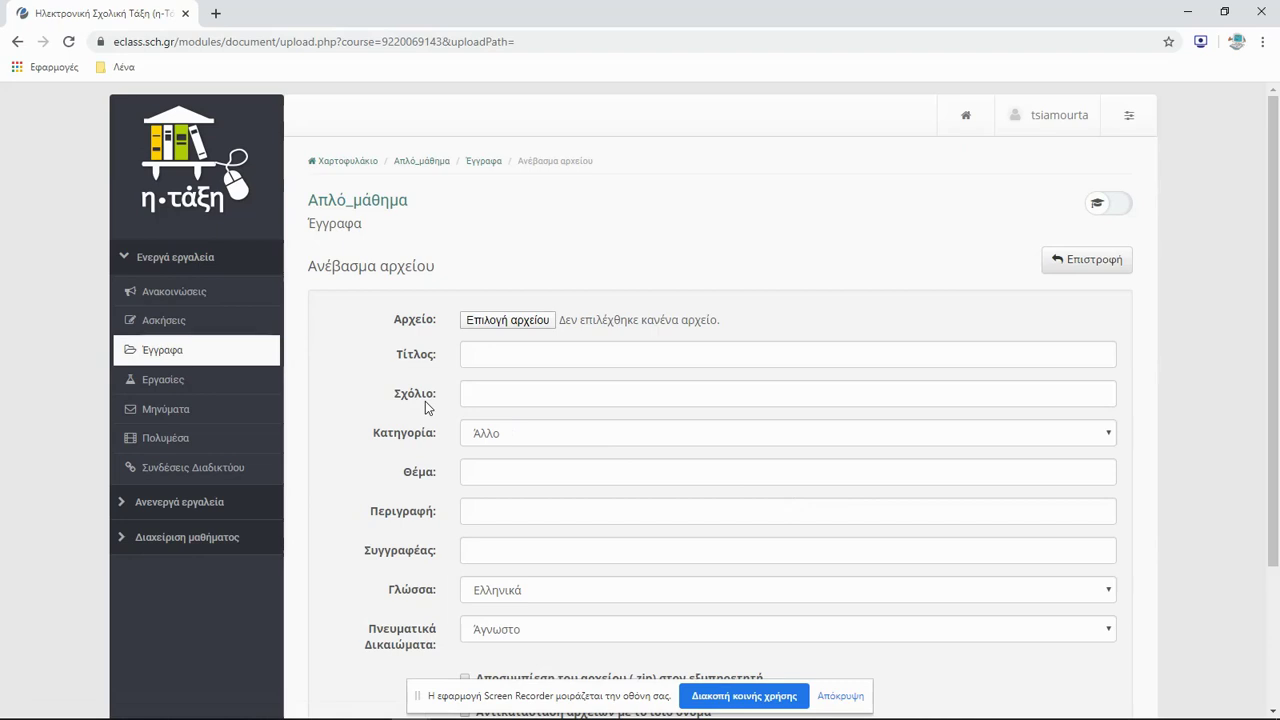
pyautogui.click(507, 320)
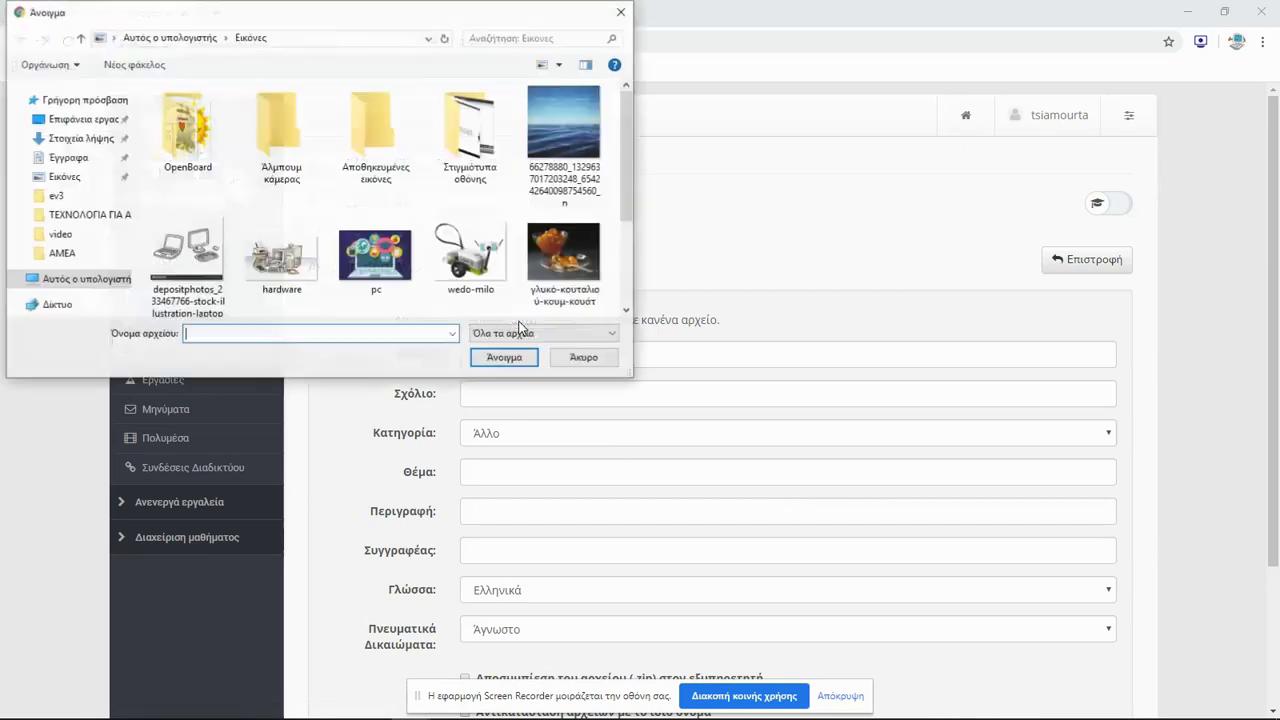
pyautogui.click(40, 158)
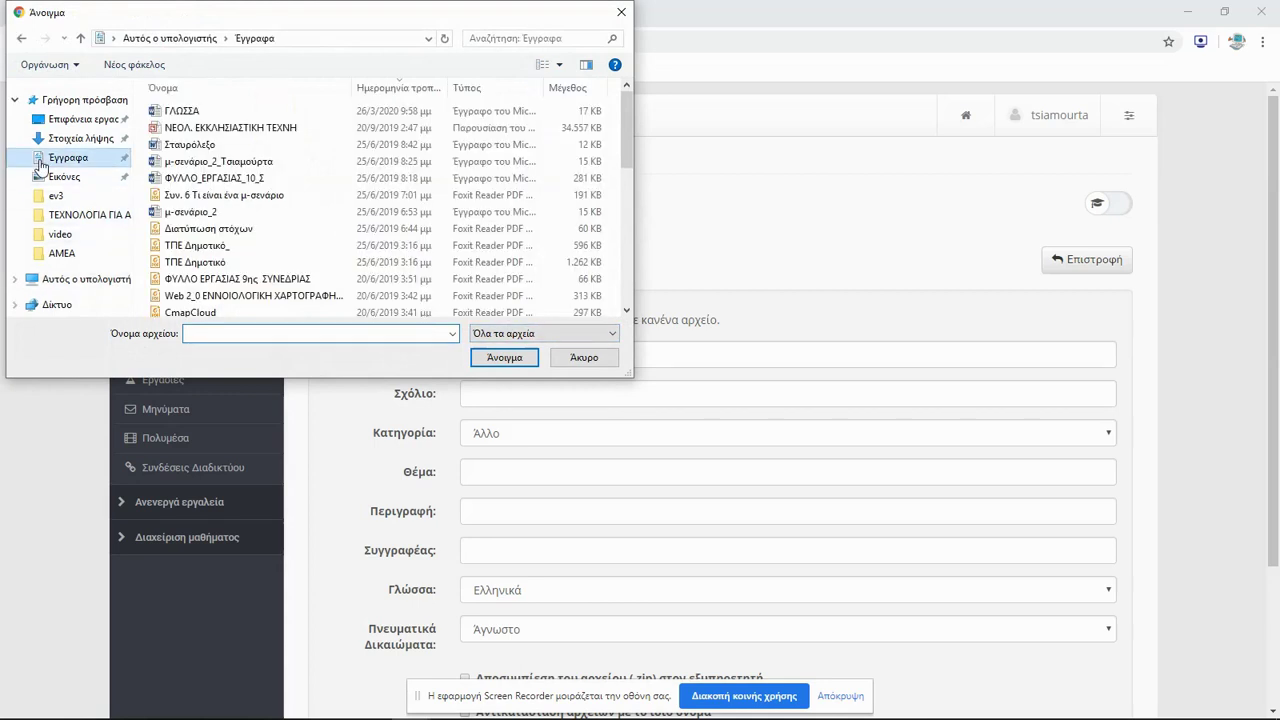
pyautogui.click(236, 180)
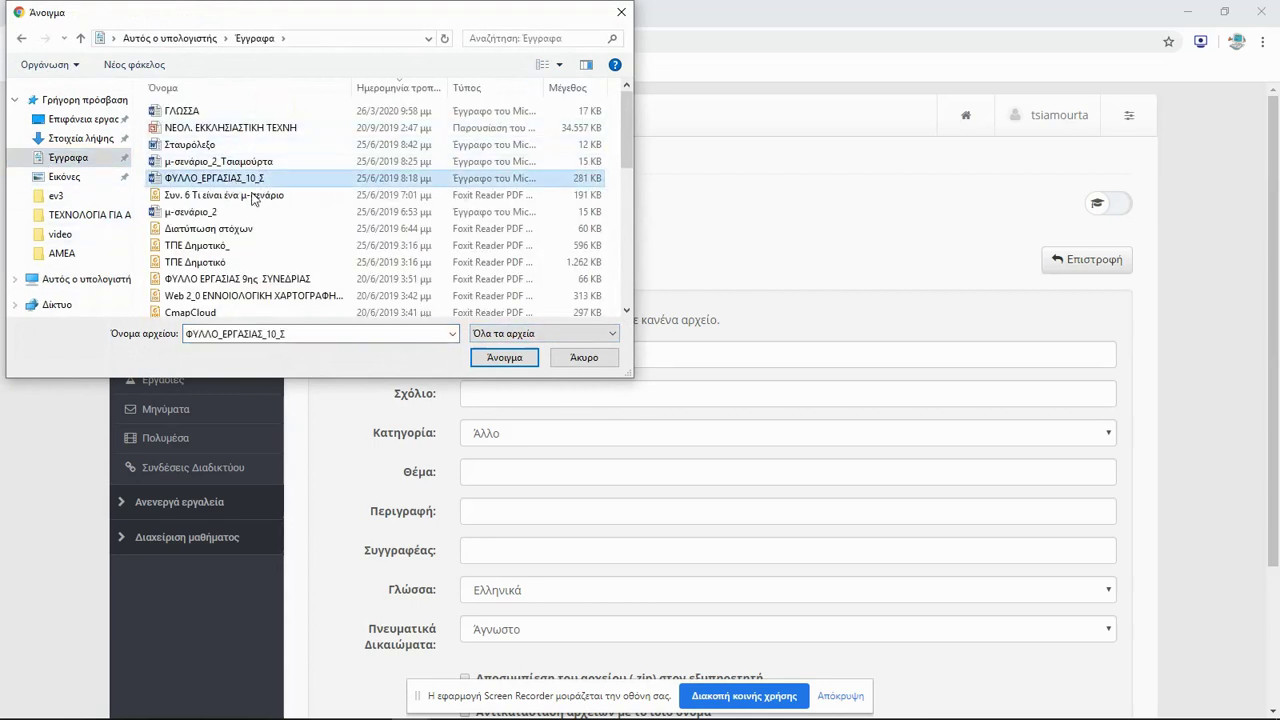
pyautogui.click(489, 359)
# Title the document Φύλλο_εργασίας and upload it, leaving the remaining fields at their defaults.
pyautogui.click(496, 355)
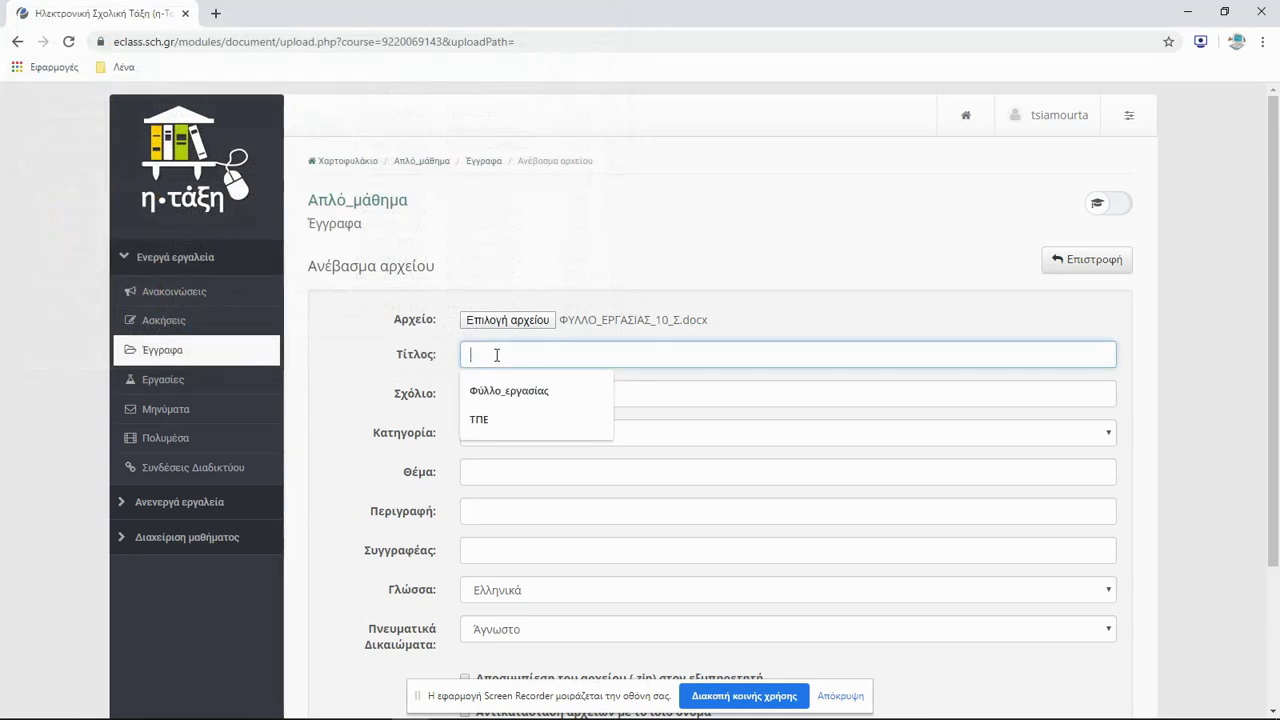
pyautogui.click(494, 389)
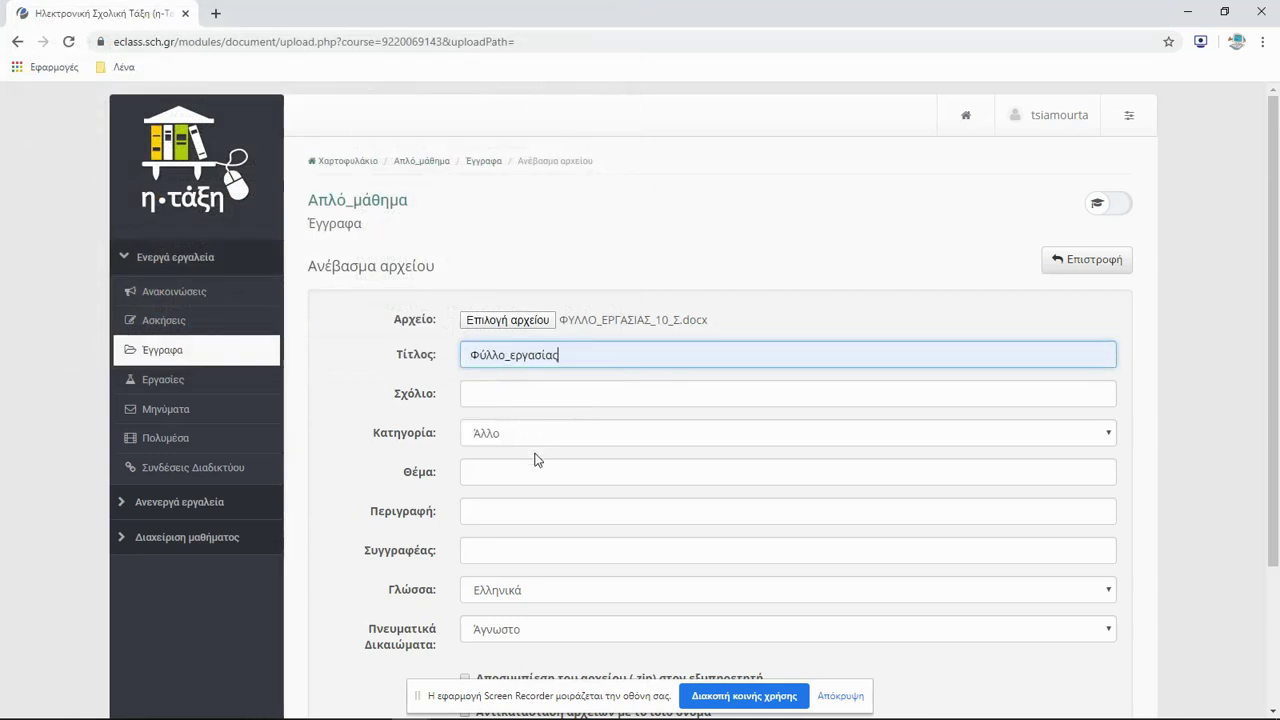
pyautogui.scroll(-1, 510, 450)
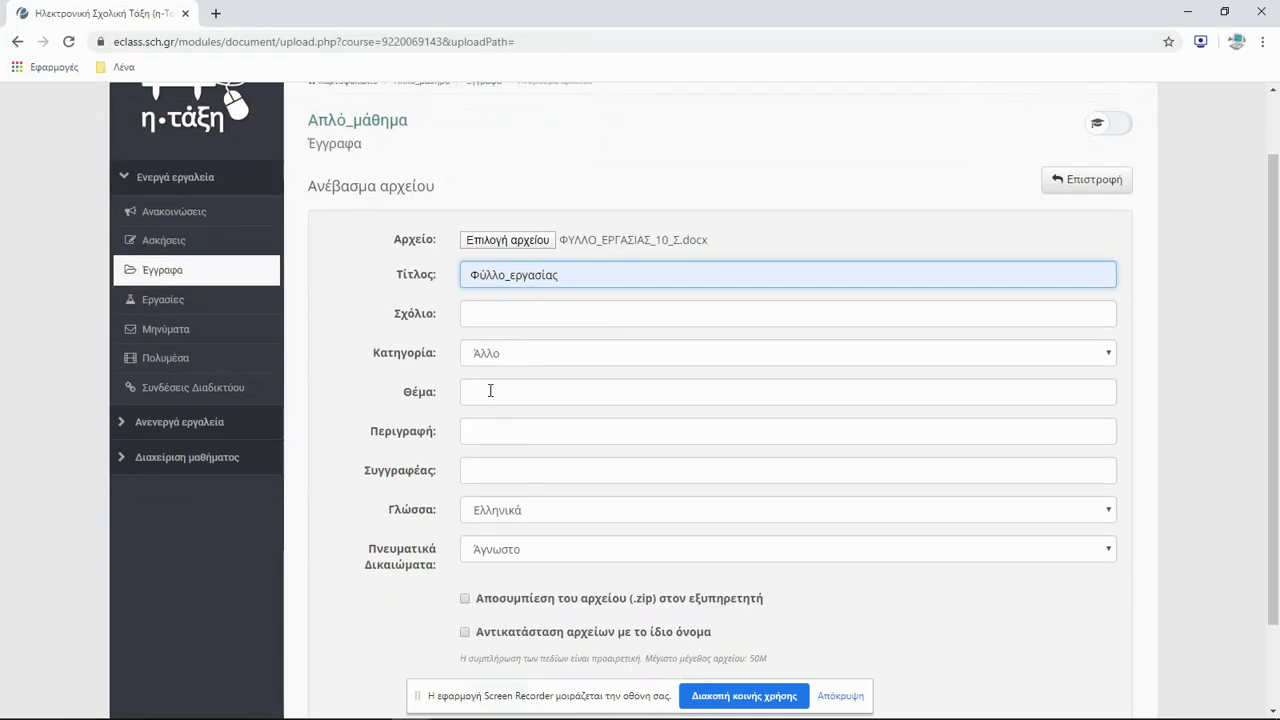
pyautogui.scroll(-2, 498, 433)
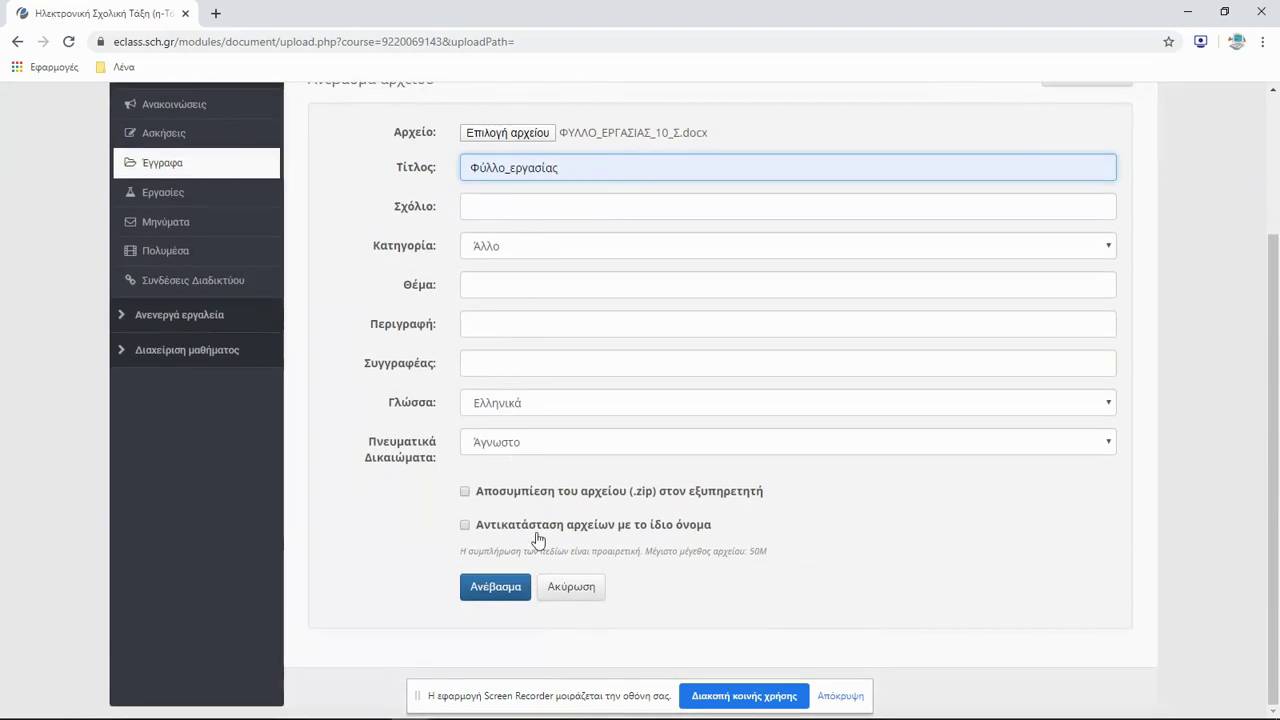
pyautogui.click(493, 593)
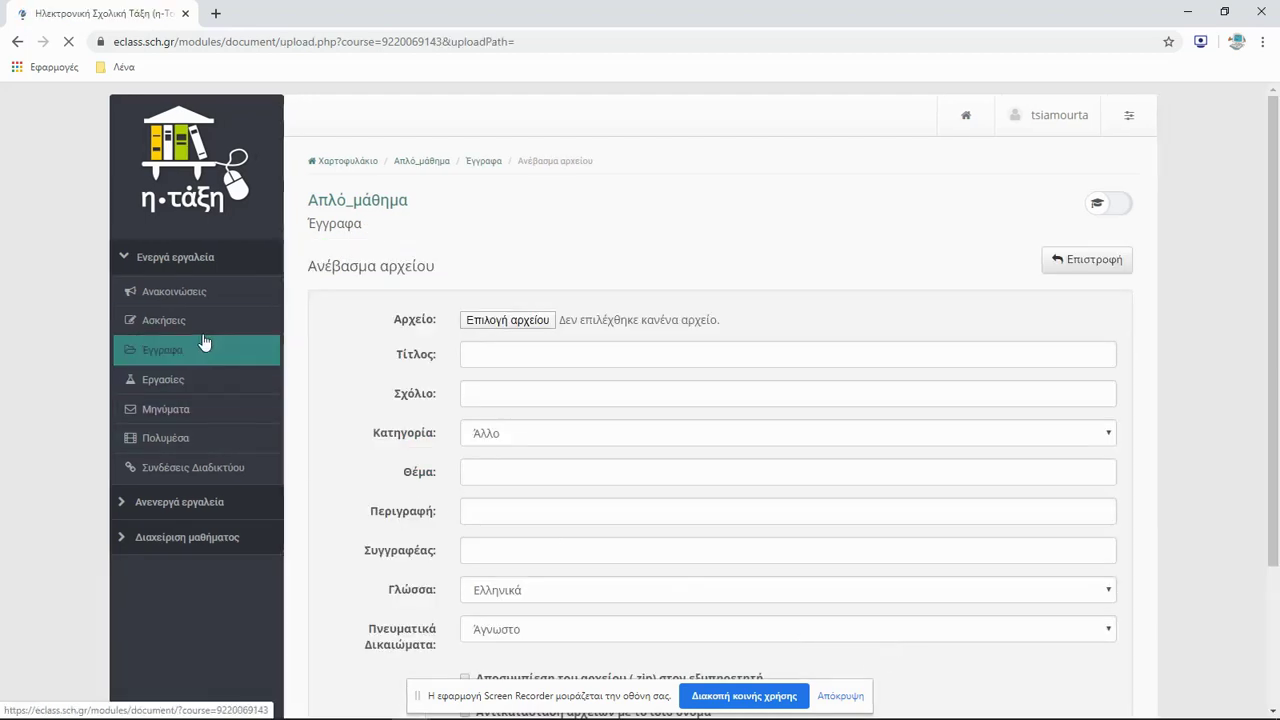
# Upload the hardware.png image from the pictures folder to the course documents with the title ΤΠΕ.
pyautogui.click(501, 322)
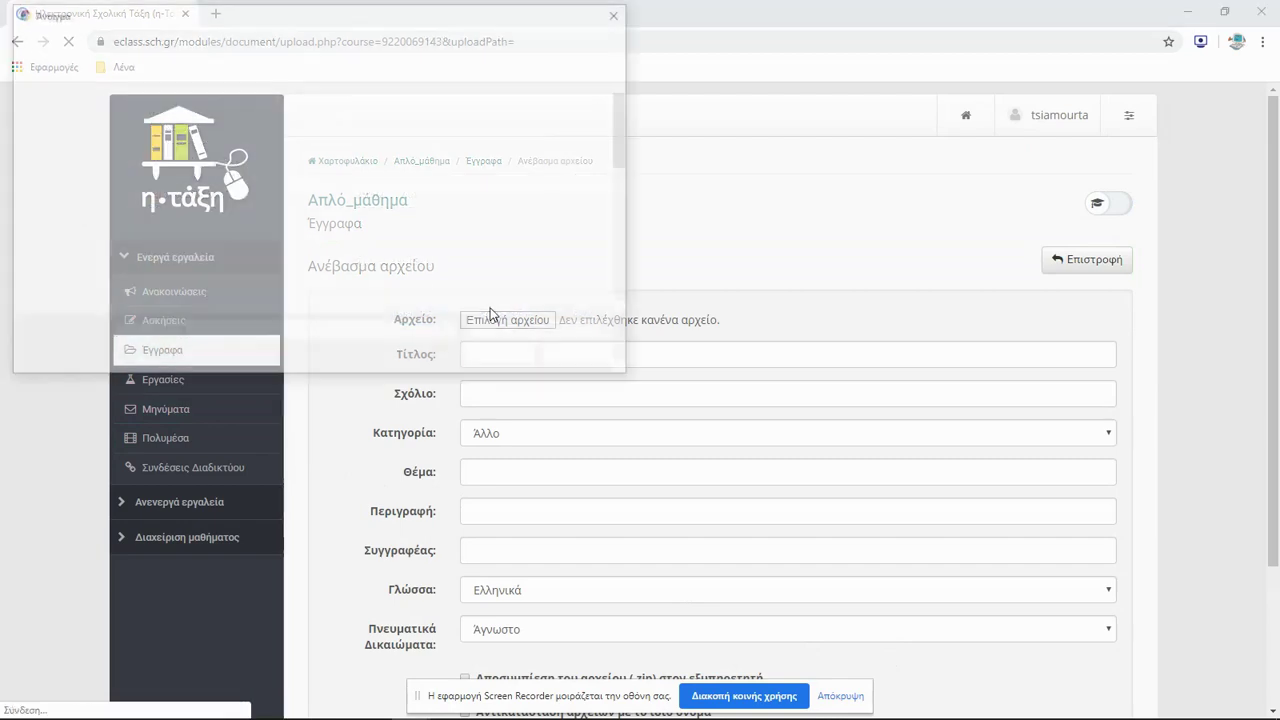
pyautogui.click(50, 180)
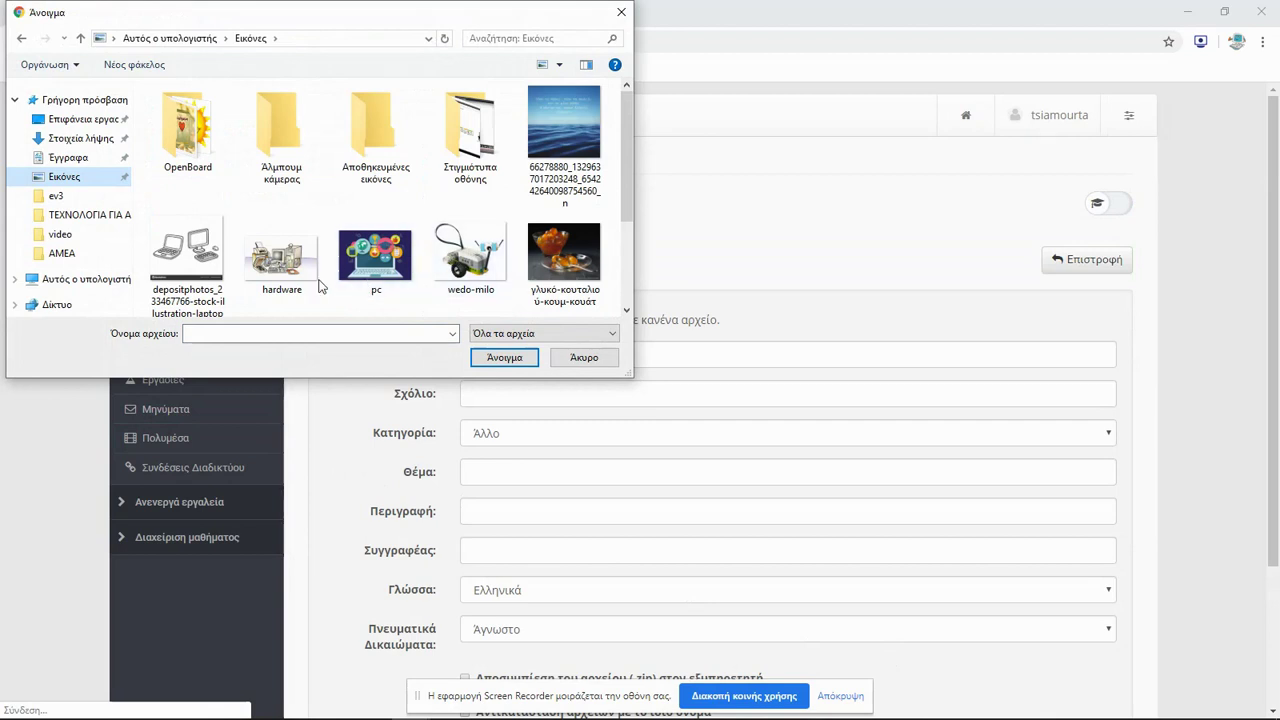
pyautogui.click(286, 262)
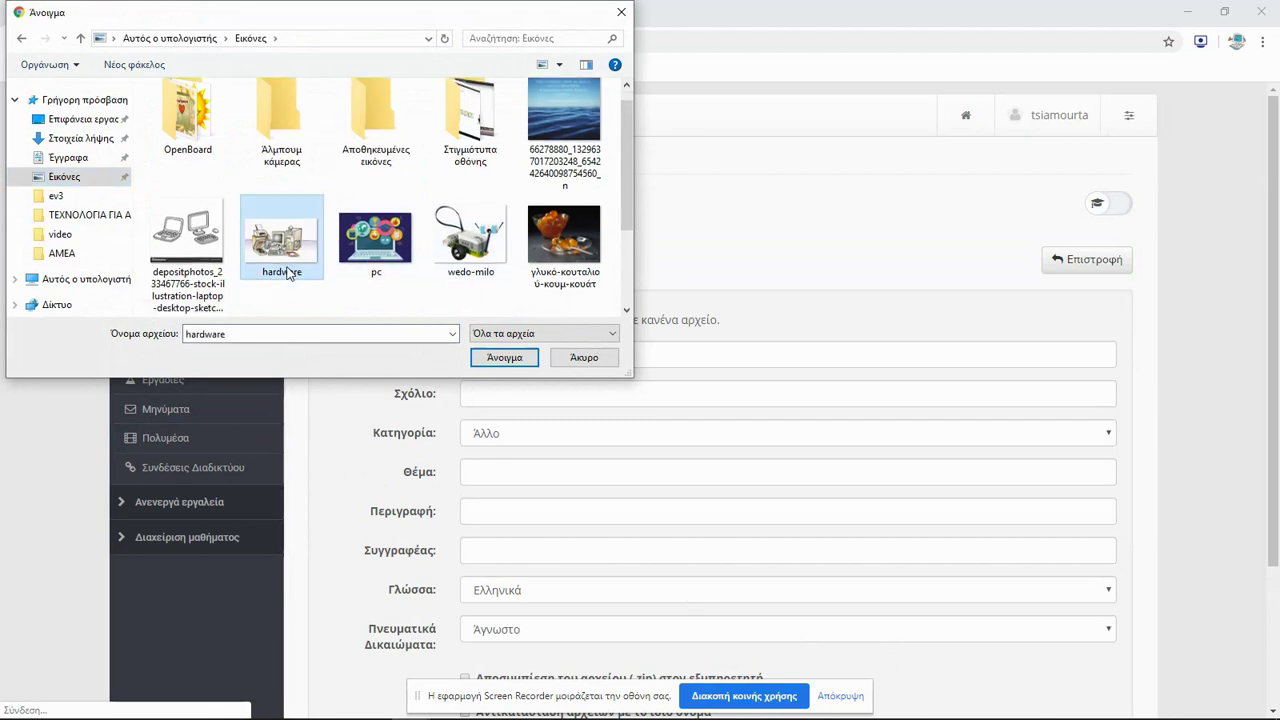
pyautogui.click(510, 358)
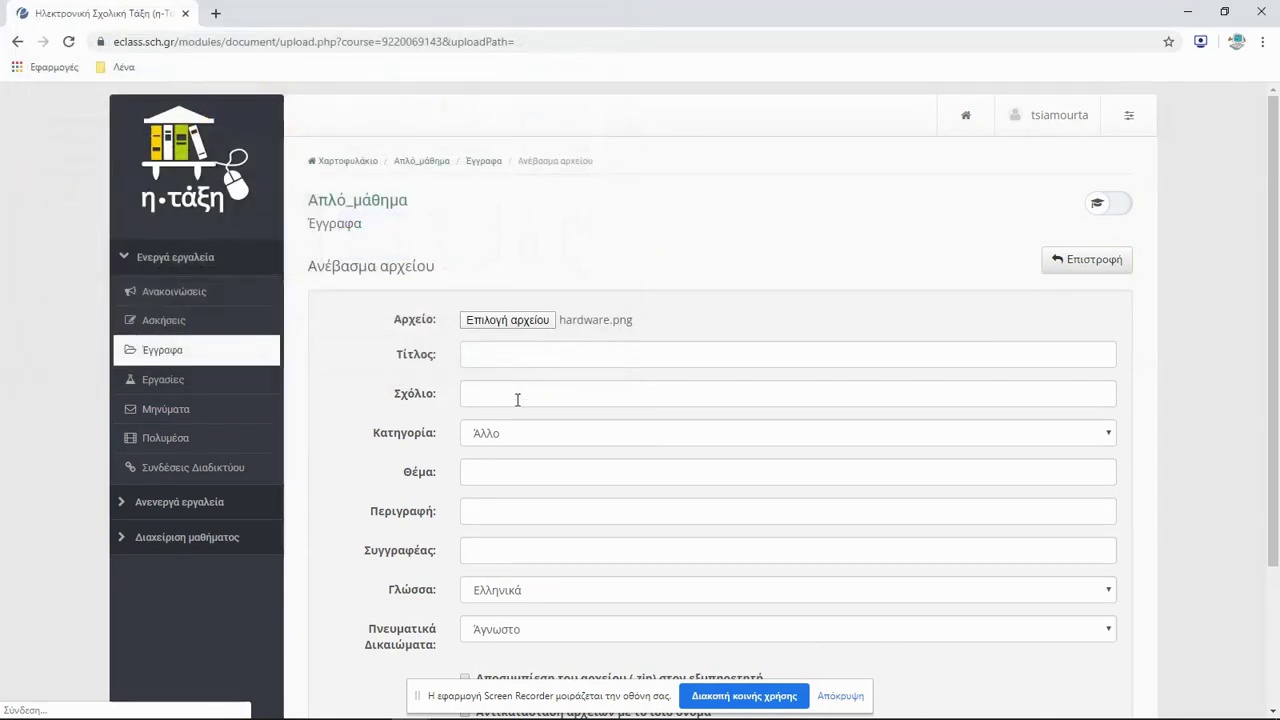
pyautogui.click(517, 357)
pyautogui.click(490, 433)
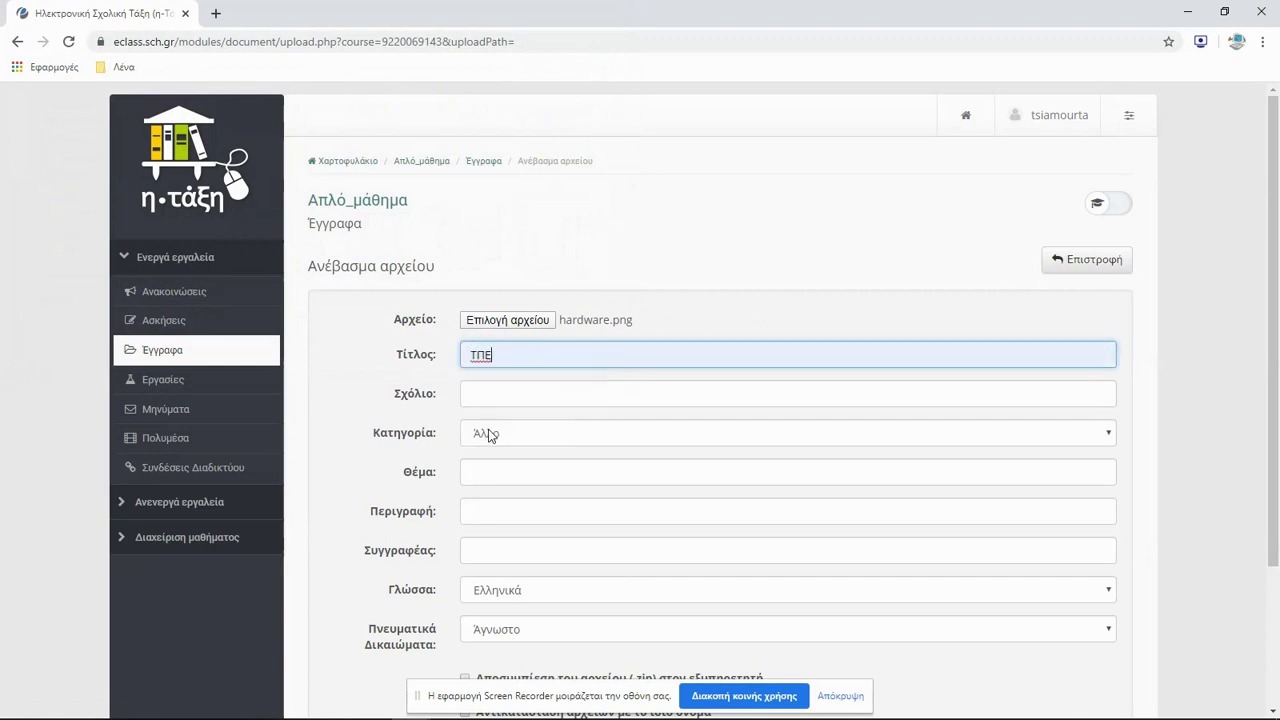
pyautogui.scroll(-3, 562, 460)
pyautogui.click(517, 603)
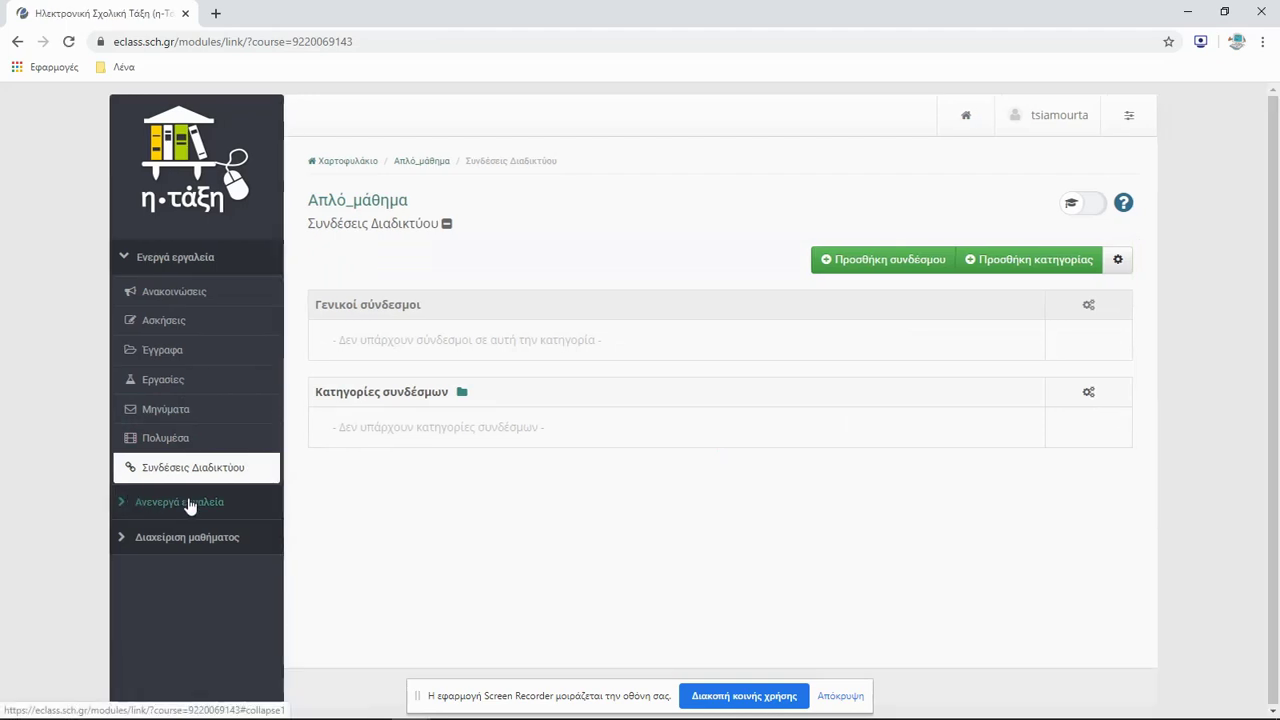
pyautogui.click(868, 262)
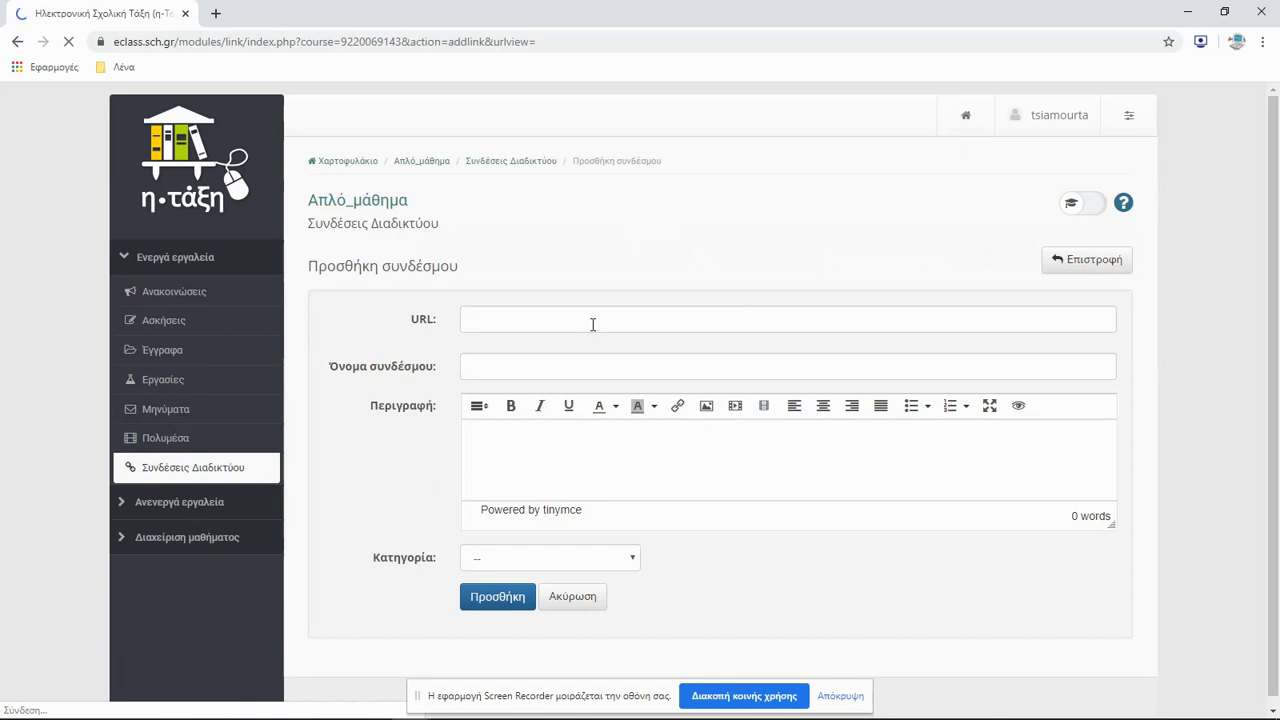
pyautogui.click(593, 321)
pyautogui.write('ς')
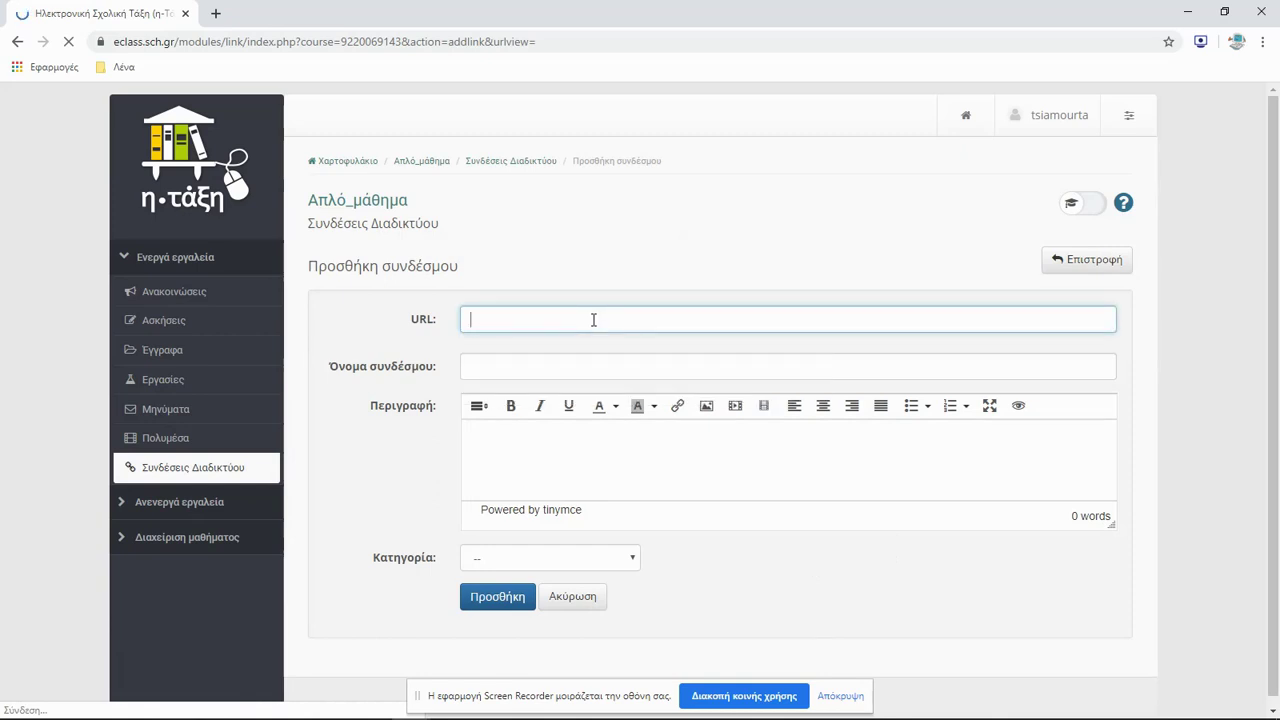
pyautogui.write('www')
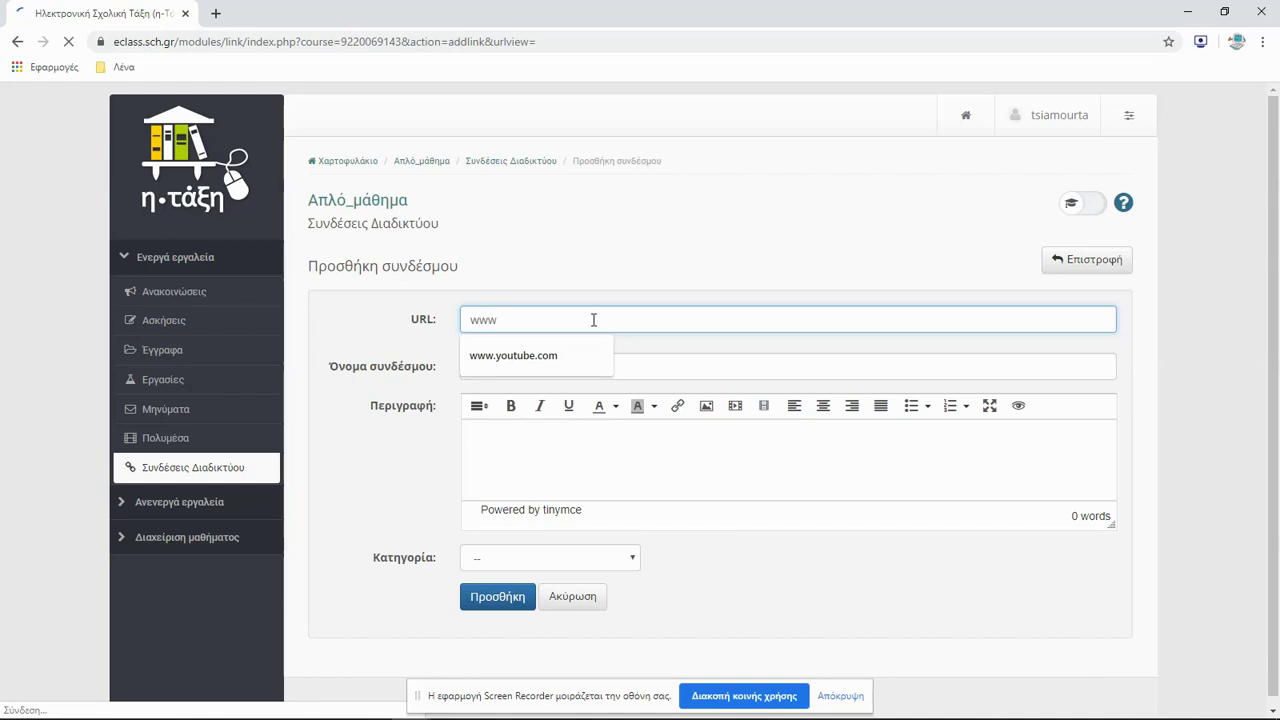
pyautogui.write('.youtube.com')
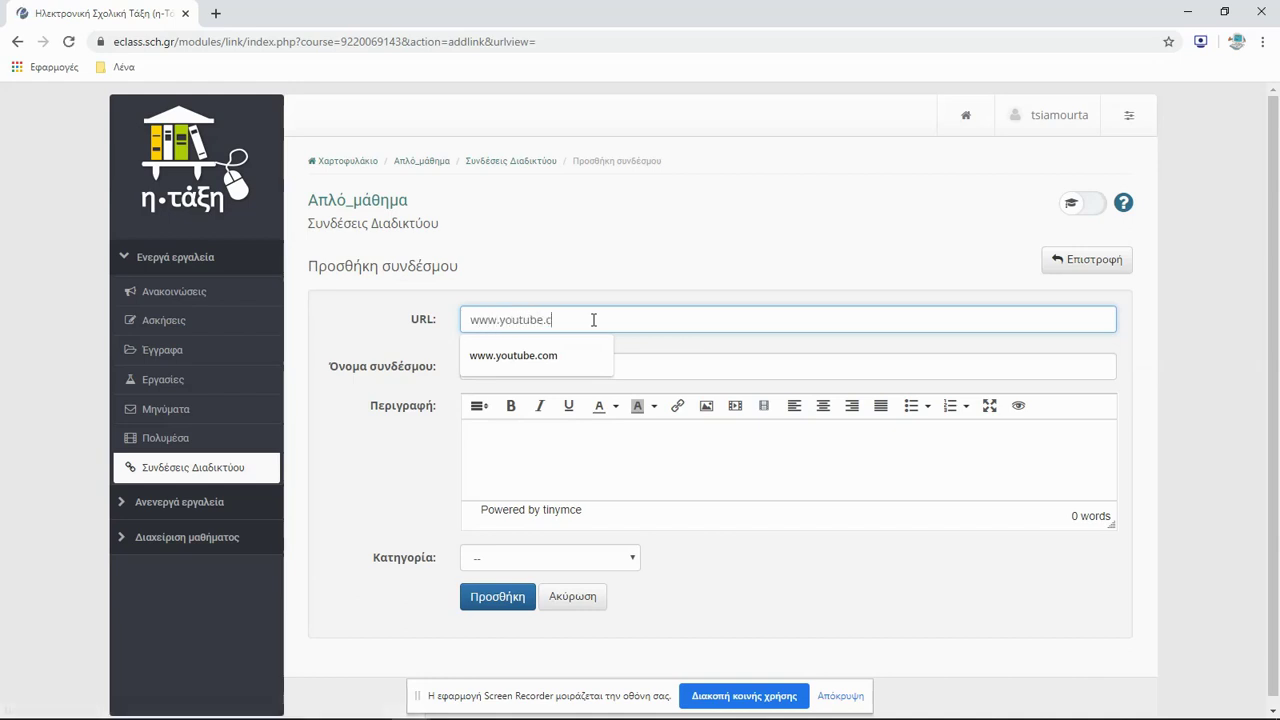
pyautogui.click(571, 367)
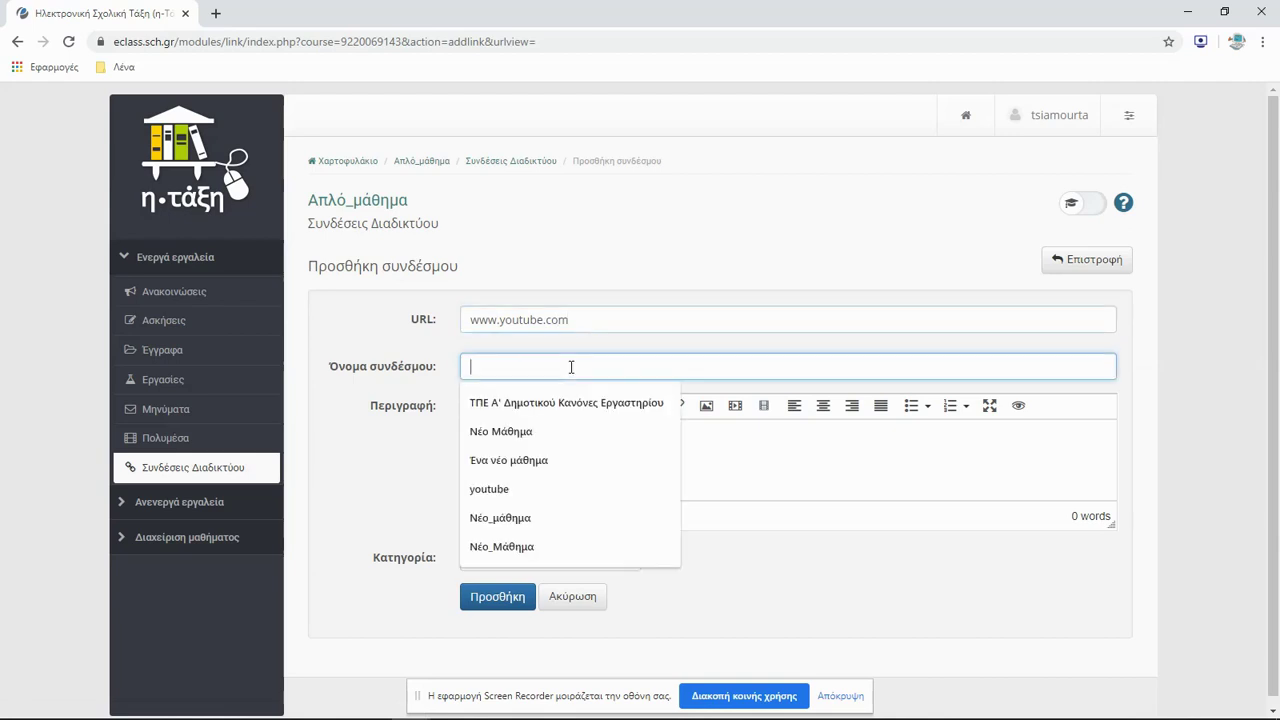
pyautogui.click(535, 488)
pyautogui.click(530, 448)
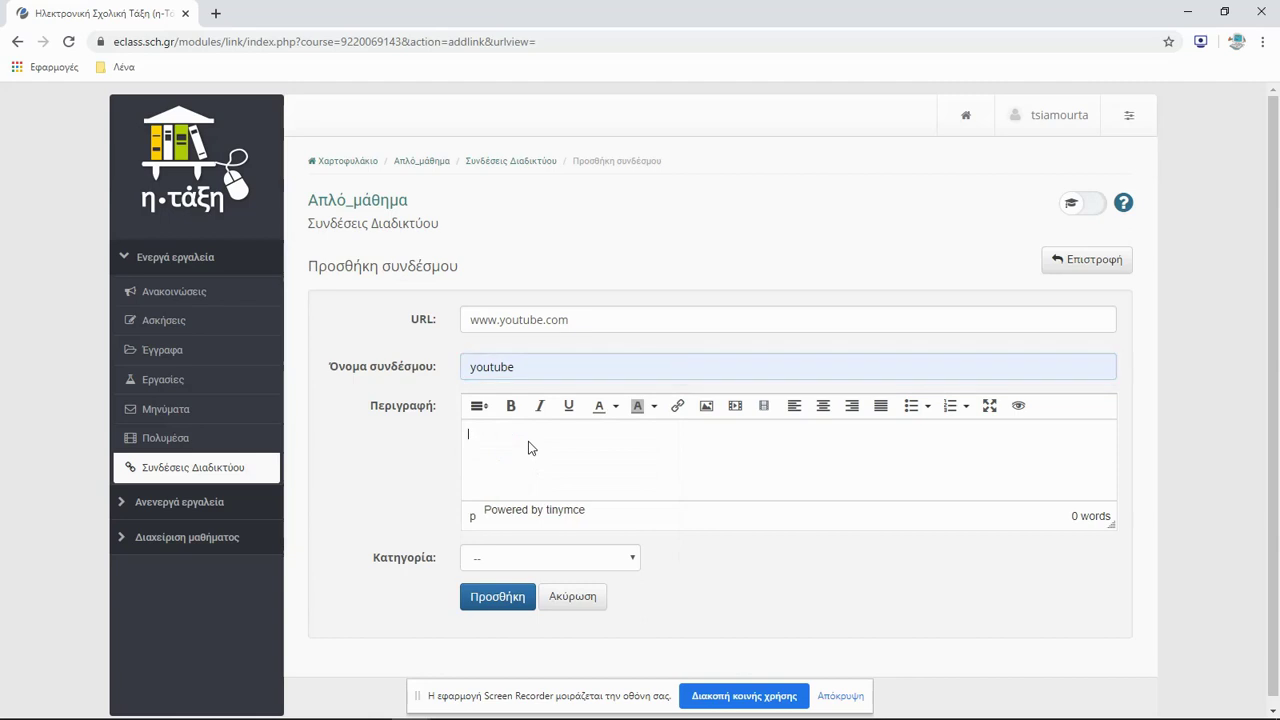
pyautogui.click(509, 597)
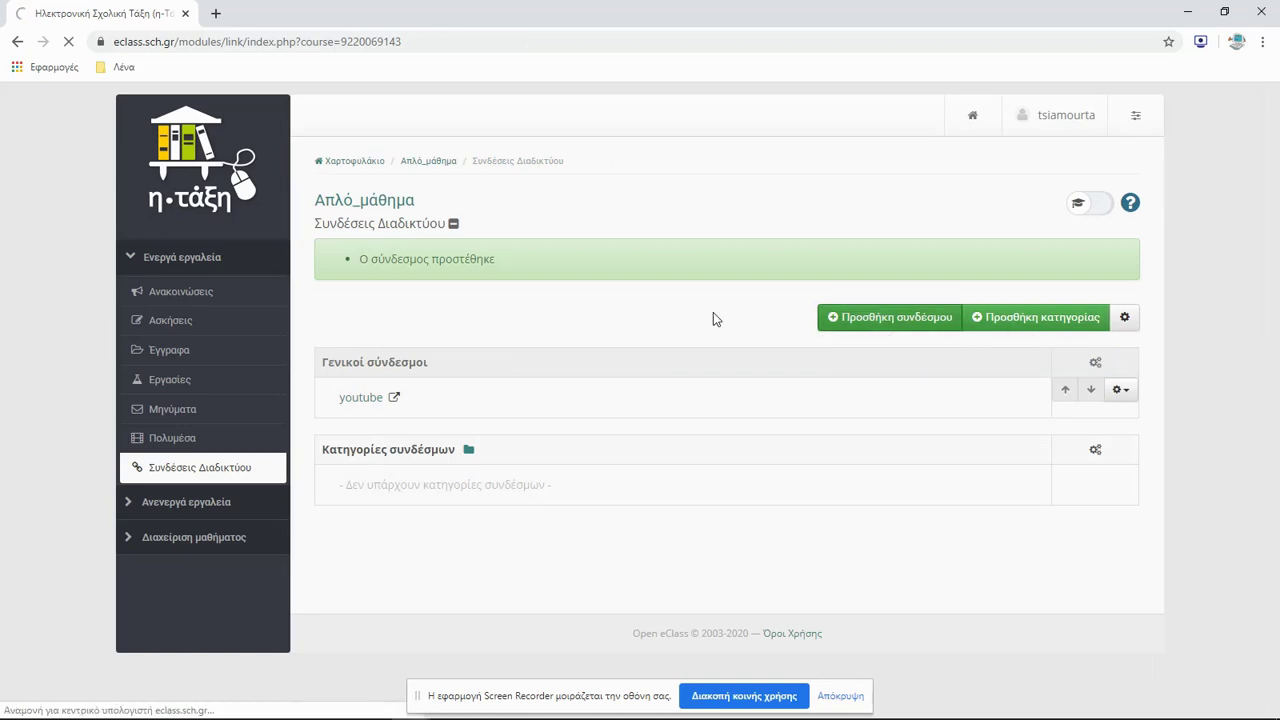
# Search Google in a new browser tab for the teacher's computer-class website and open its home page.
pyautogui.click(215, 13)
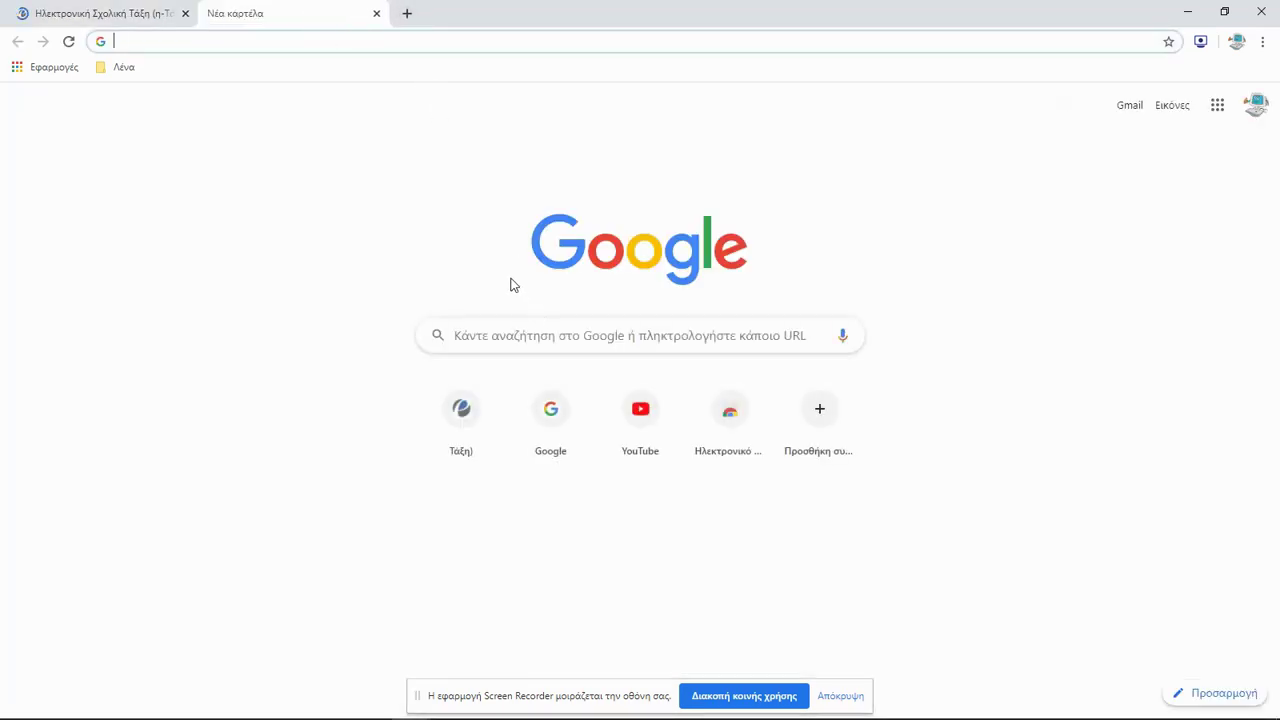
pyautogui.click(526, 337)
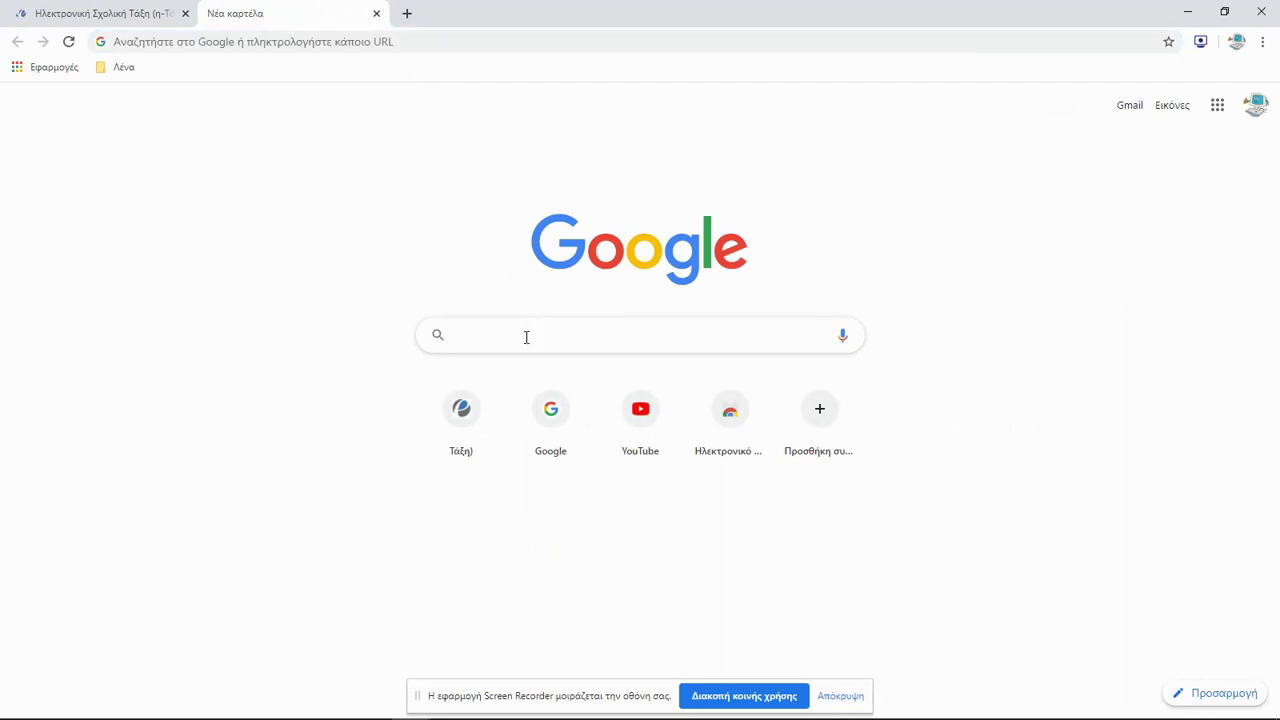
pyautogui.write('η')
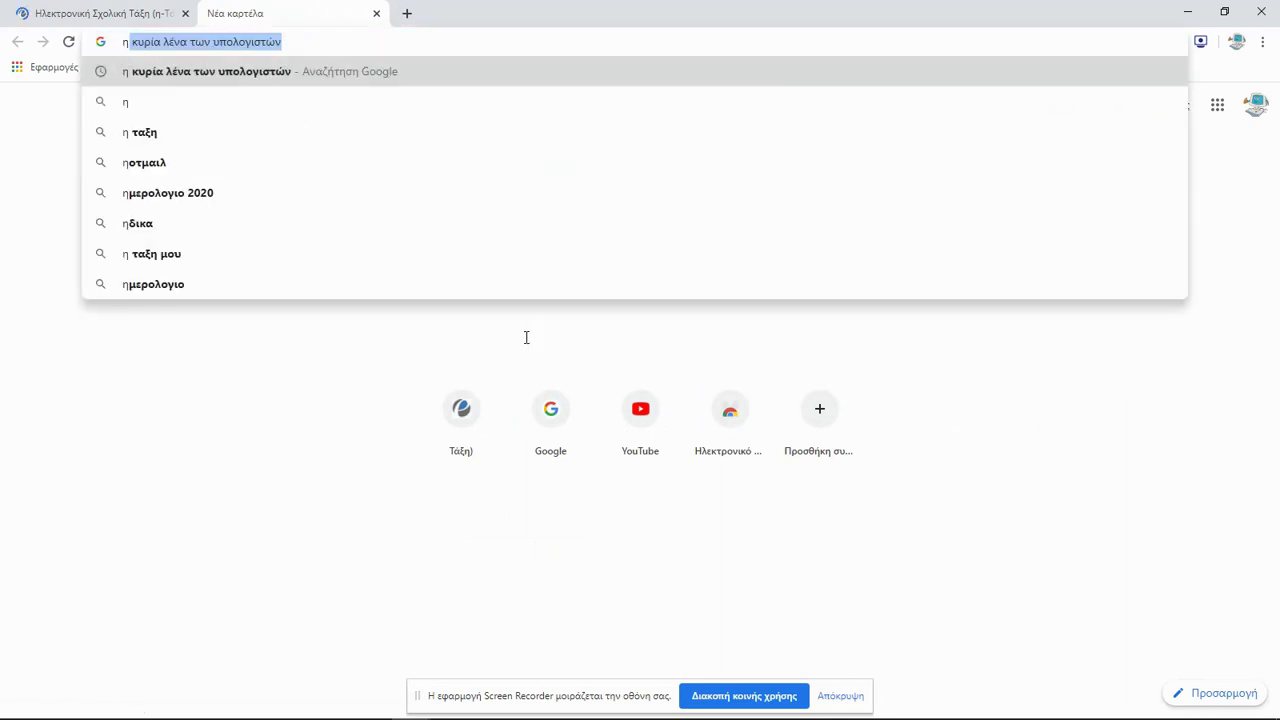
pyautogui.write(' κυ')
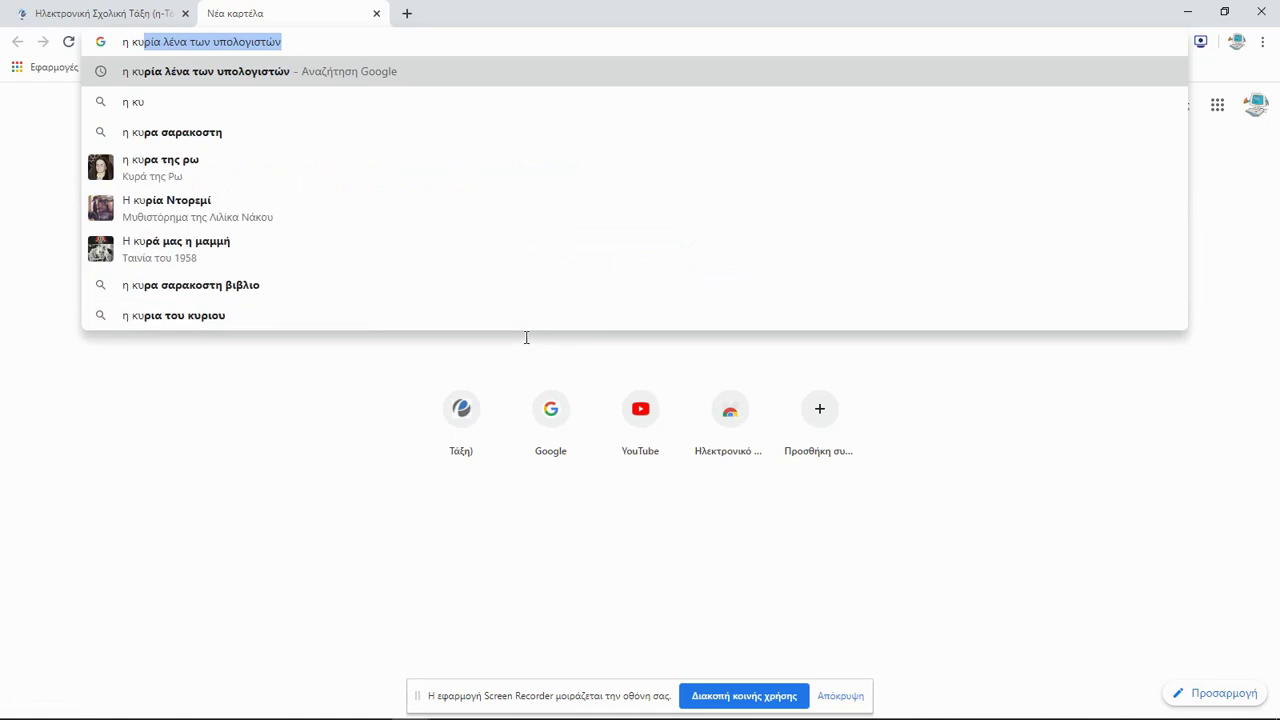
pyautogui.click(285, 72)
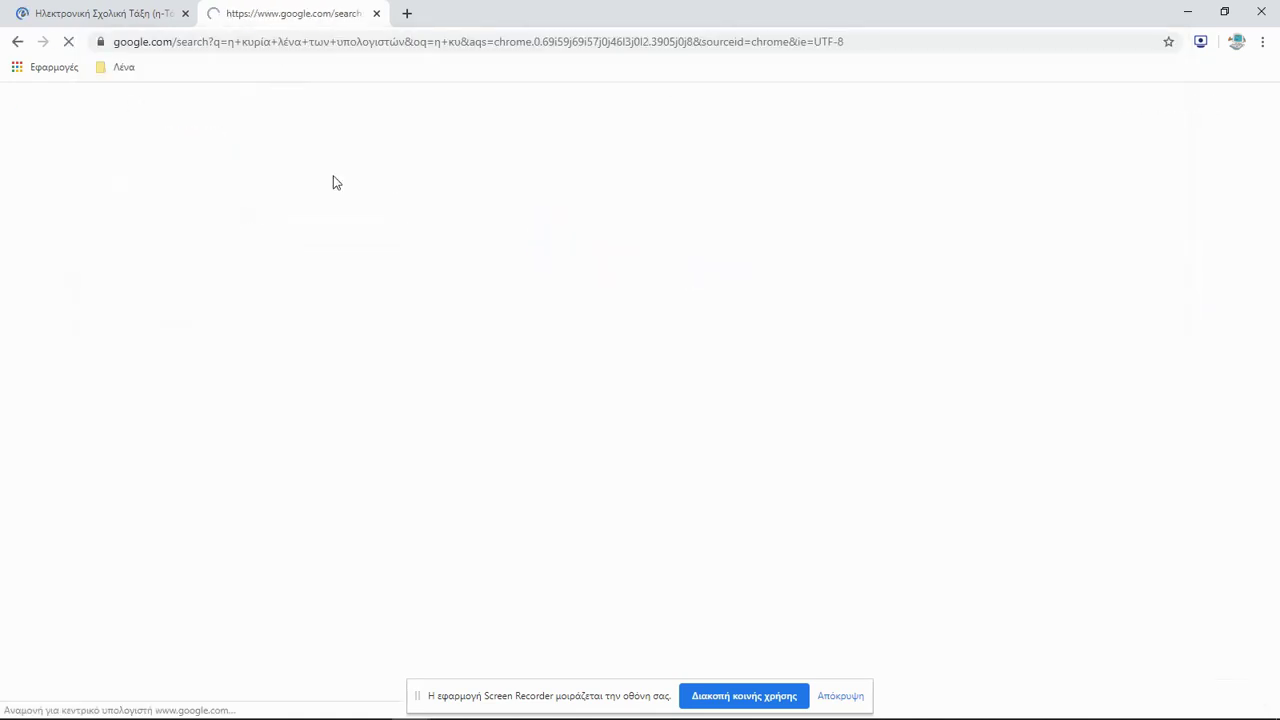
pyautogui.click(289, 252)
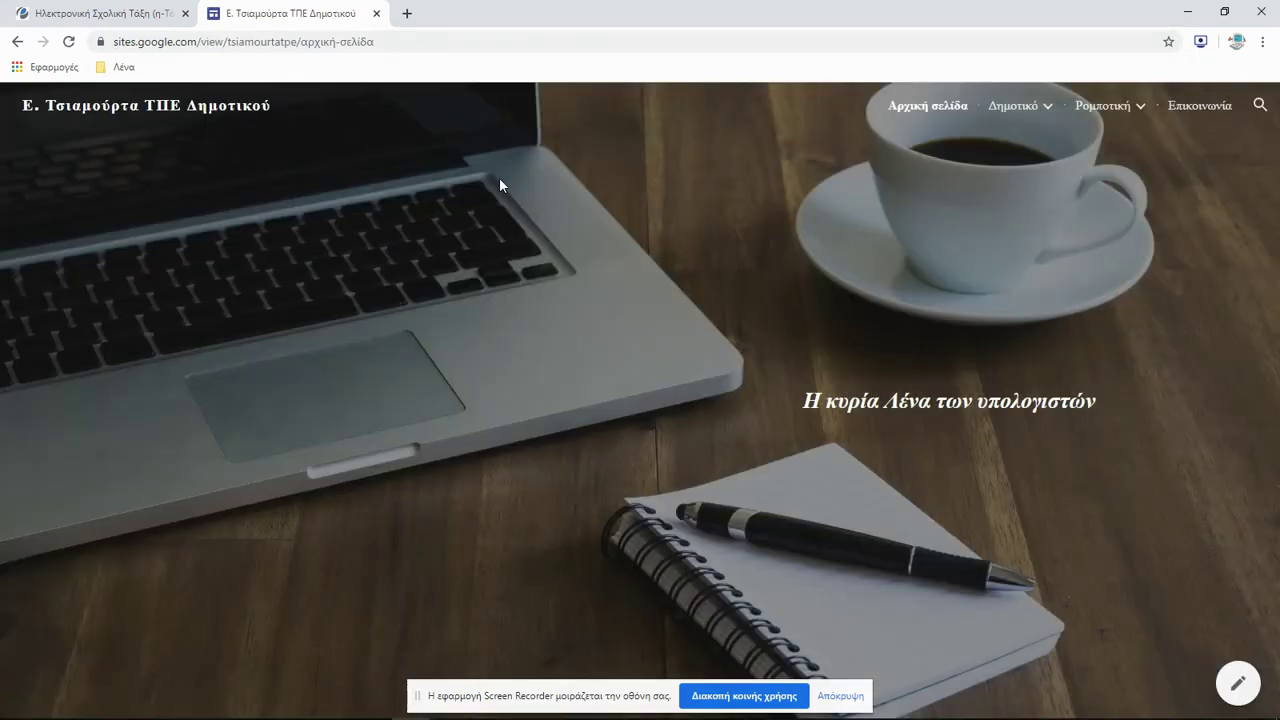
# Copy the teacher website's address and paste it as the URL of a new web link in the course.
pyautogui.click(303, 44)
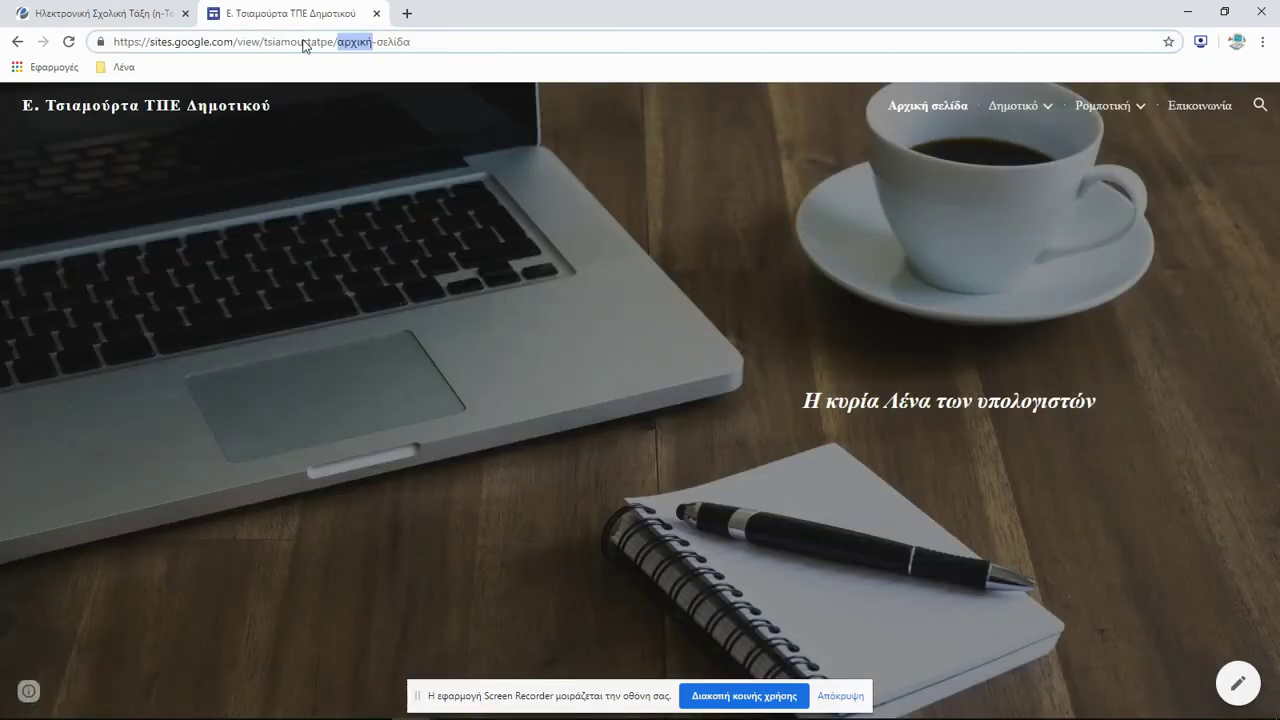
pyautogui.rightClick(303, 44)
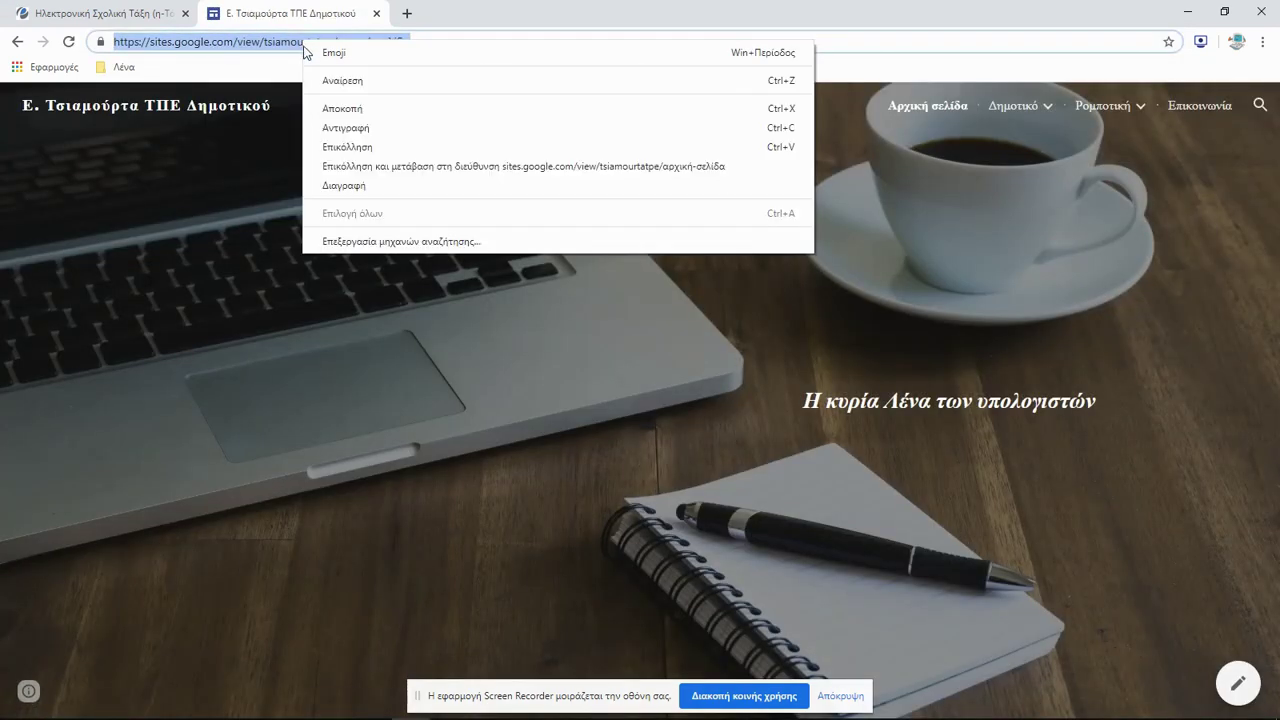
pyautogui.click(355, 135)
pyautogui.click(100, 14)
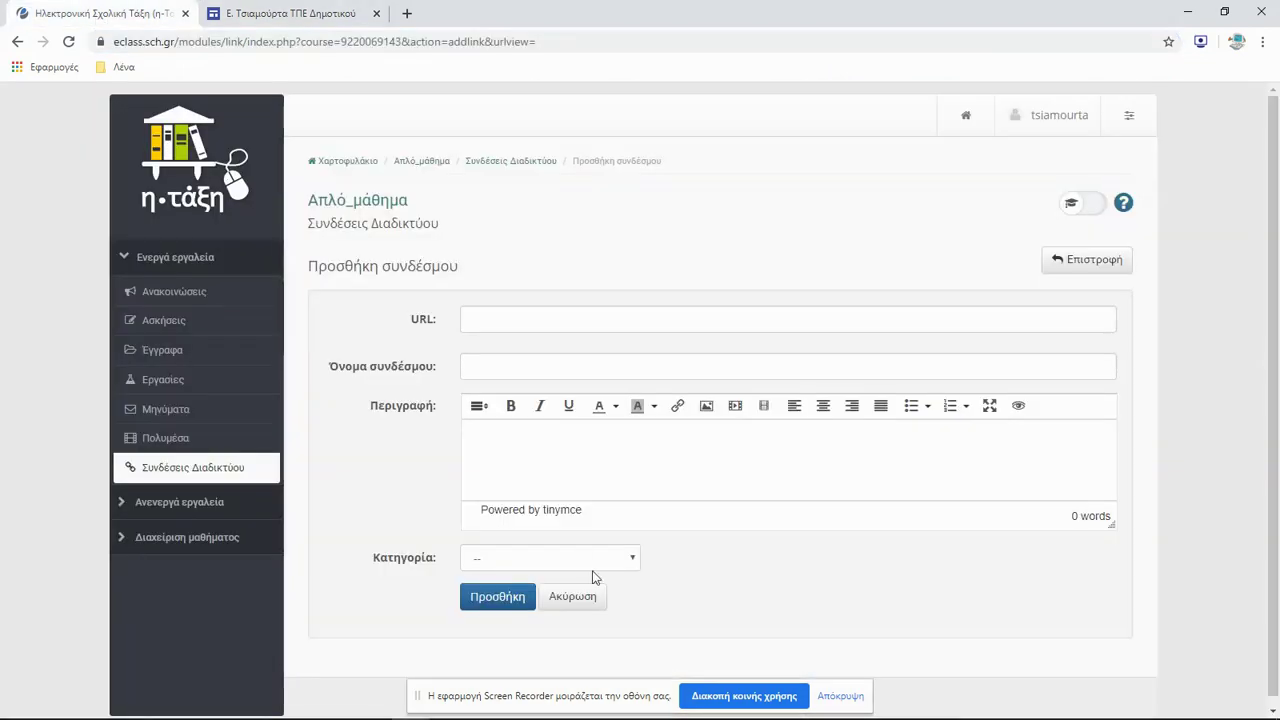
pyautogui.click(503, 317)
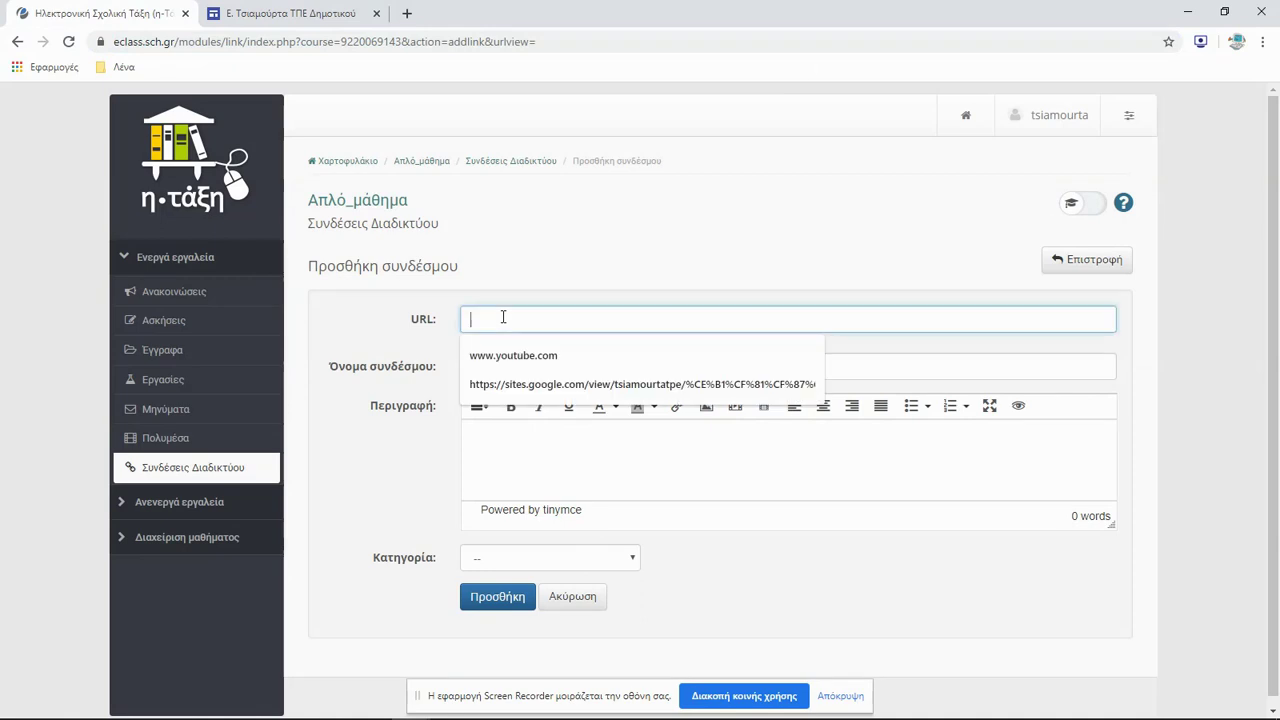
pyautogui.rightClick(503, 317)
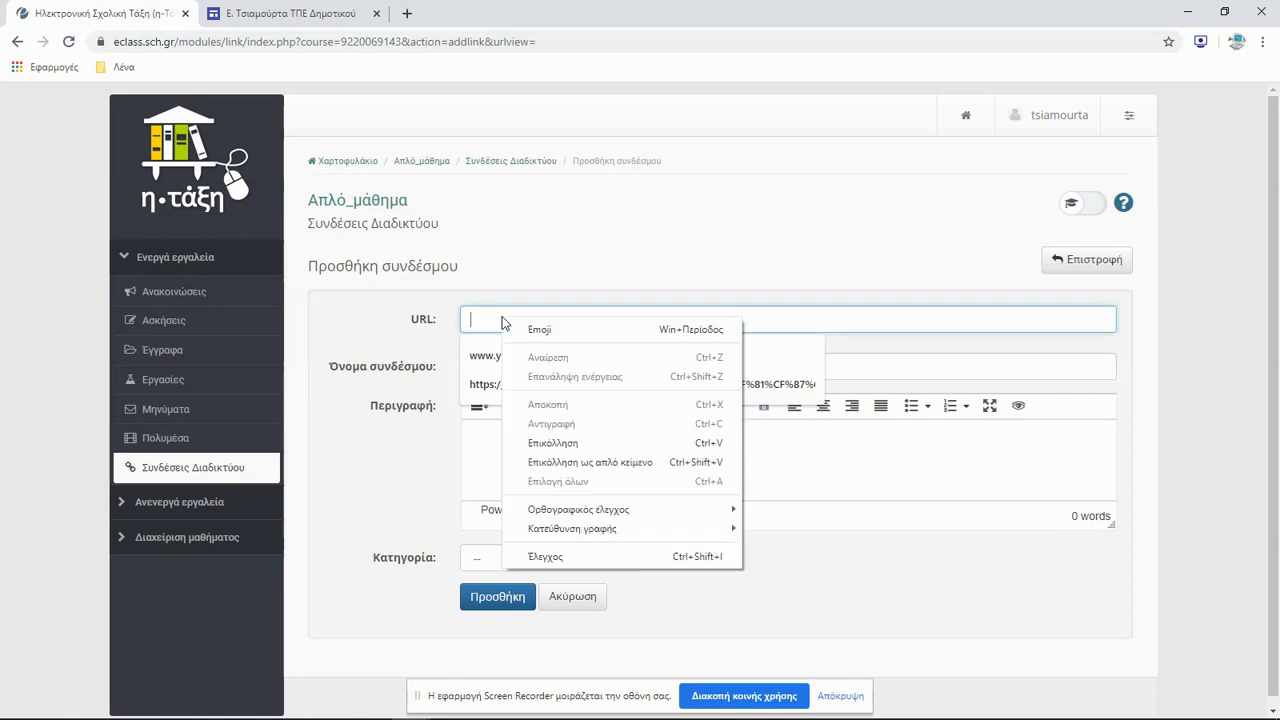
pyautogui.click(557, 446)
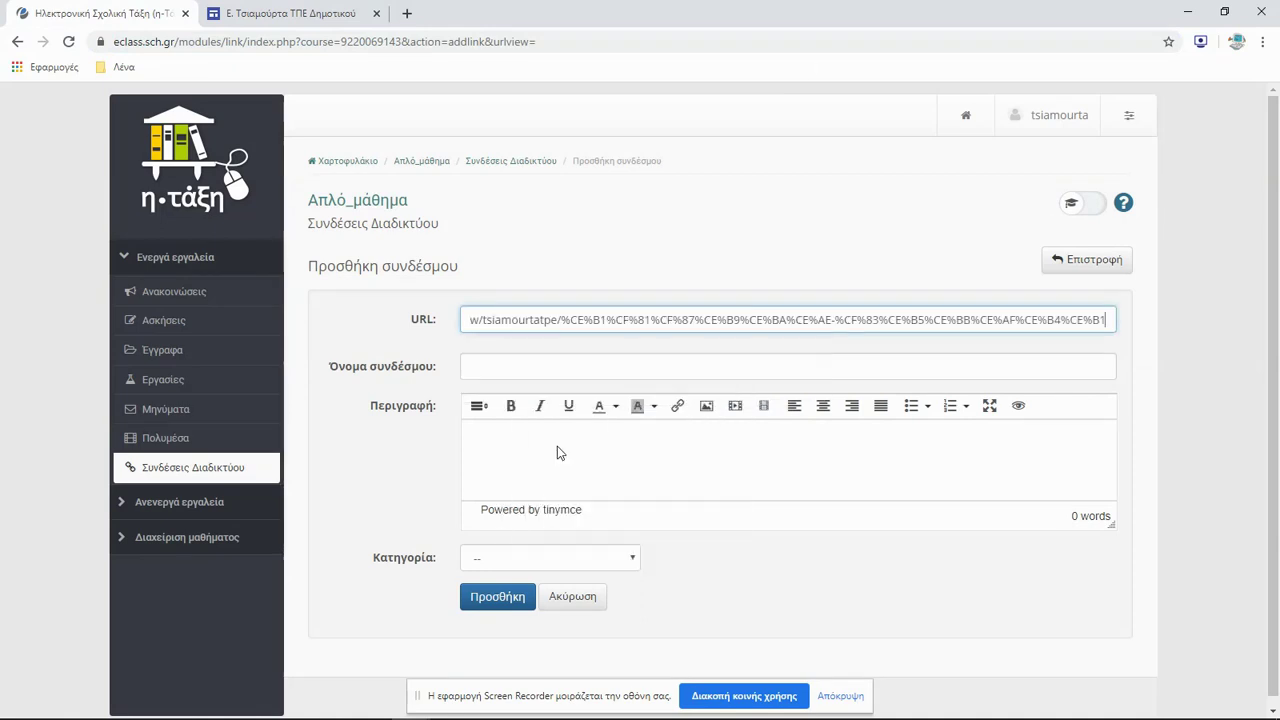
# Name the new web link ΤΠΕ, give it the description χφωψχωψχω and add it to the course.
pyautogui.click(523, 366)
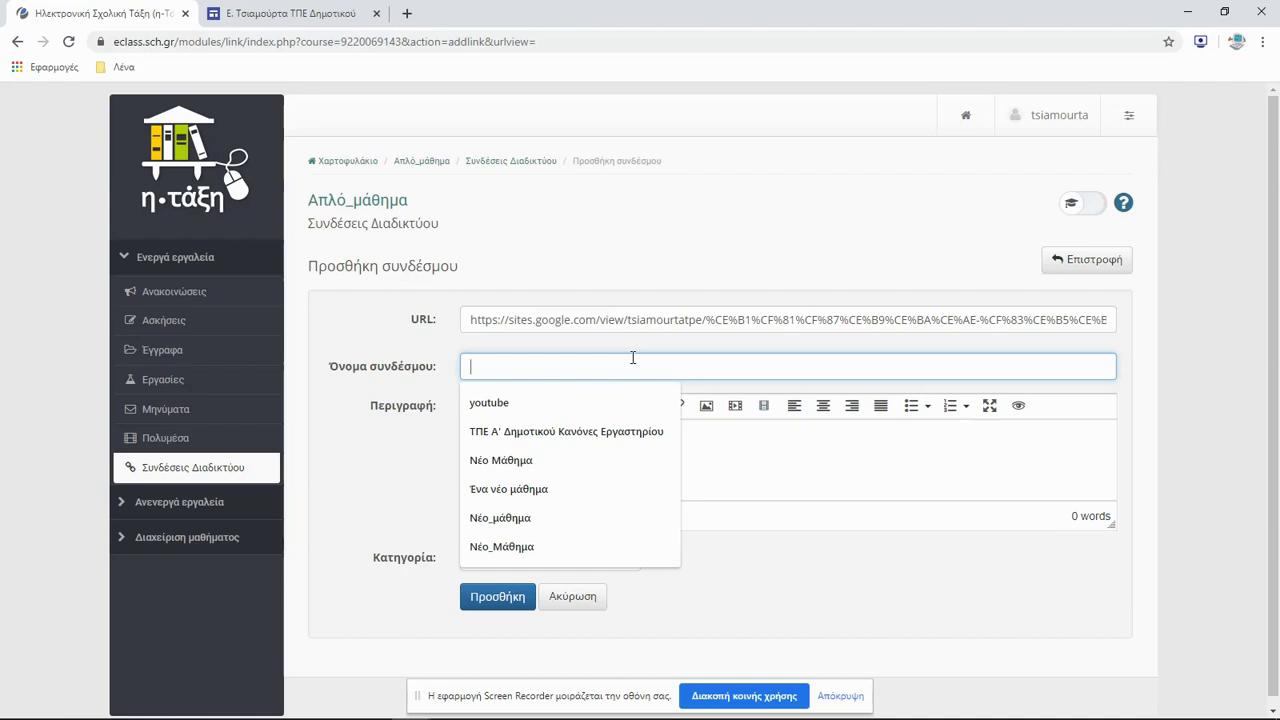
pyautogui.write('ΤΠΕ')
pyautogui.press('Tab')
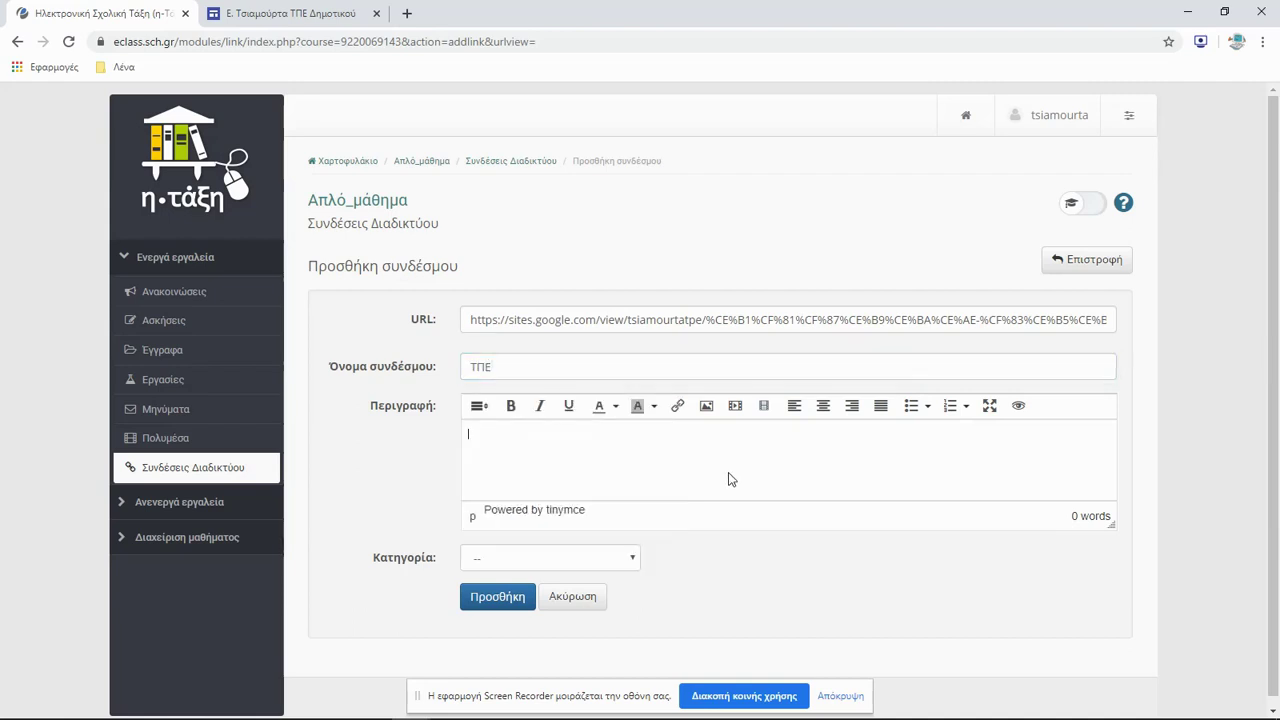
pyautogui.write('χφωψχωψχω')
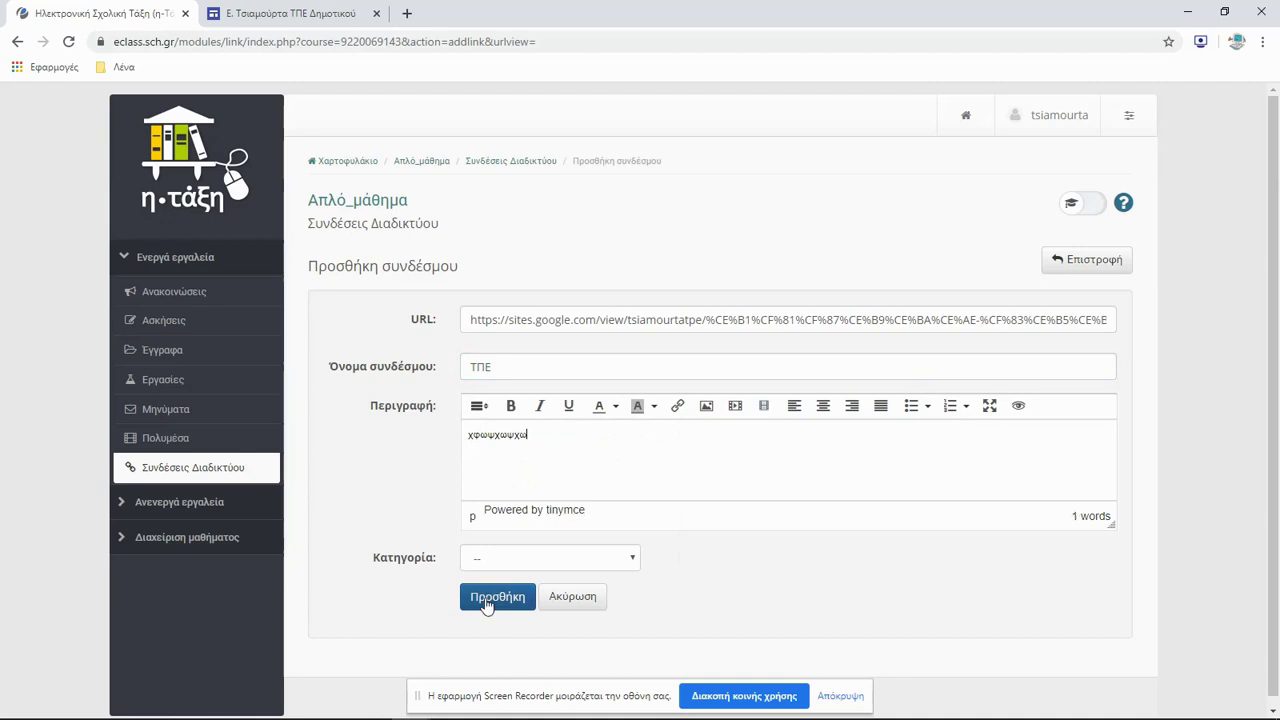
pyautogui.click(485, 605)
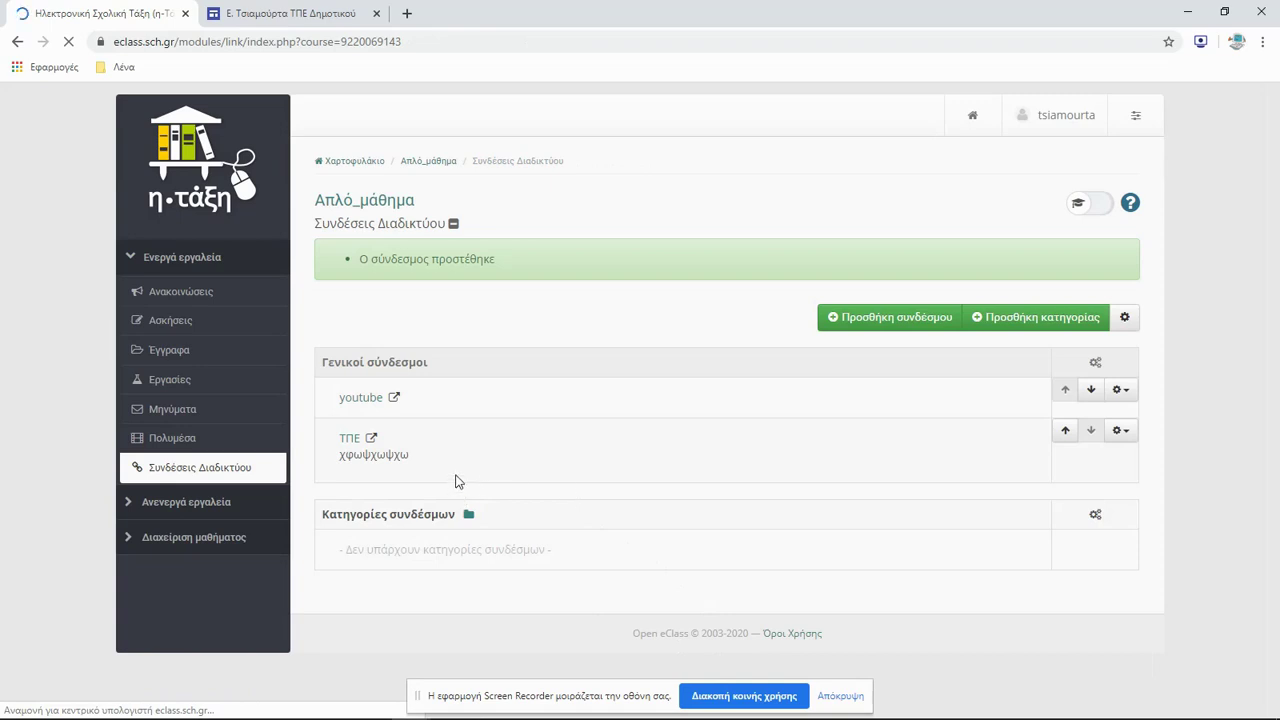
# Test the youtube and ΤΠΕ links by opening each one, and close the extra browser tabs.
pyautogui.click(387, 405)
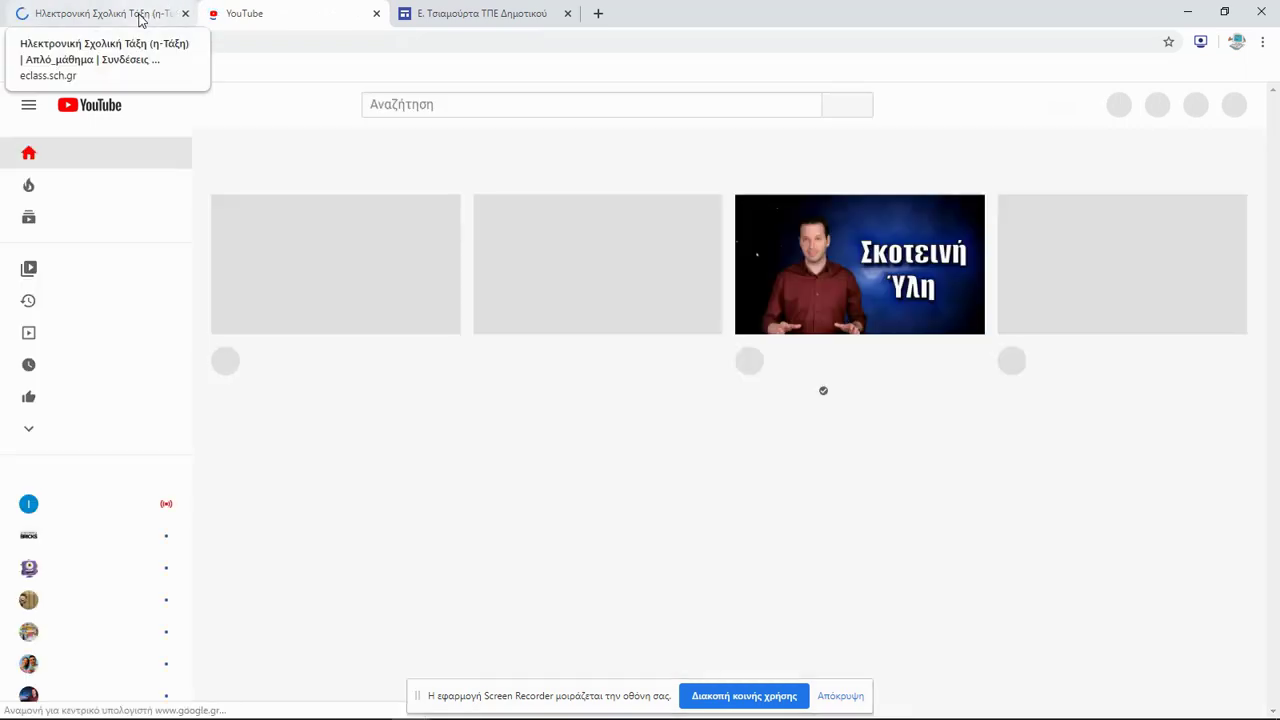
pyautogui.click(141, 18)
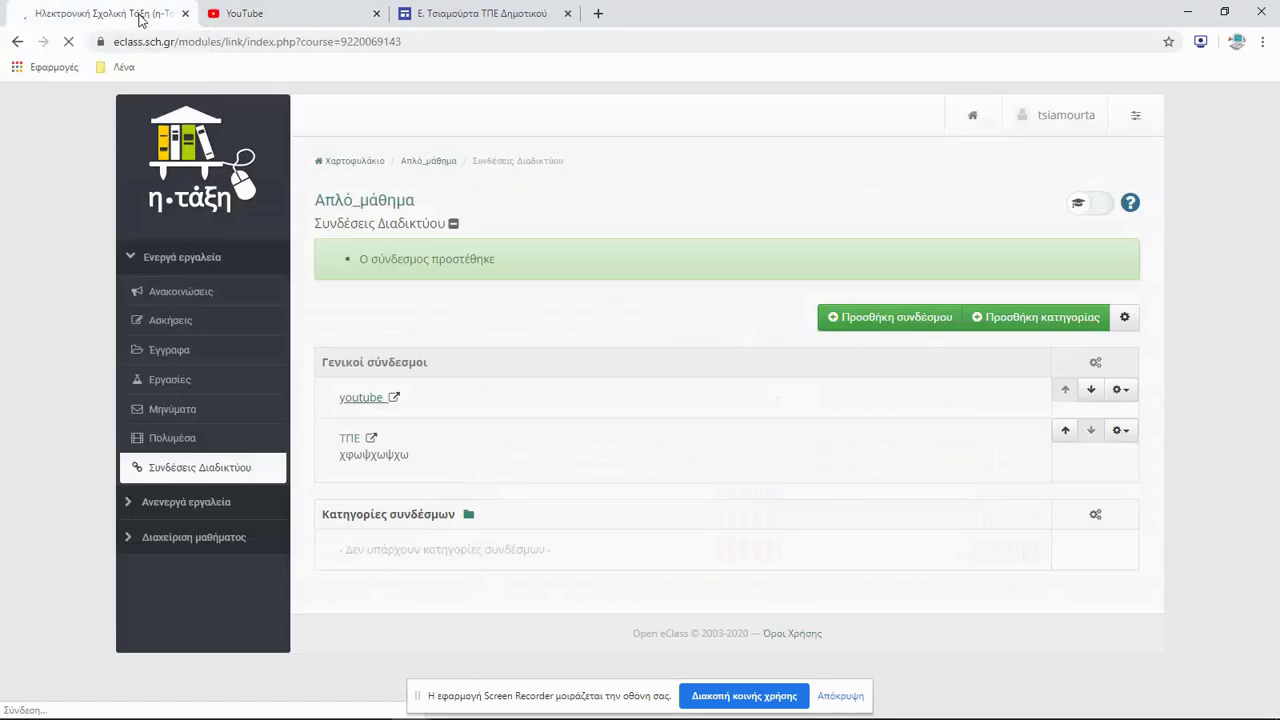
pyautogui.click(352, 444)
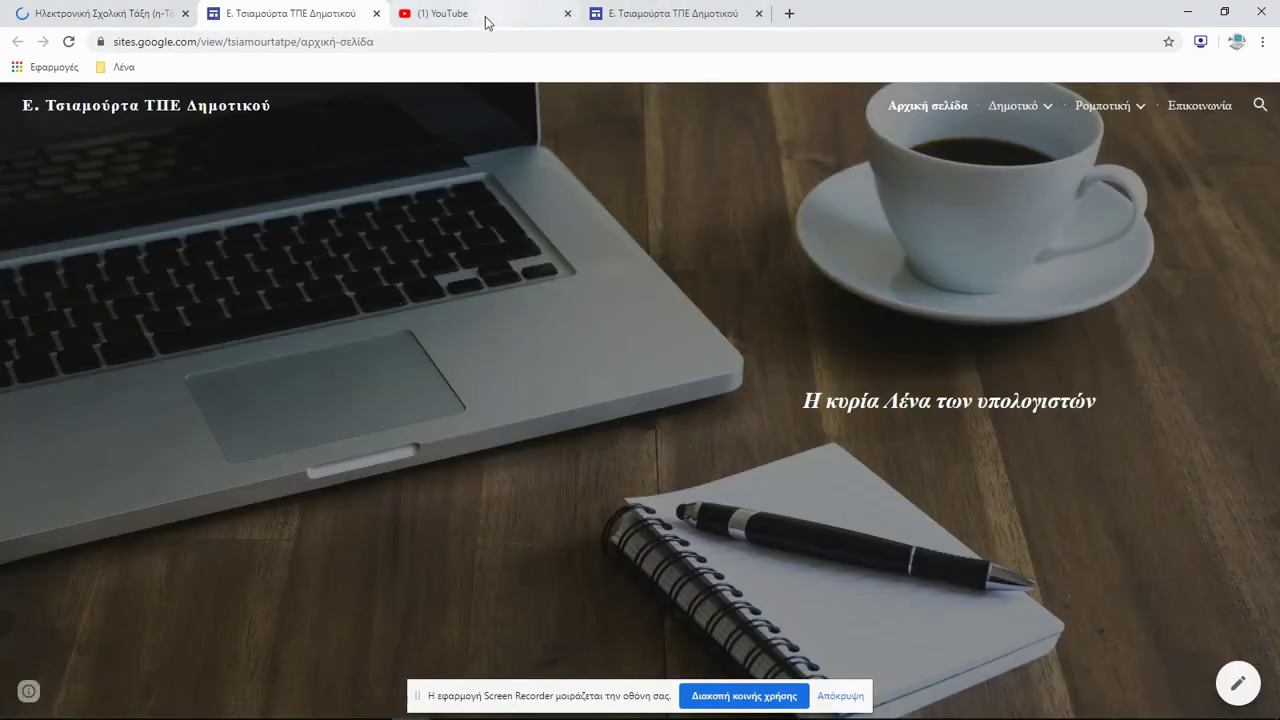
pyautogui.click(376, 14)
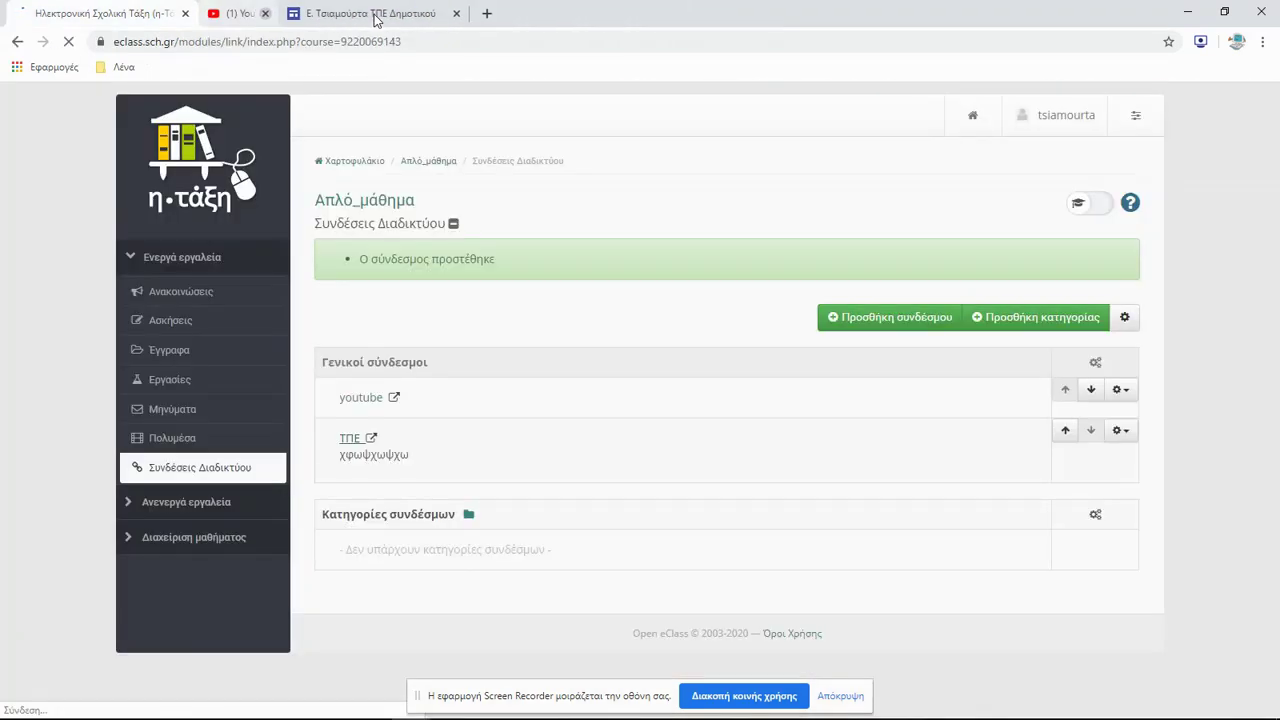
pyautogui.click(376, 14)
pyautogui.click(376, 14)
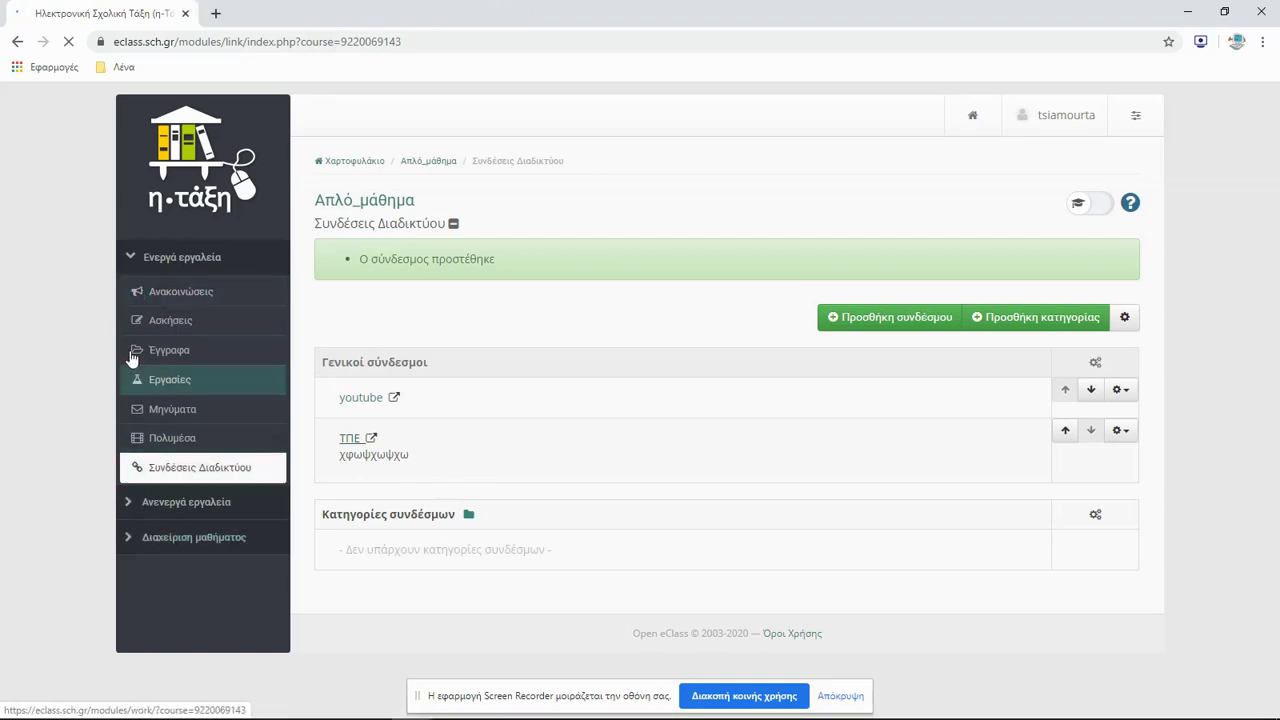
# Start a new assignment (Εργασία) in the course and title it Εργασία_1.
pyautogui.click(128, 261)
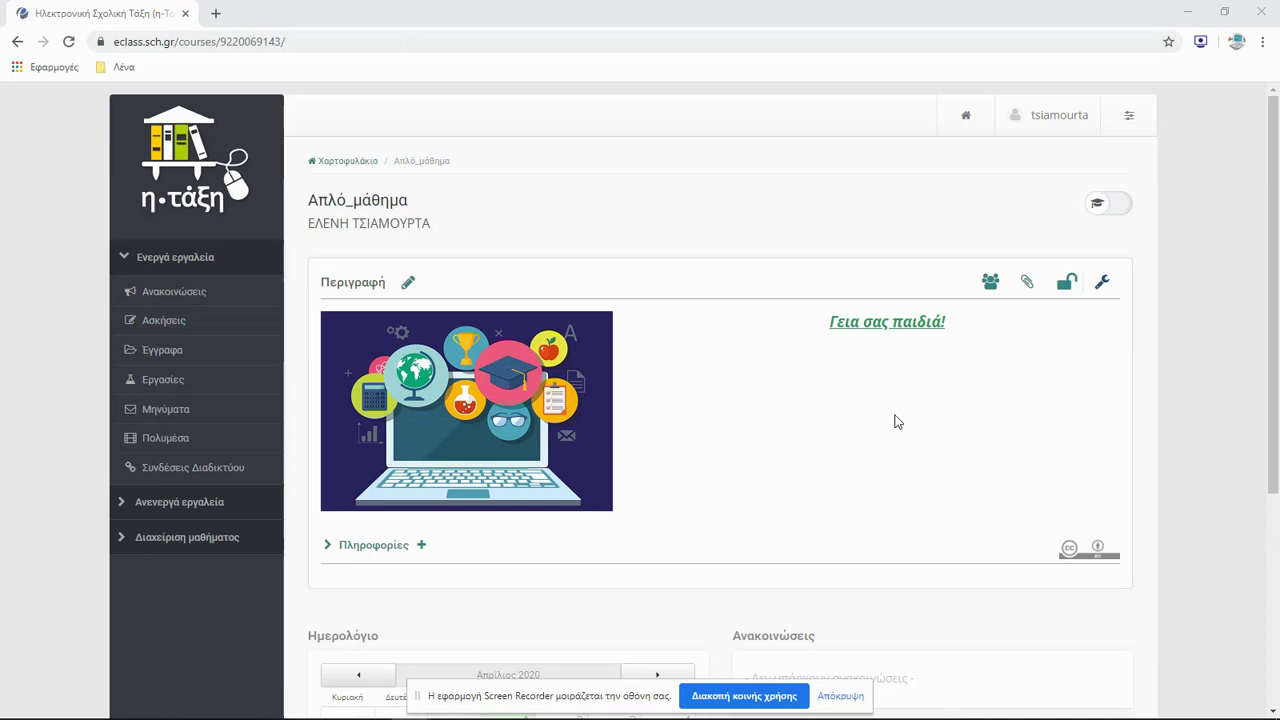
pyautogui.click(200, 387)
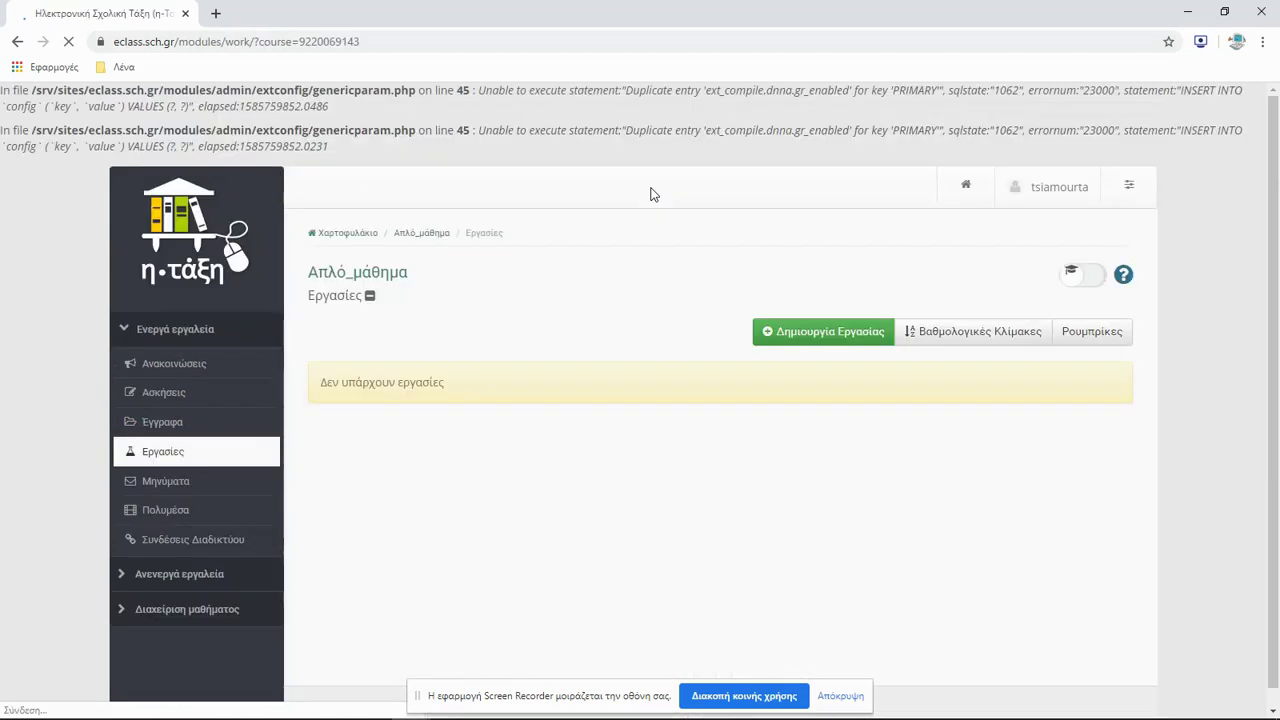
pyautogui.click(824, 331)
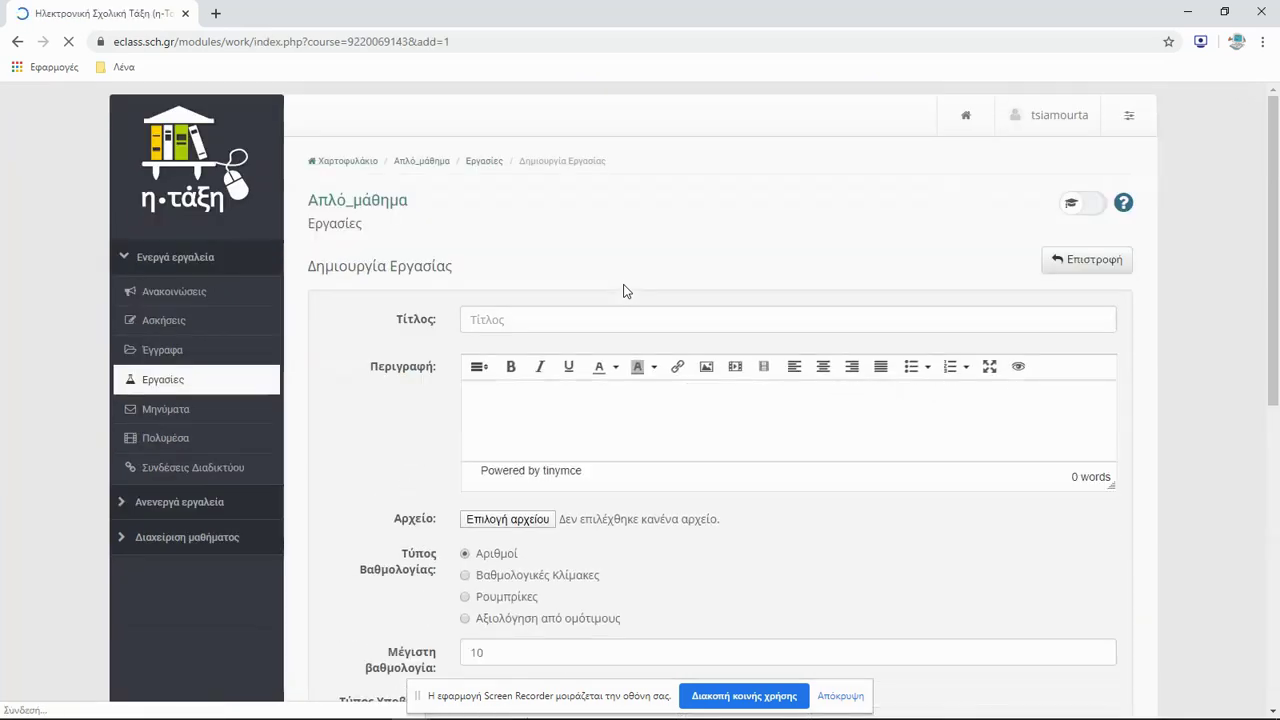
pyautogui.scroll(-3, 636, 360)
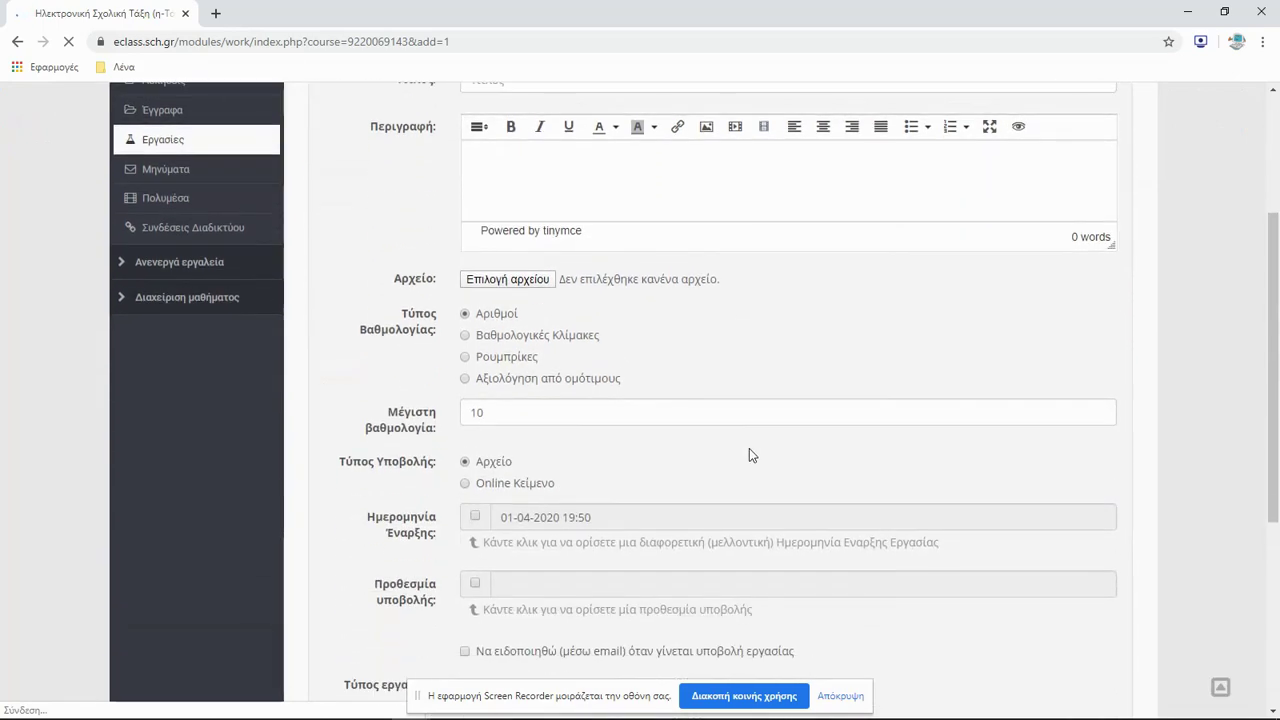
pyautogui.scroll(3, 749, 452)
pyautogui.click(522, 318)
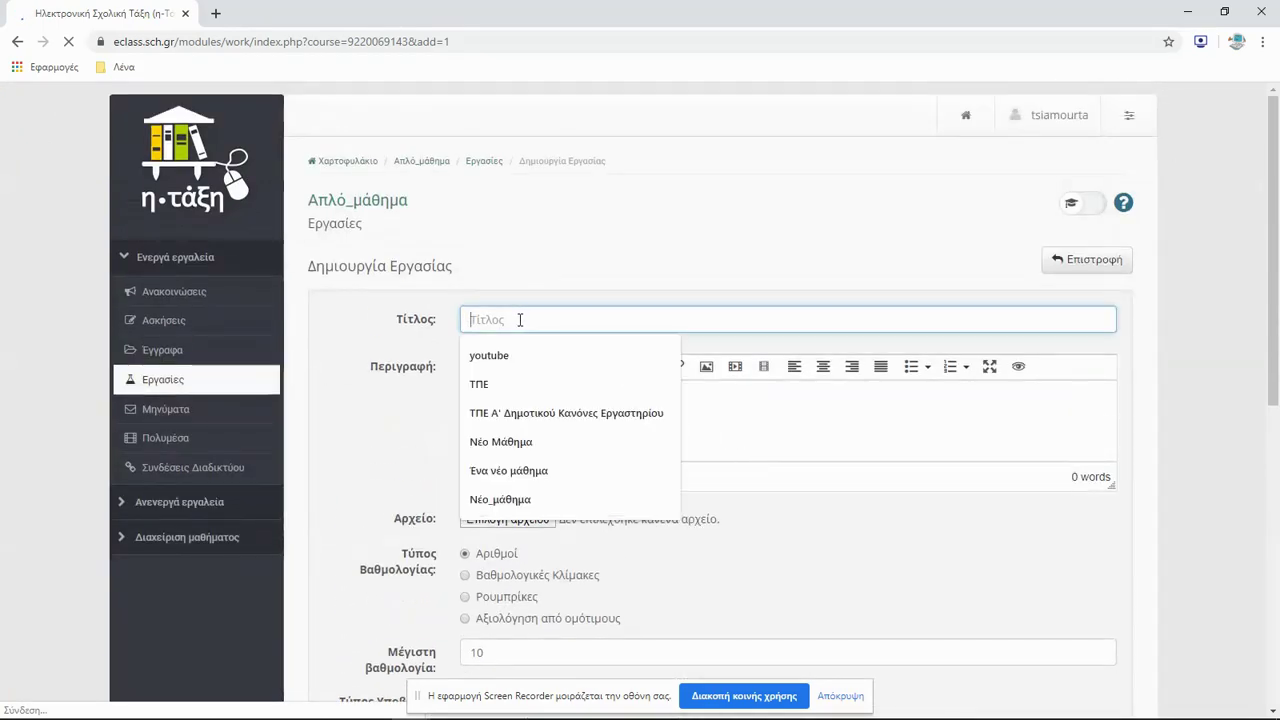
pyautogui.write('Ερ')
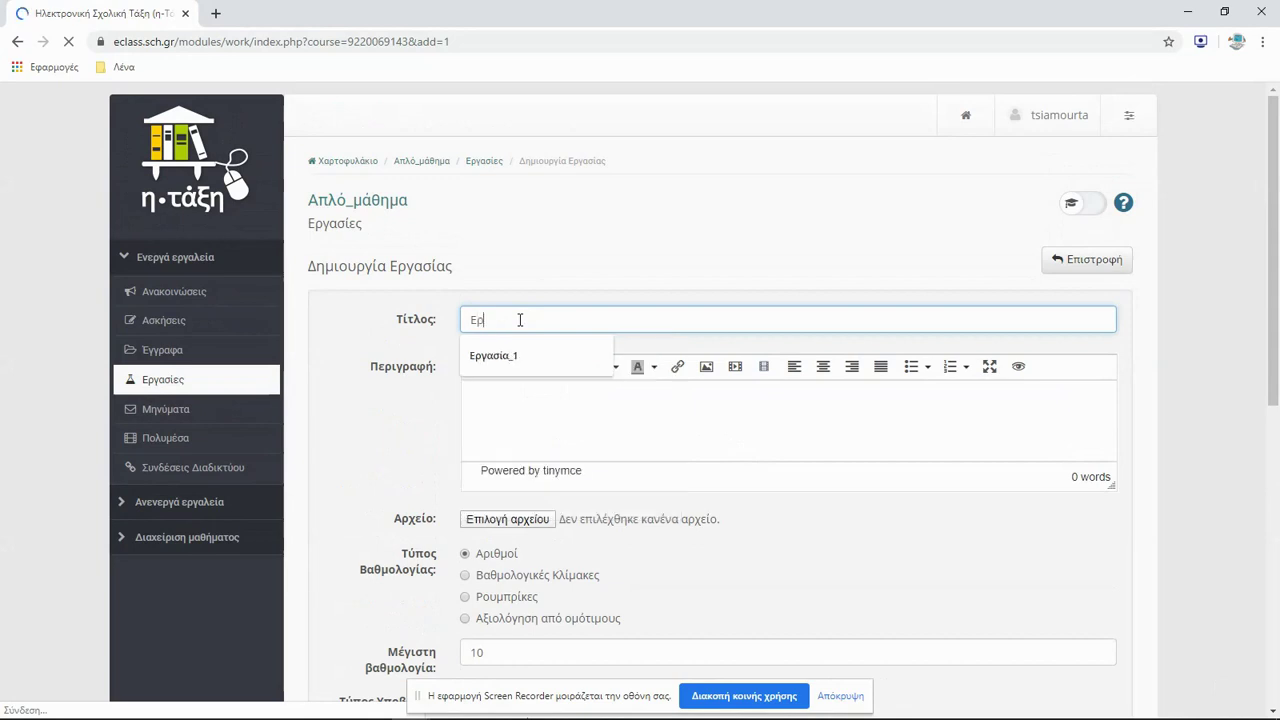
pyautogui.click(496, 358)
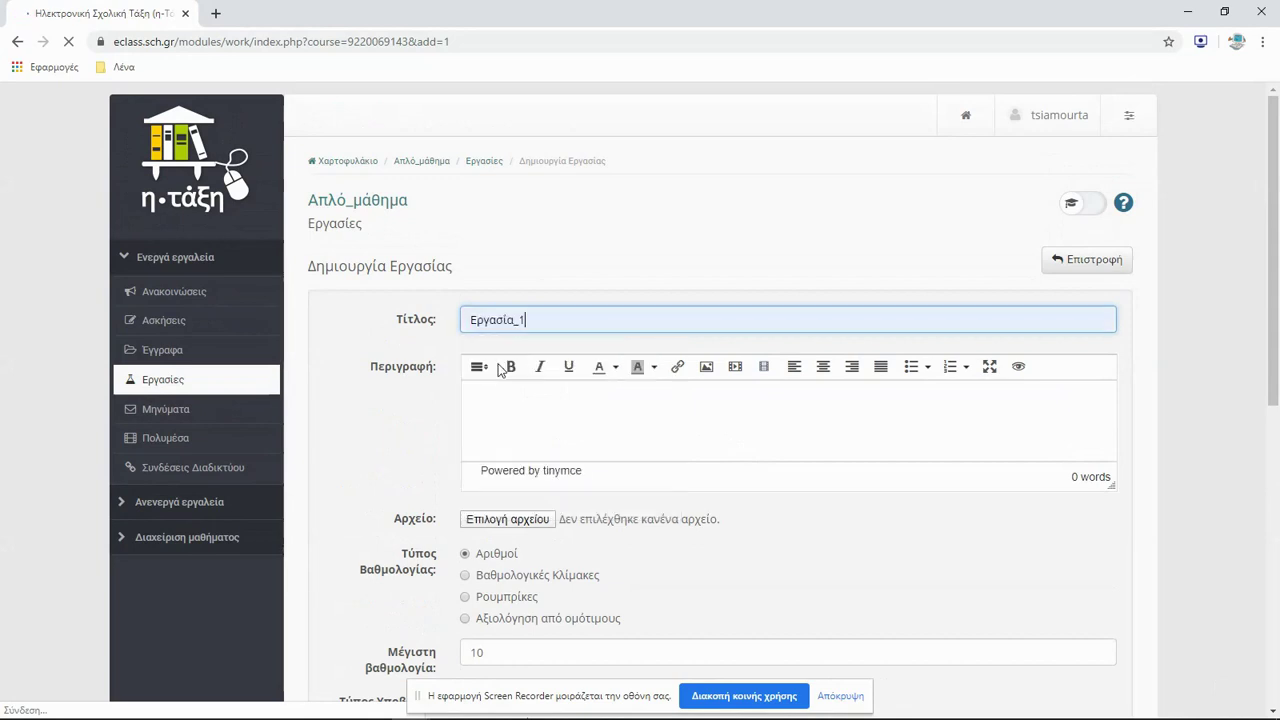
# Write "Περιέγραψε το δωμάτιό σου!" as the description of the assignment.
pyautogui.click(536, 424)
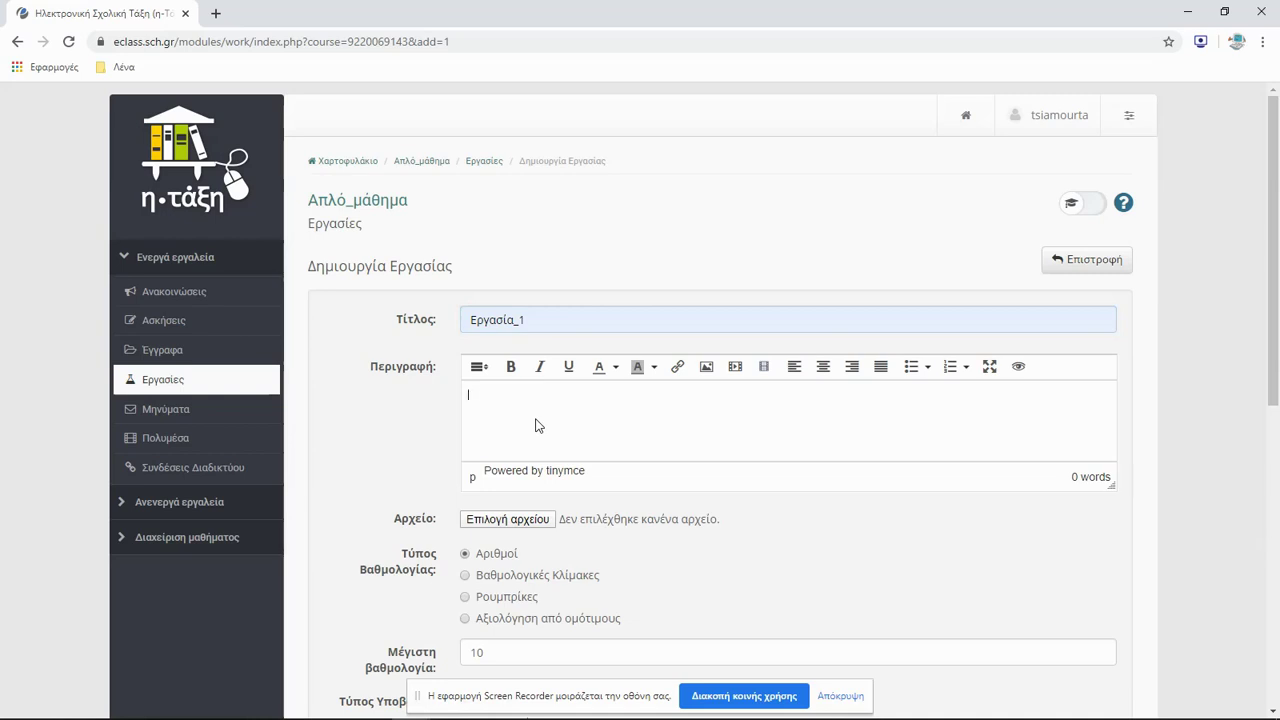
pyautogui.write('πε')
pyautogui.write('σα')
# Format the assignment's description text as 14pt, centred, bold, italic and blue.
pyautogui.tripleClick(520, 395)
pyautogui.click(488, 374)
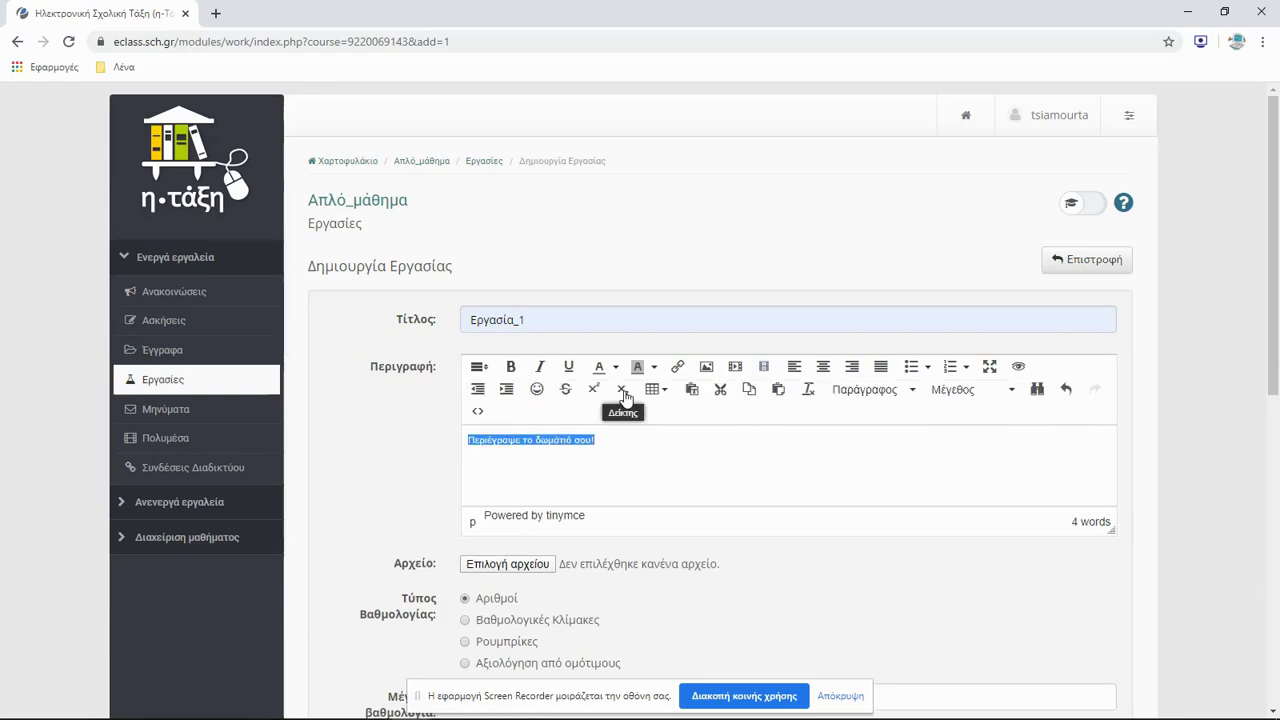
pyautogui.click(985, 393)
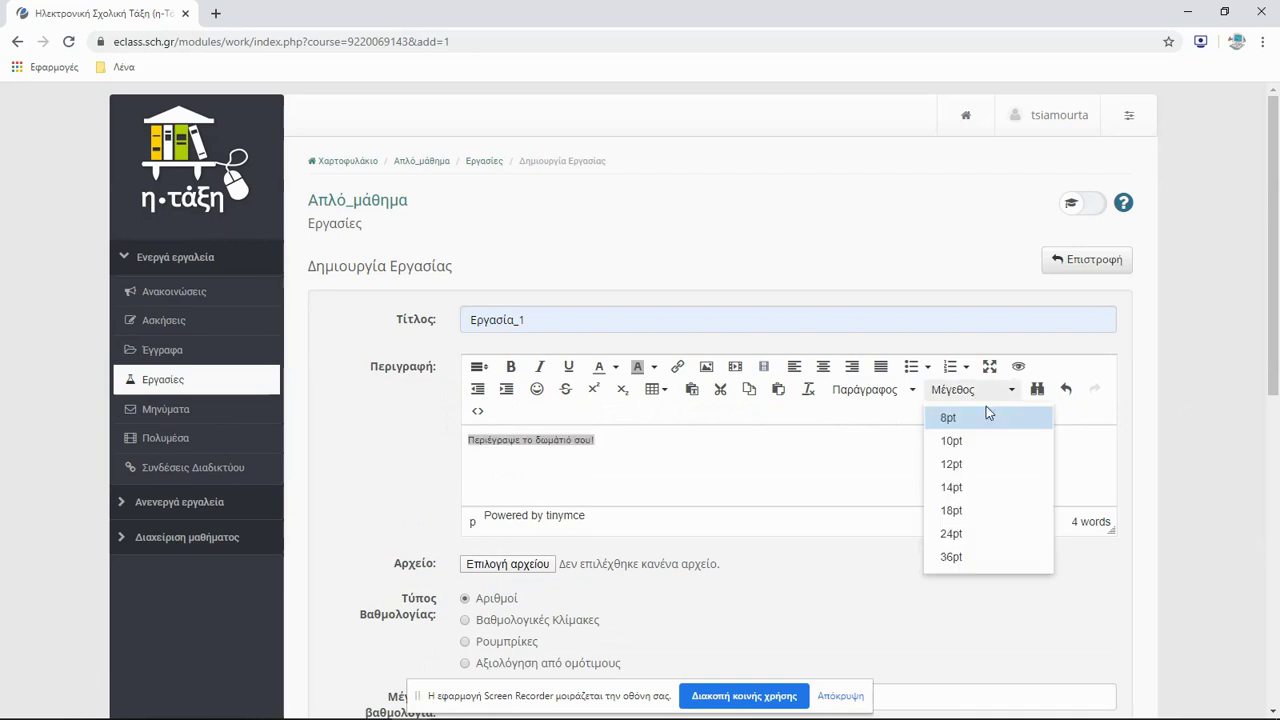
pyautogui.click(971, 487)
pyautogui.click(822, 367)
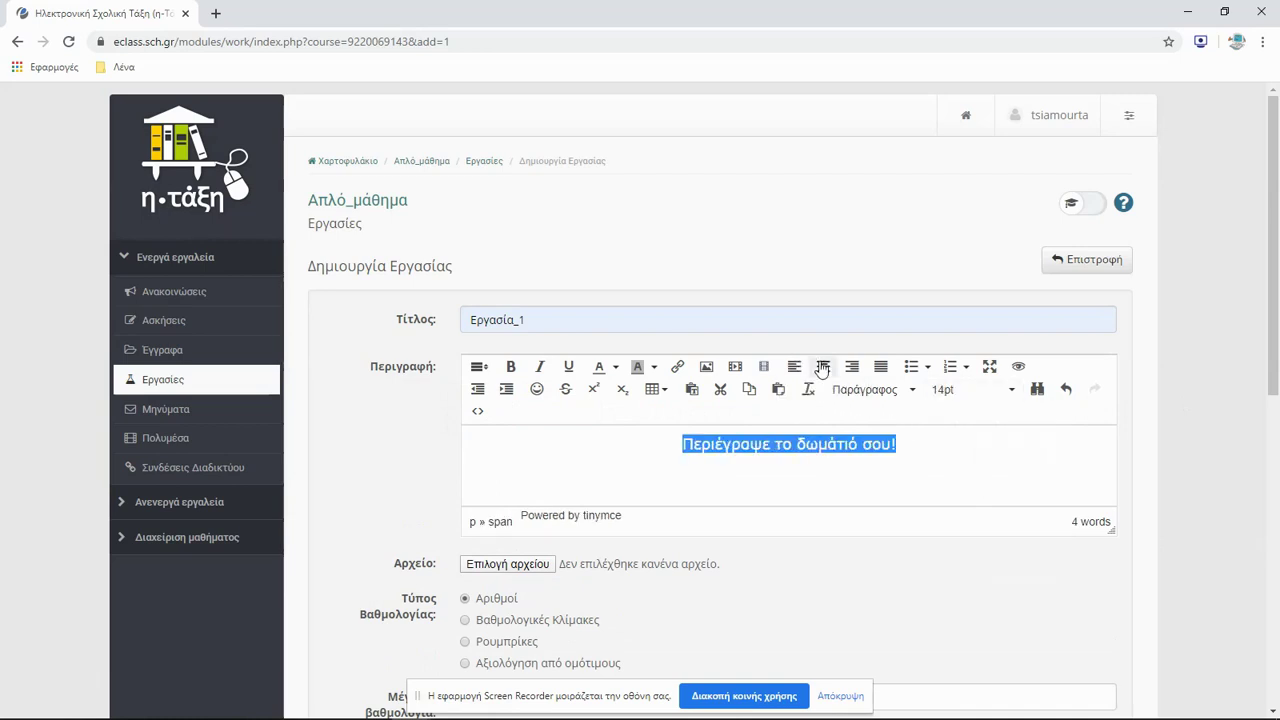
pyautogui.click(514, 369)
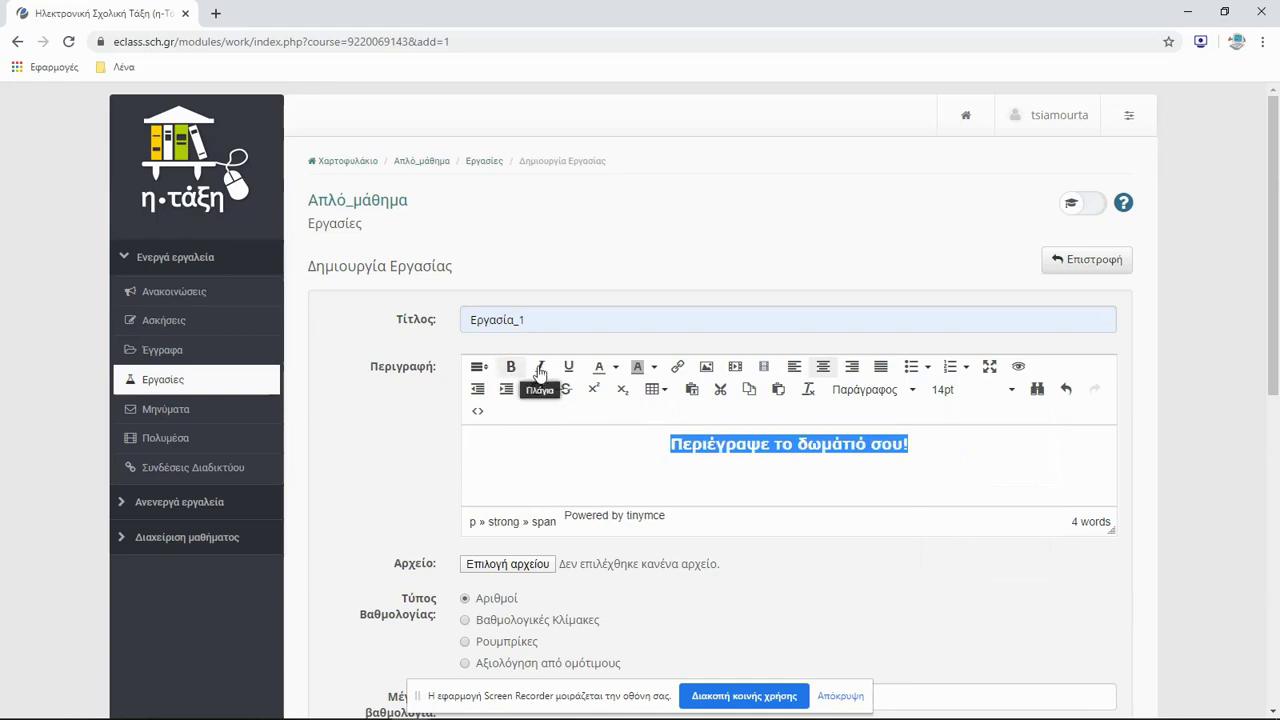
pyautogui.click(540, 367)
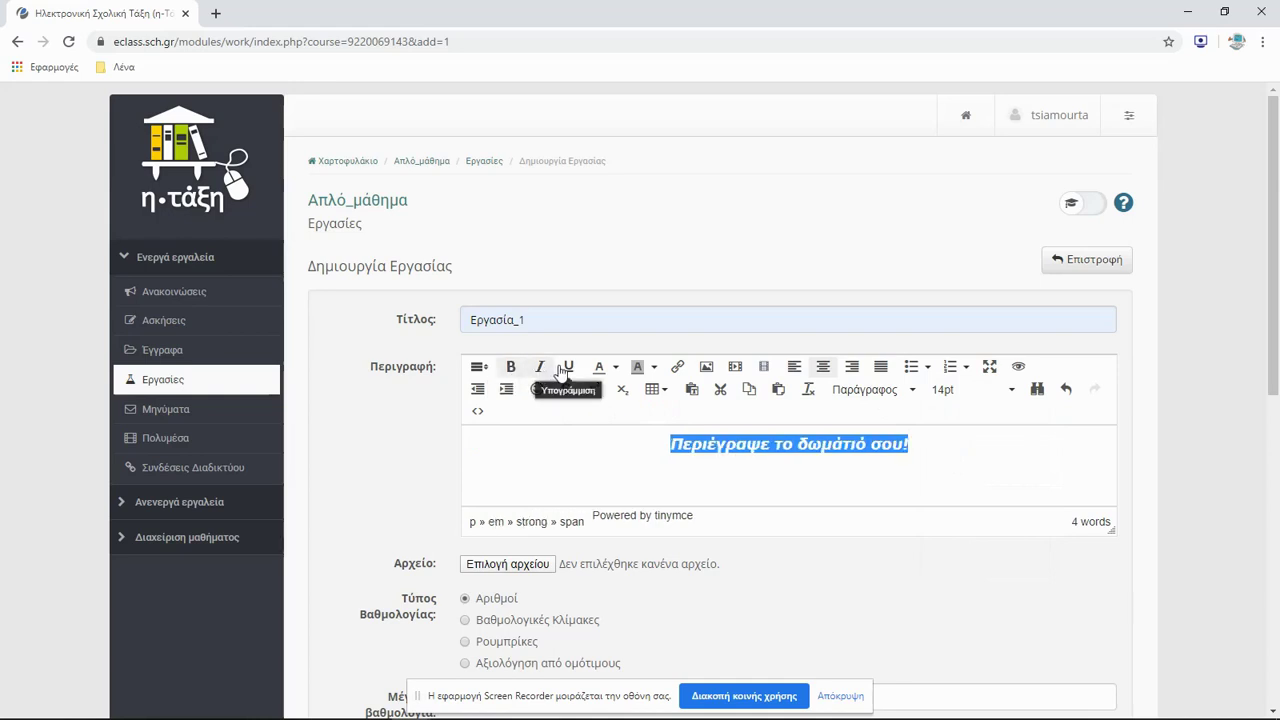
pyautogui.click(615, 367)
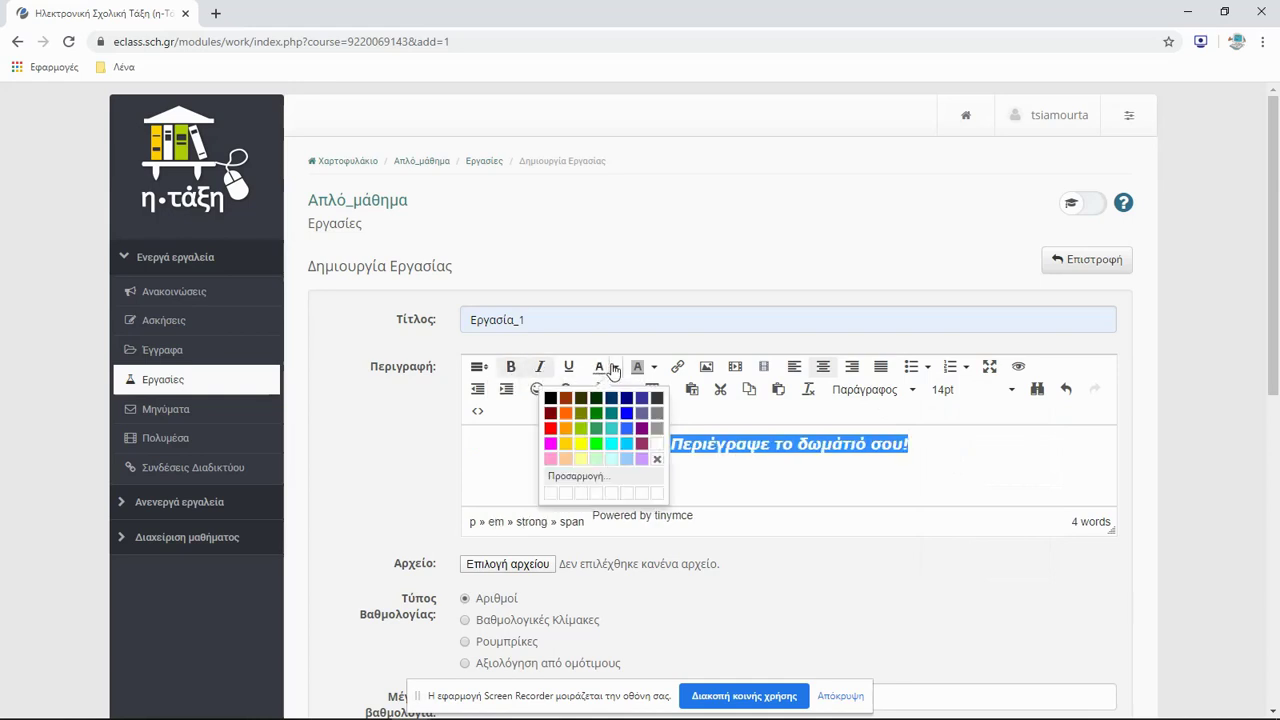
pyautogui.click(624, 414)
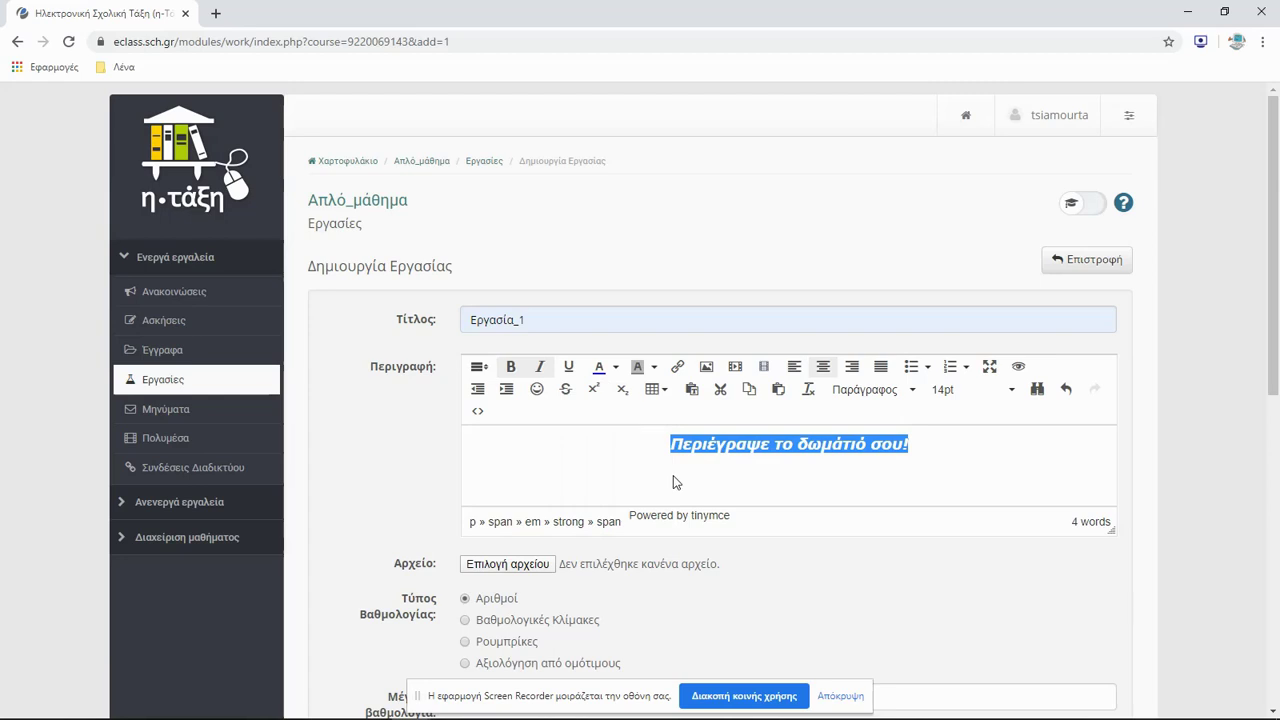
# Insert the smiley with sunglasses at the end of the description text.
pyautogui.click(918, 443)
pyautogui.click(537, 389)
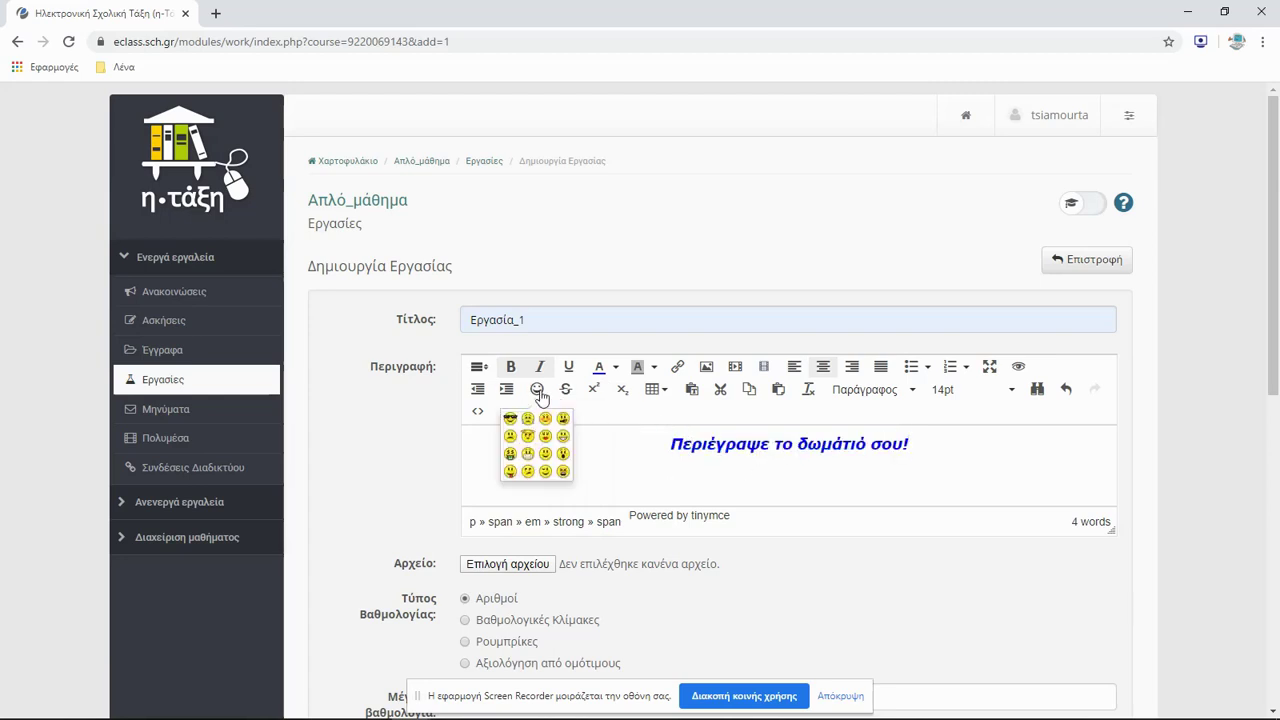
pyautogui.click(517, 428)
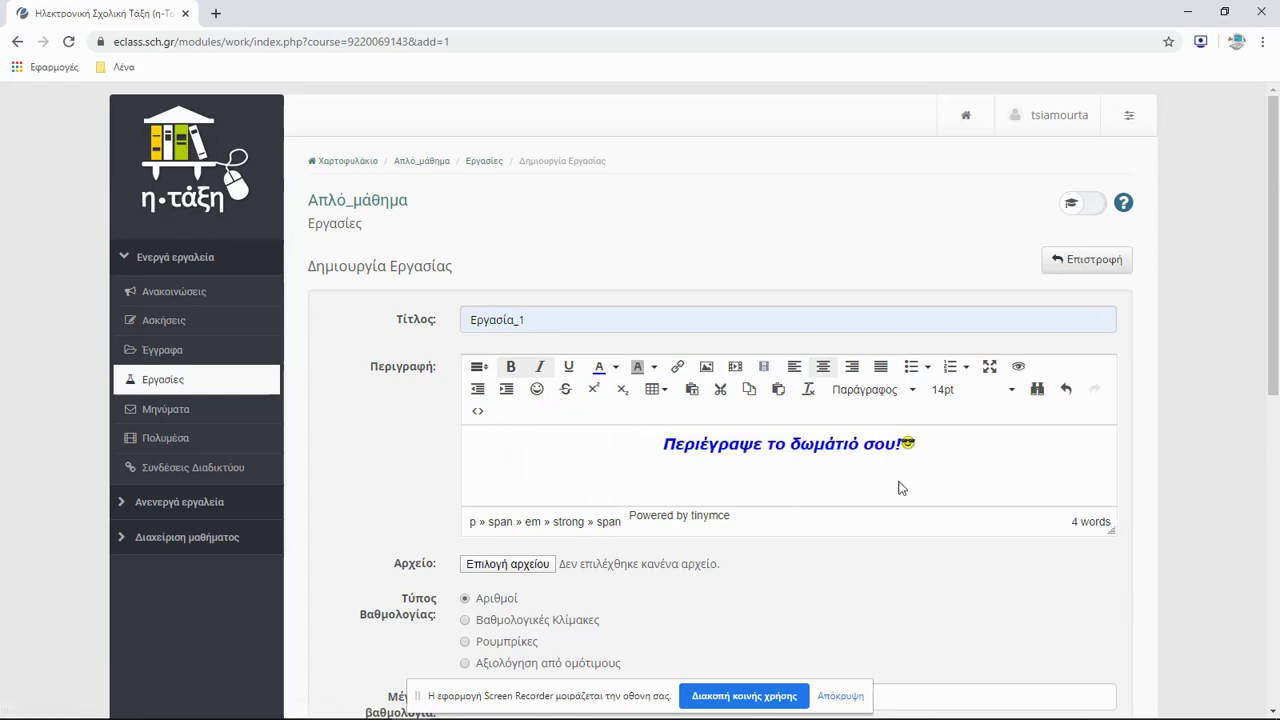
# Review the remaining assignment options, keep the default grading, submission and recipient settings, and save the assignment.
pyautogui.scroll(-2, 700, 620)
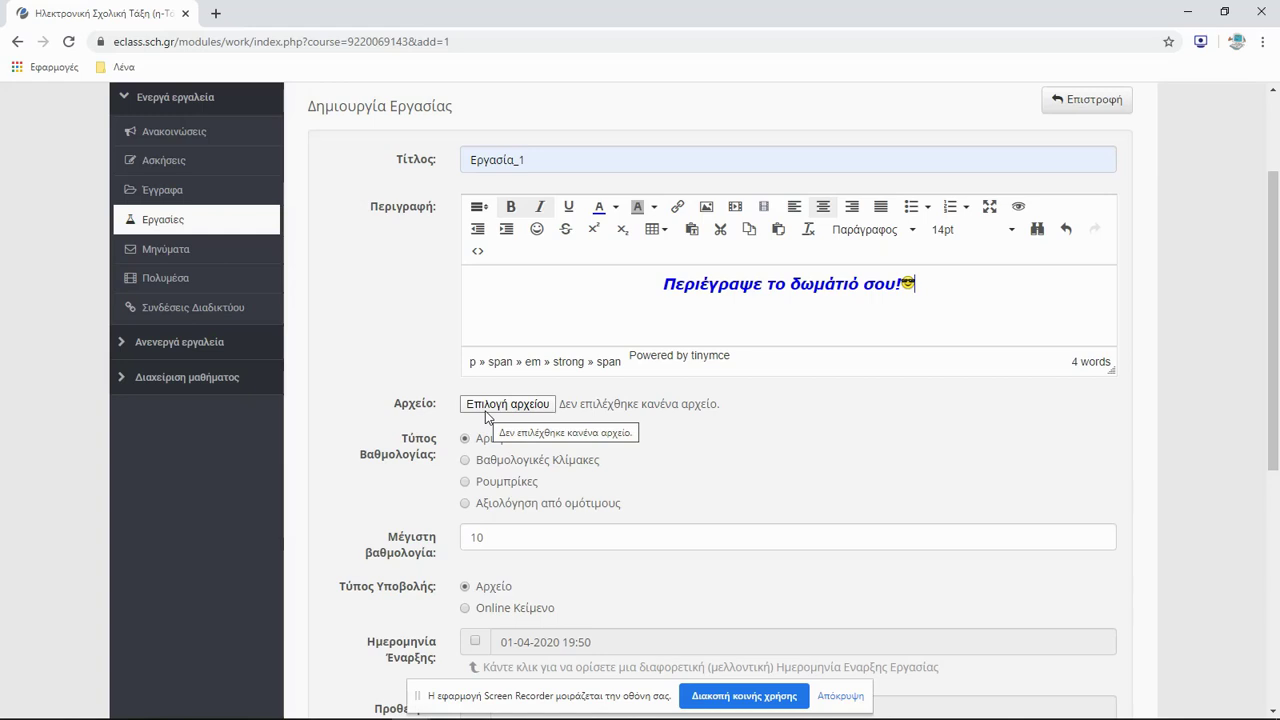
pyautogui.scroll(-1, 680, 506)
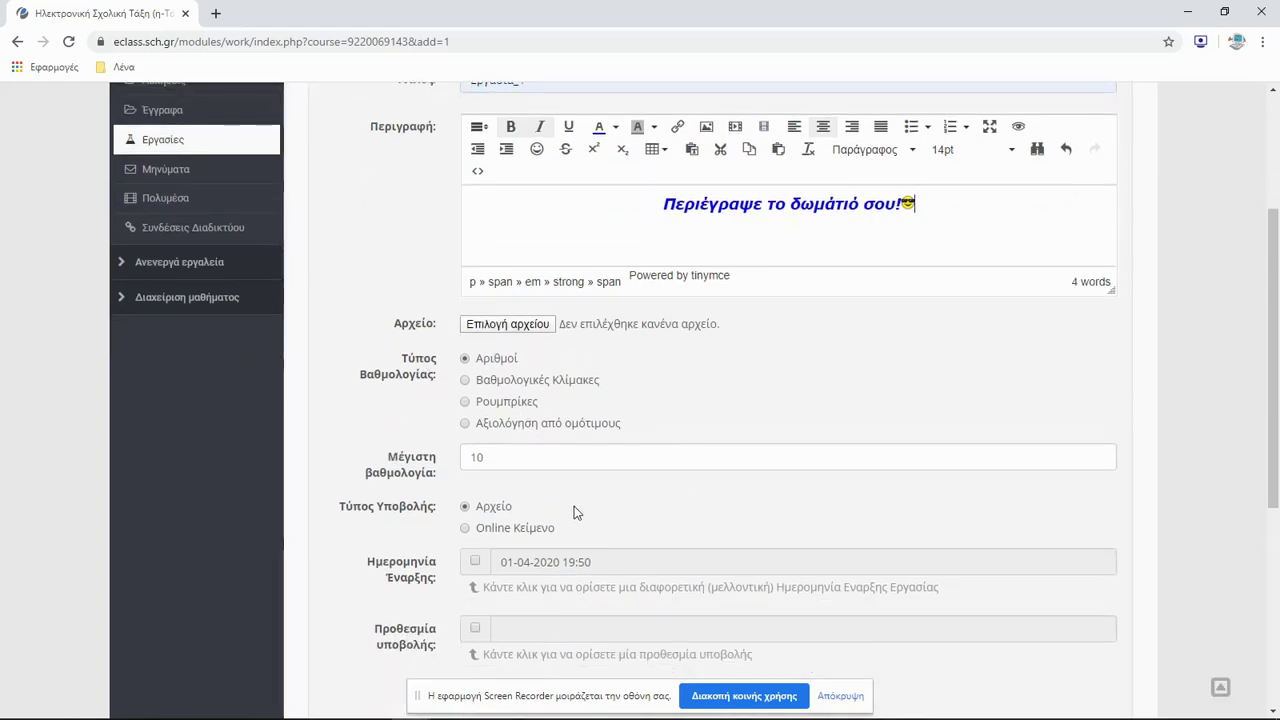
pyautogui.scroll(-1, 580, 505)
pyautogui.scroll(-2, 575, 506)
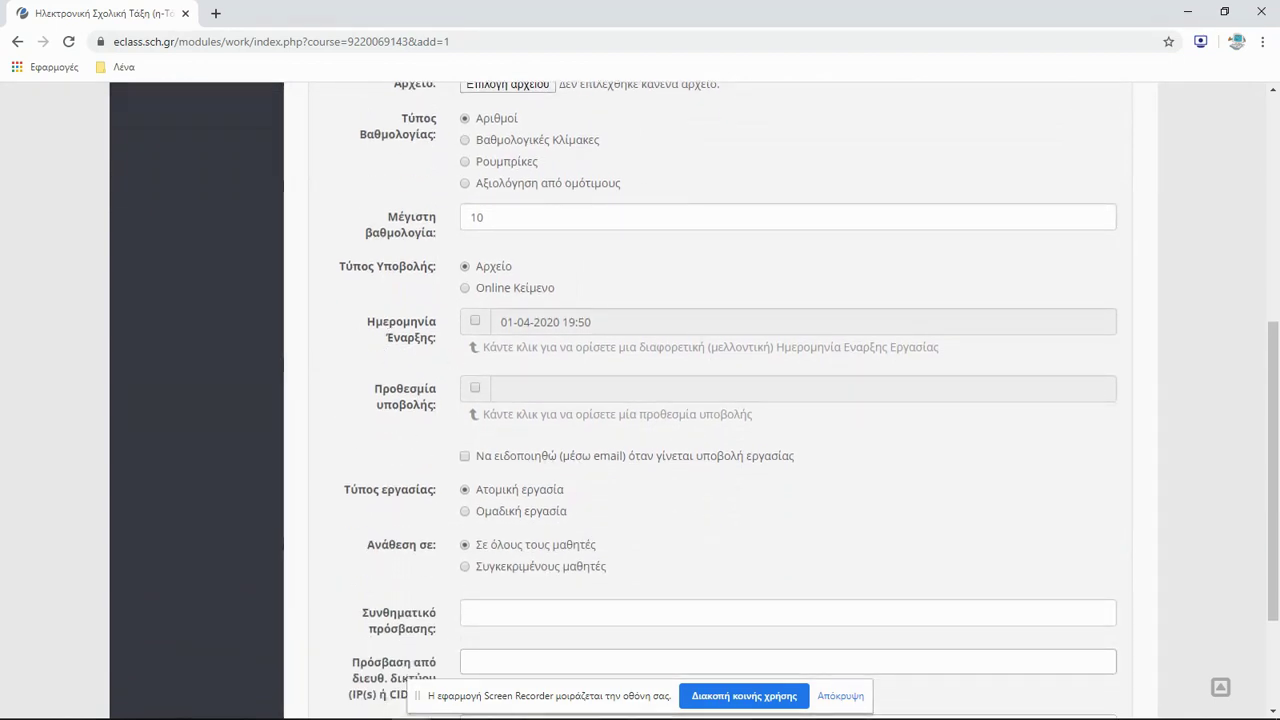
pyautogui.scroll(-1, 623, 491)
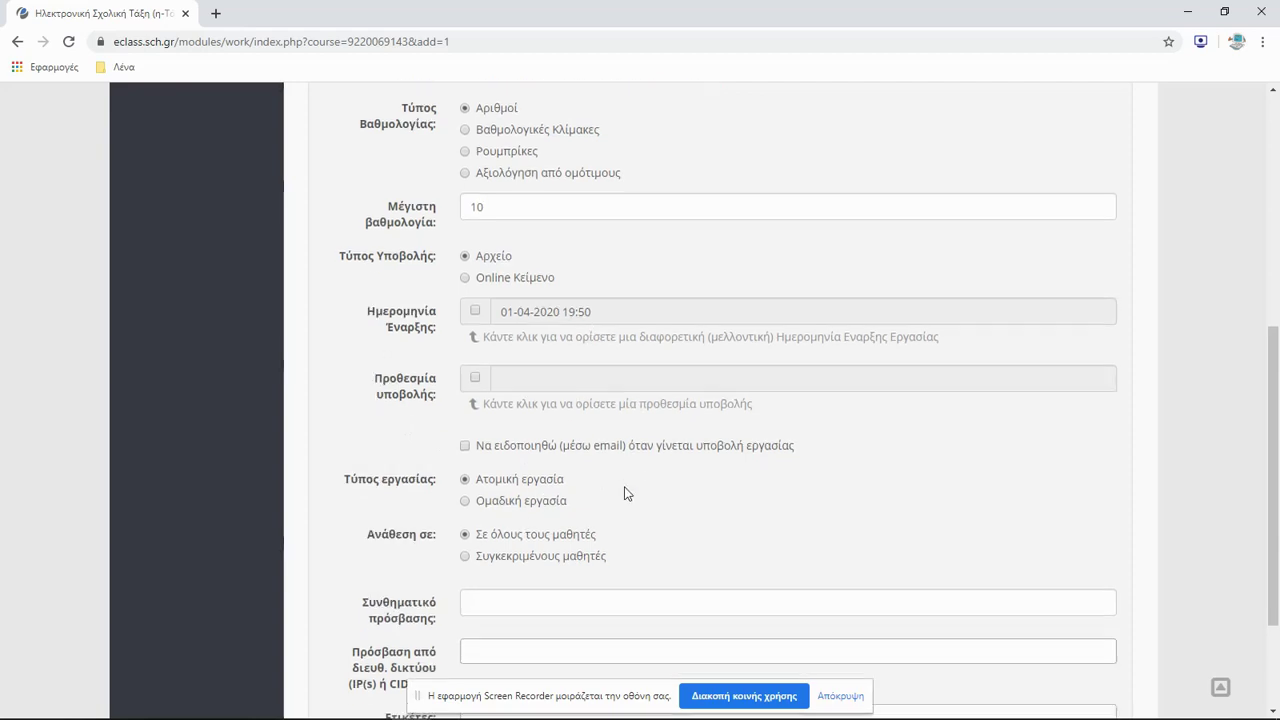
pyautogui.scroll(-1, 570, 455)
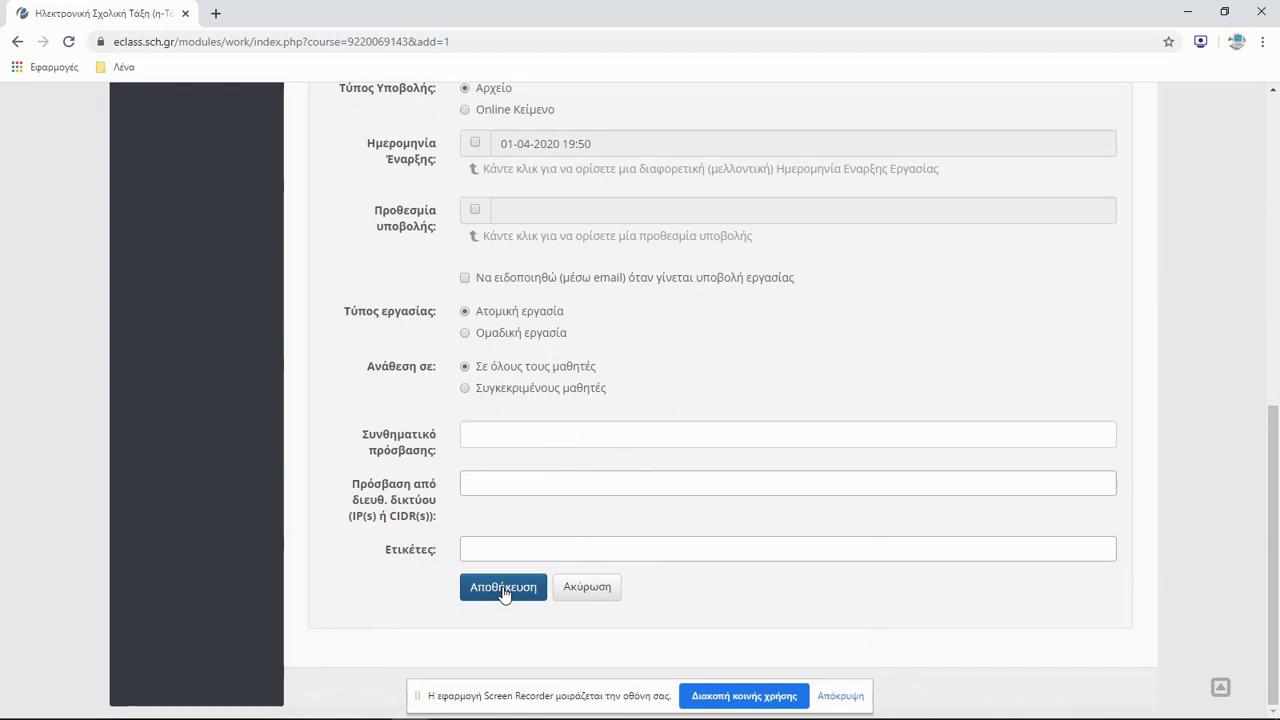
pyautogui.click(503, 591)
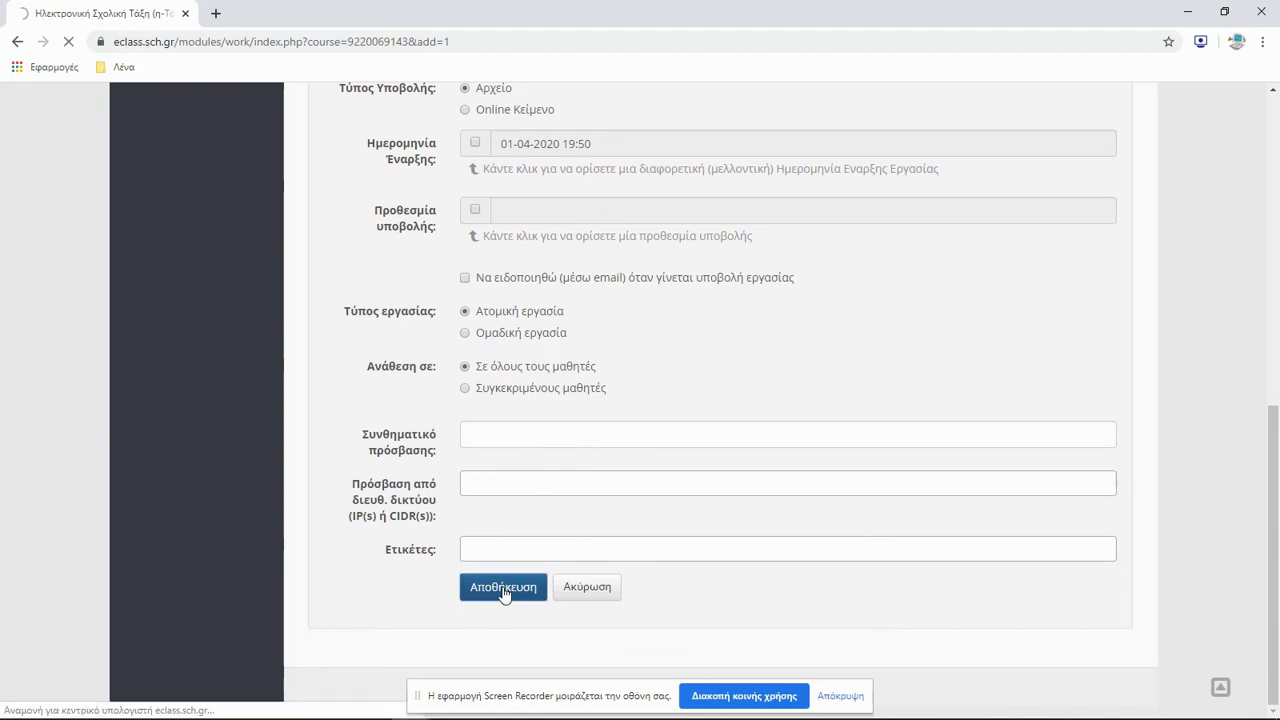
pyautogui.click(580, 591)
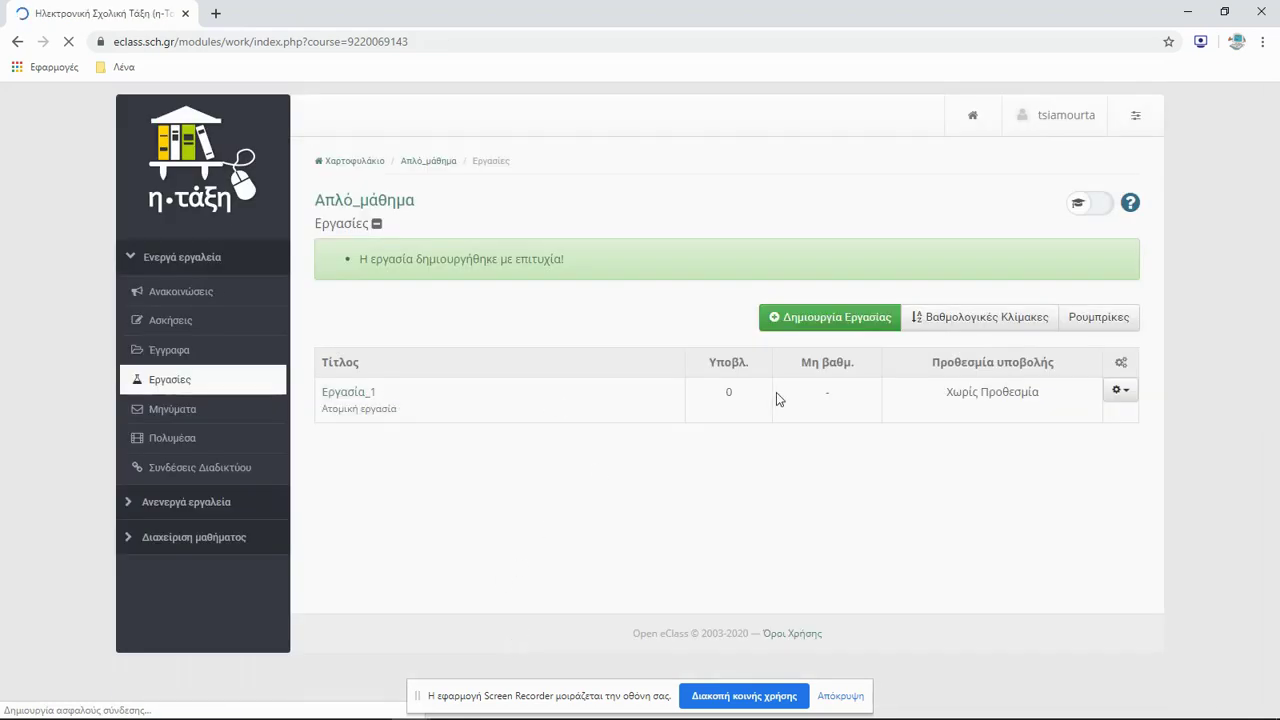
# Edit the assignment Εργασία_1, set its submission type to Online Κείμενο and save it.
pyautogui.click(1121, 392)
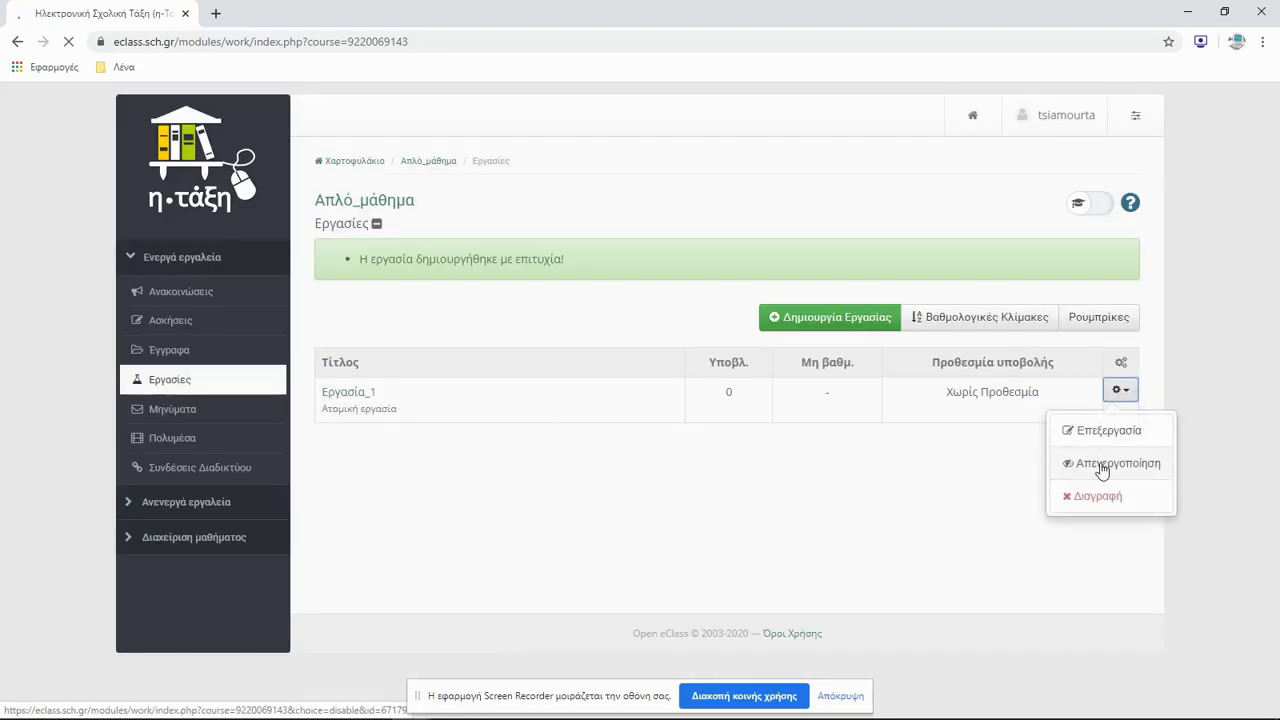
pyautogui.click(1107, 434)
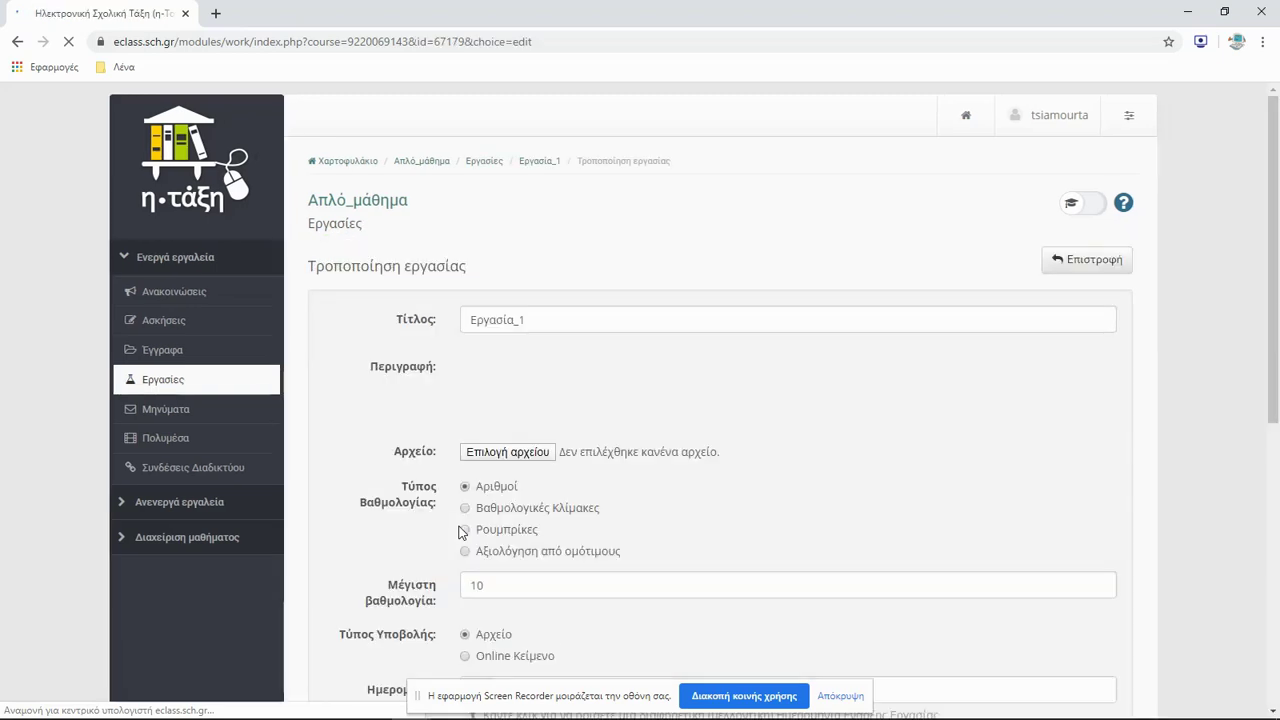
pyautogui.scroll(-2, 452, 550)
pyautogui.scroll(-2, 448, 570)
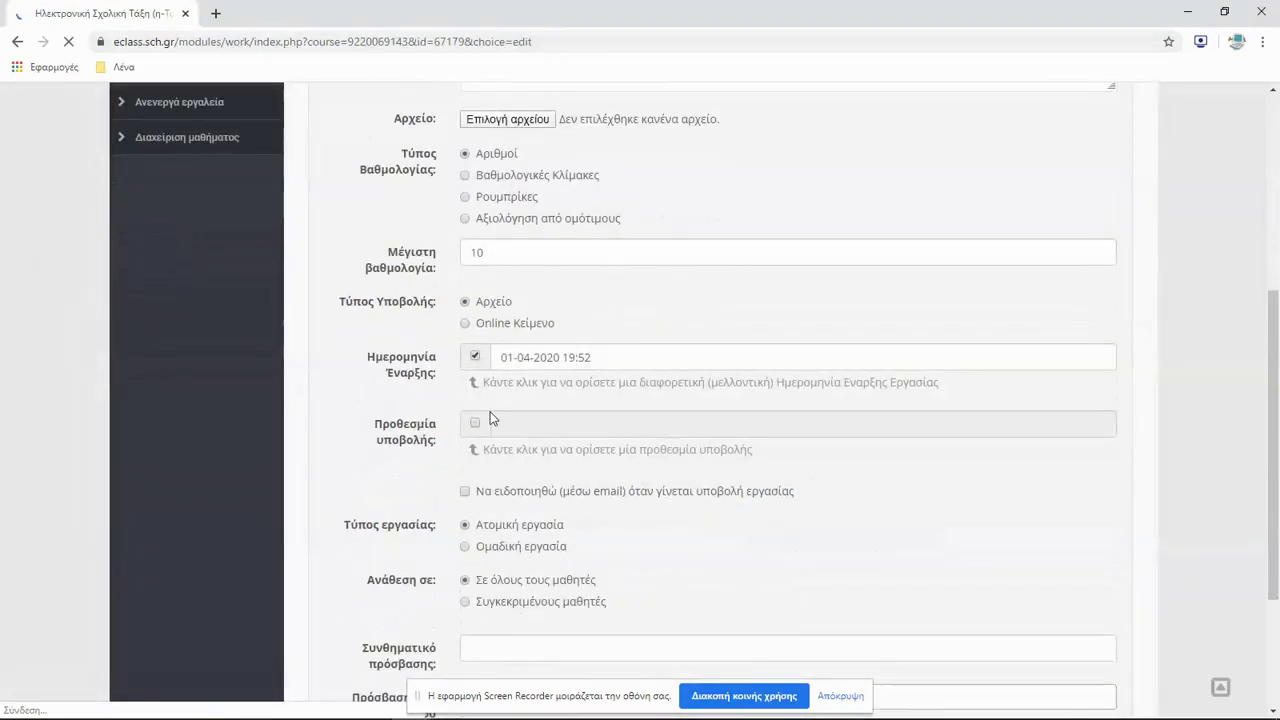
pyautogui.click(464, 324)
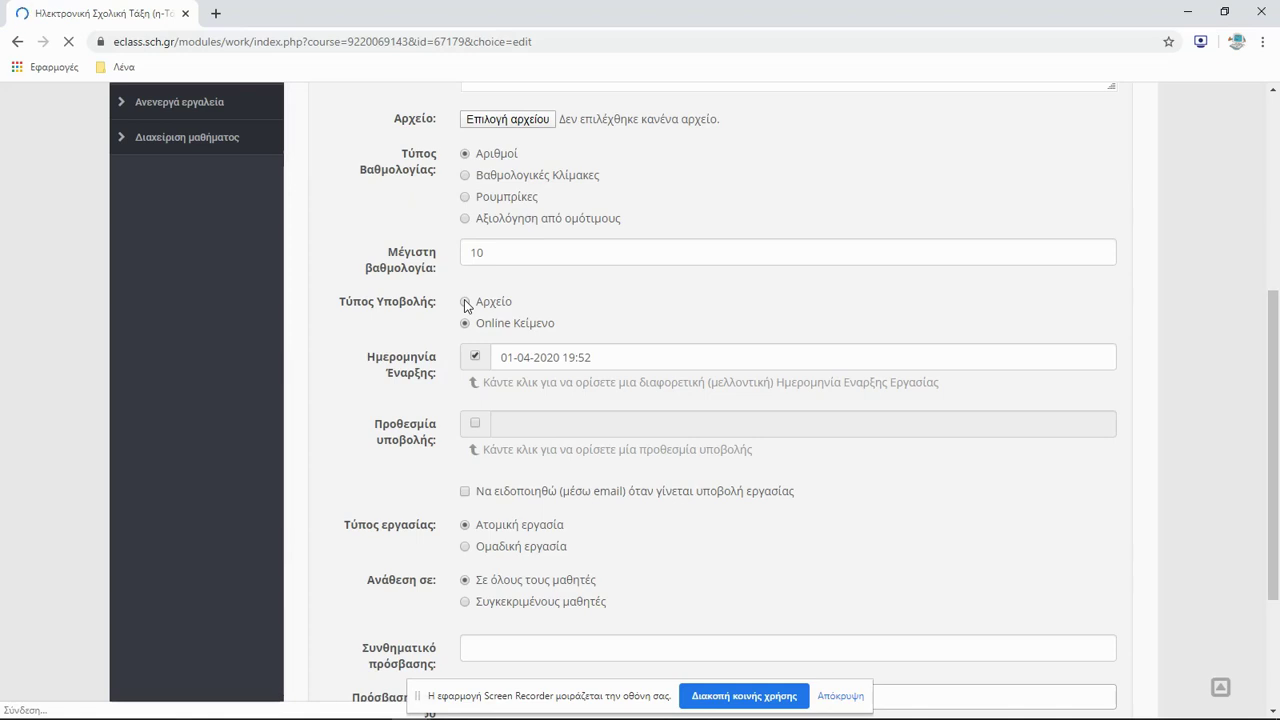
pyautogui.scroll(-2, 600, 520)
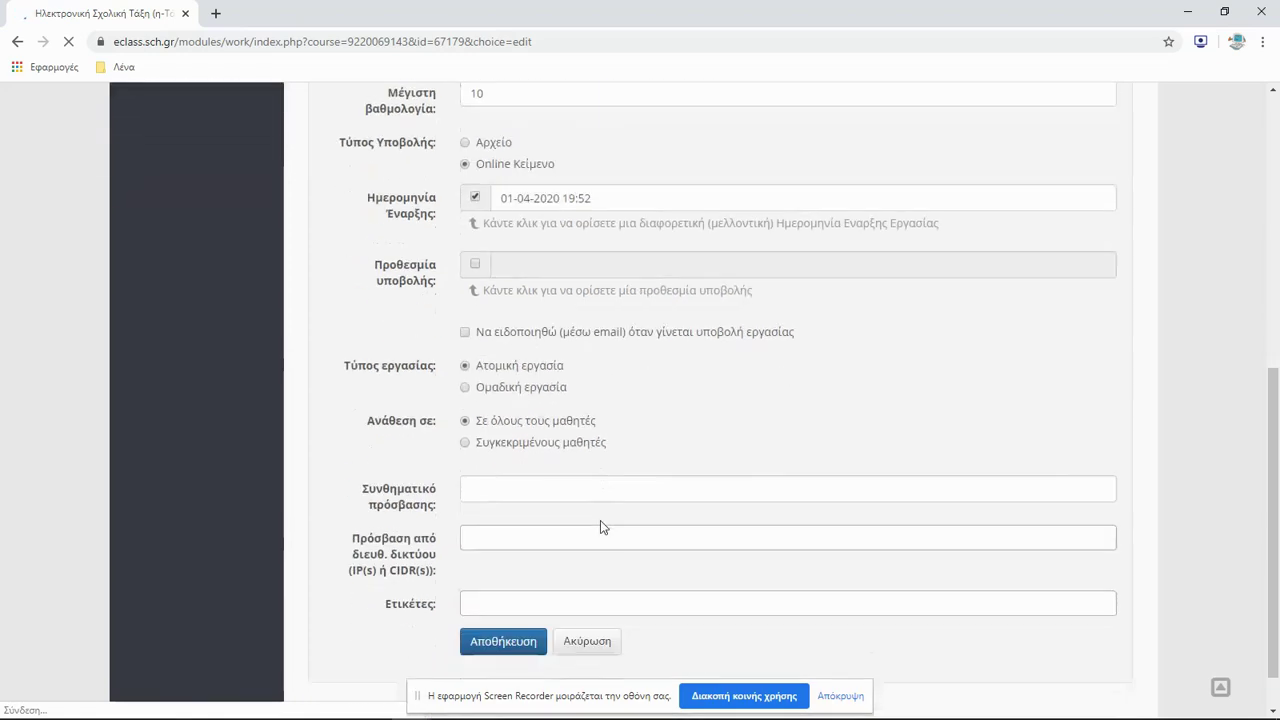
pyautogui.click(503, 592)
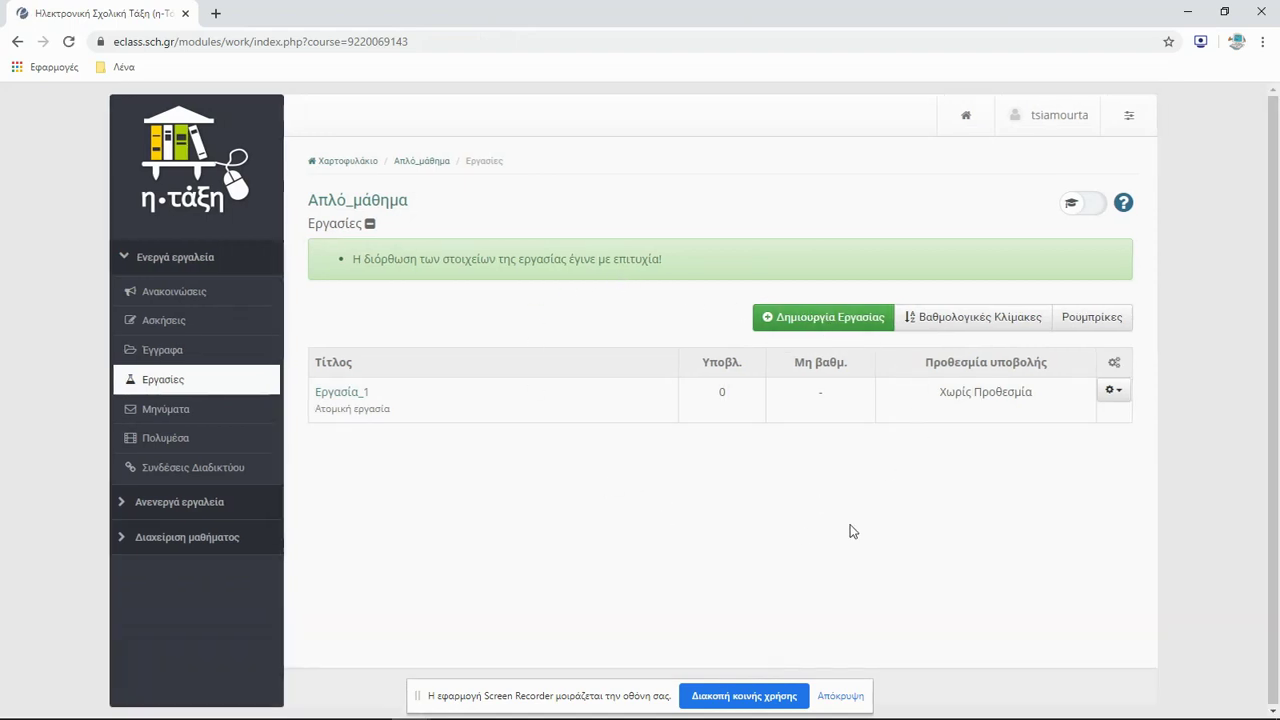
# Switch the course to student view and open Εργασία_1 to examine its details and submission form.
pyautogui.click(1080, 205)
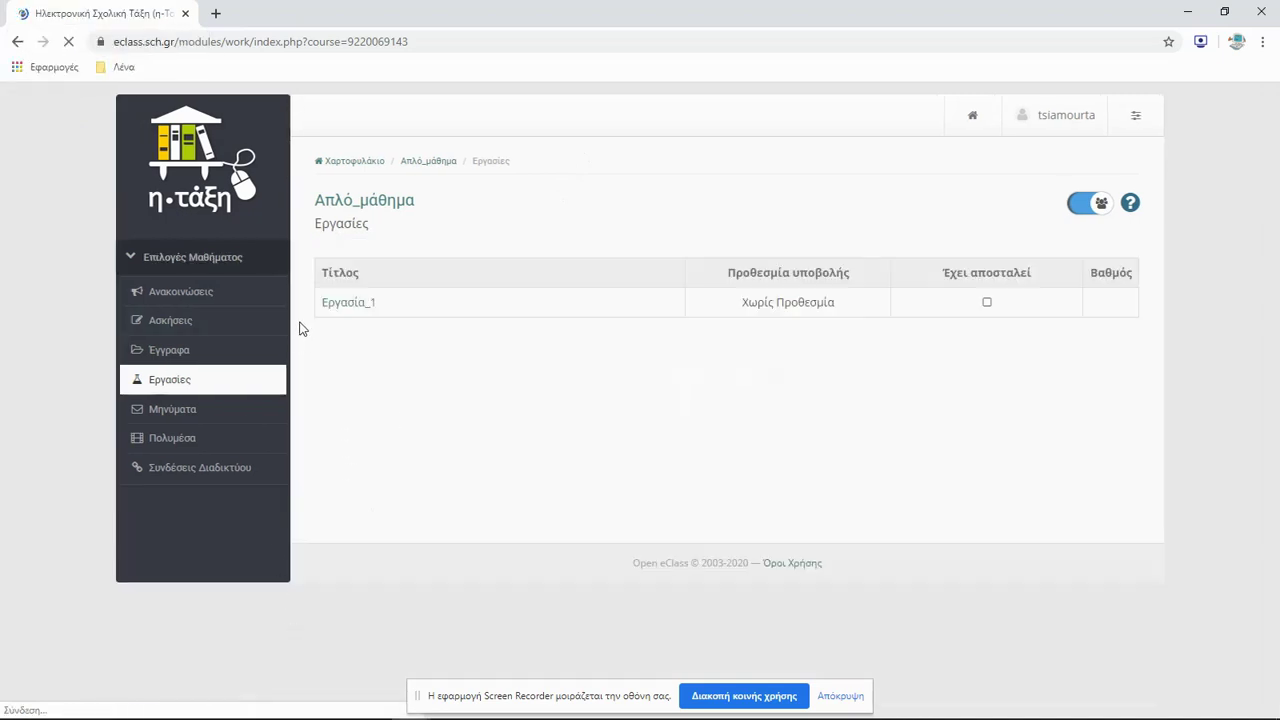
pyautogui.click(358, 305)
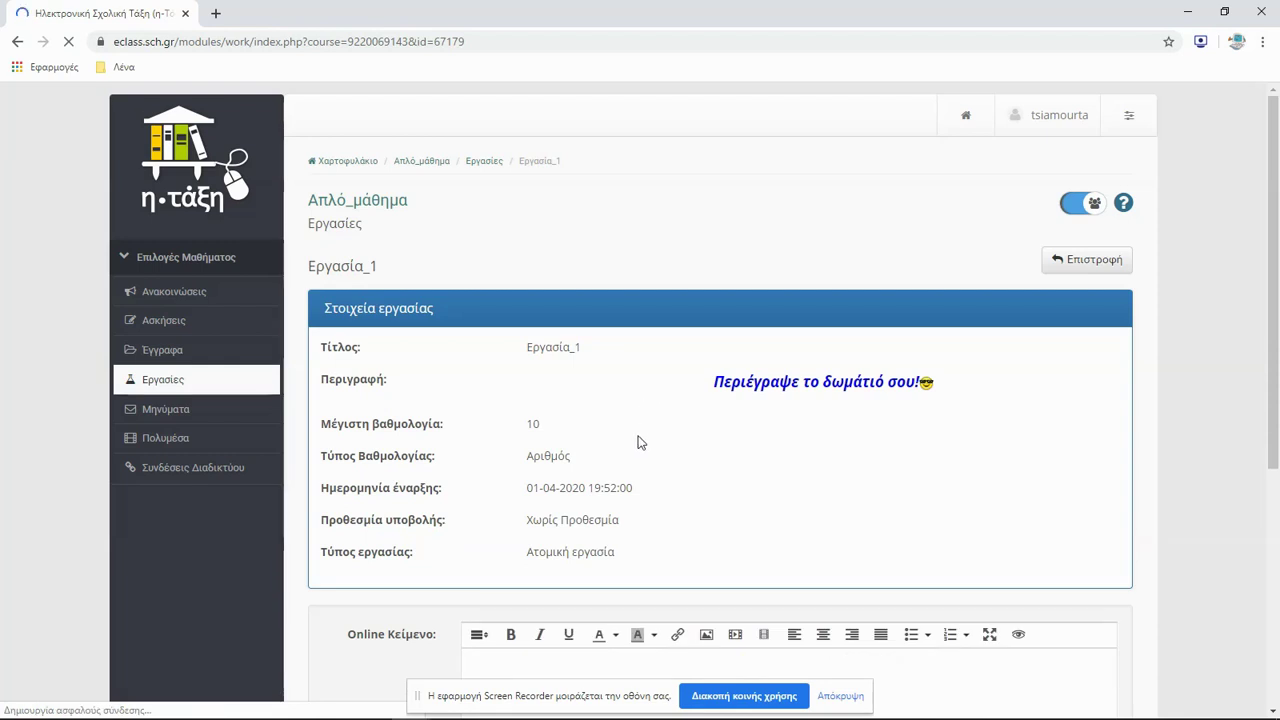
pyautogui.scroll(-2, 756, 292)
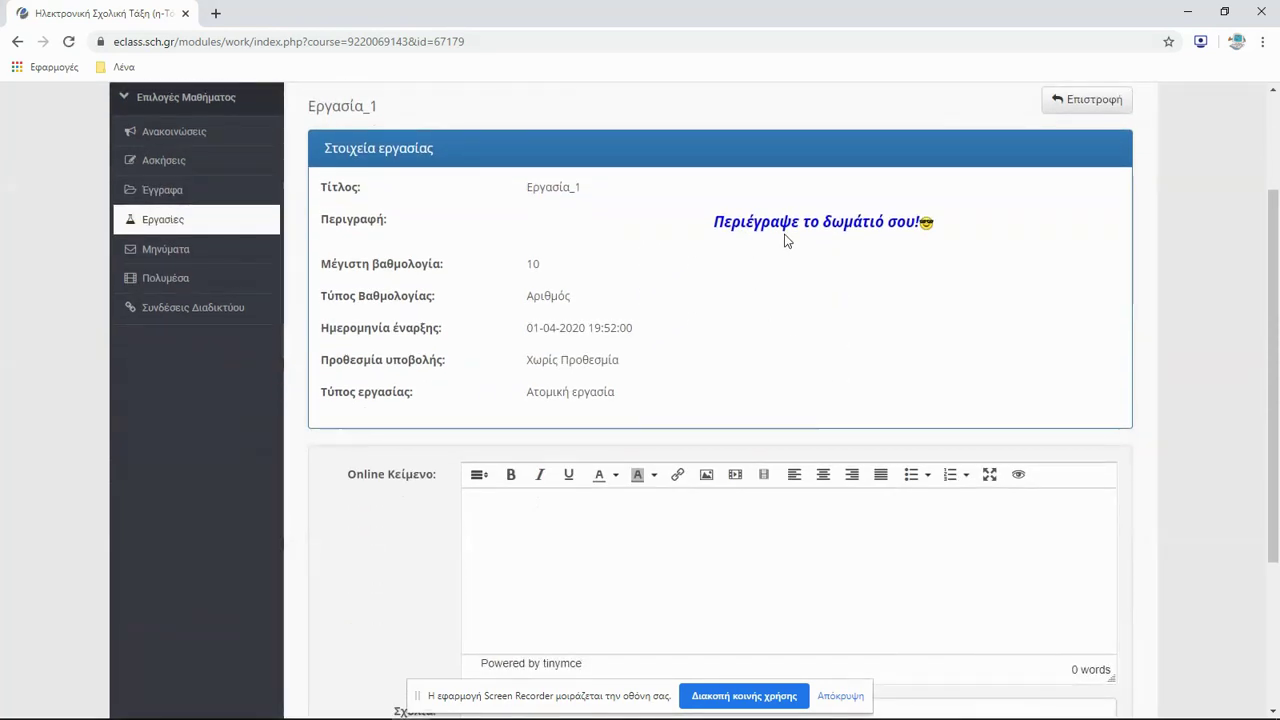
pyautogui.scroll(-2, 857, 240)
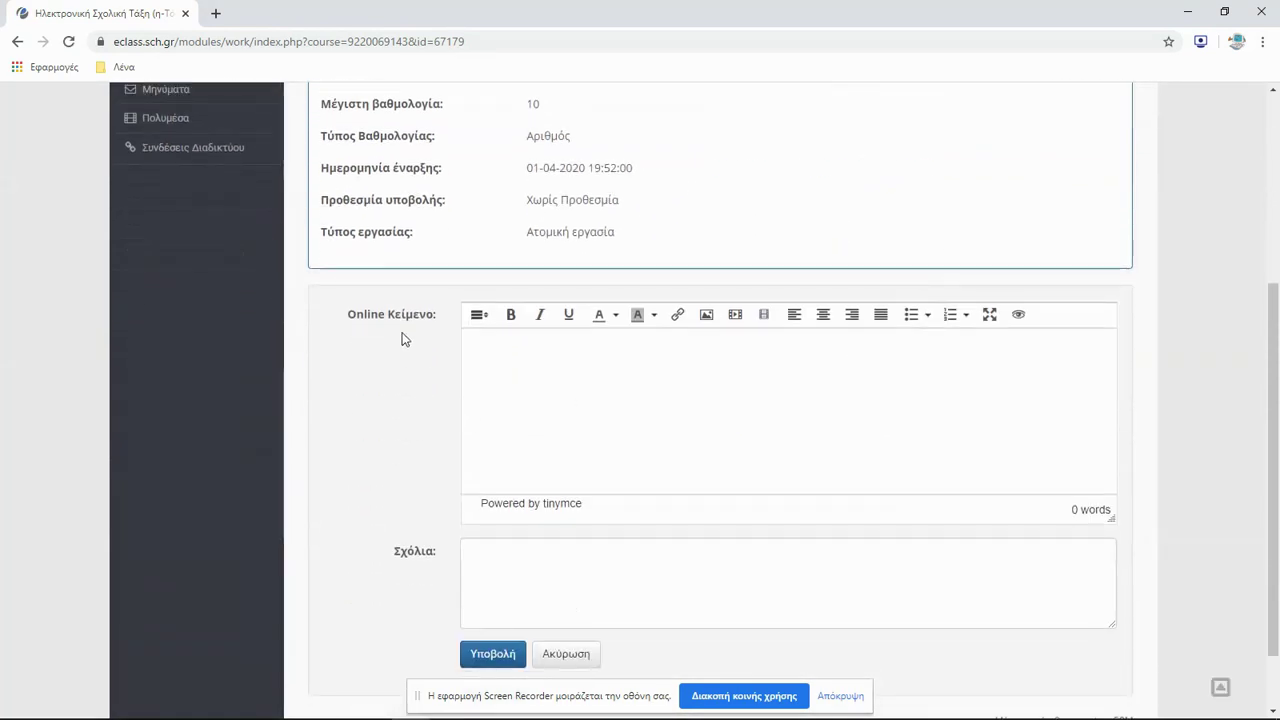
# Fill in the student submission with ψωωνγνωψβνχφγνφγ as the online text and χφψχψψφχ as the comment.
pyautogui.click(603, 394)
pyautogui.write('ψωωνγνωψβνχφγνφγ')
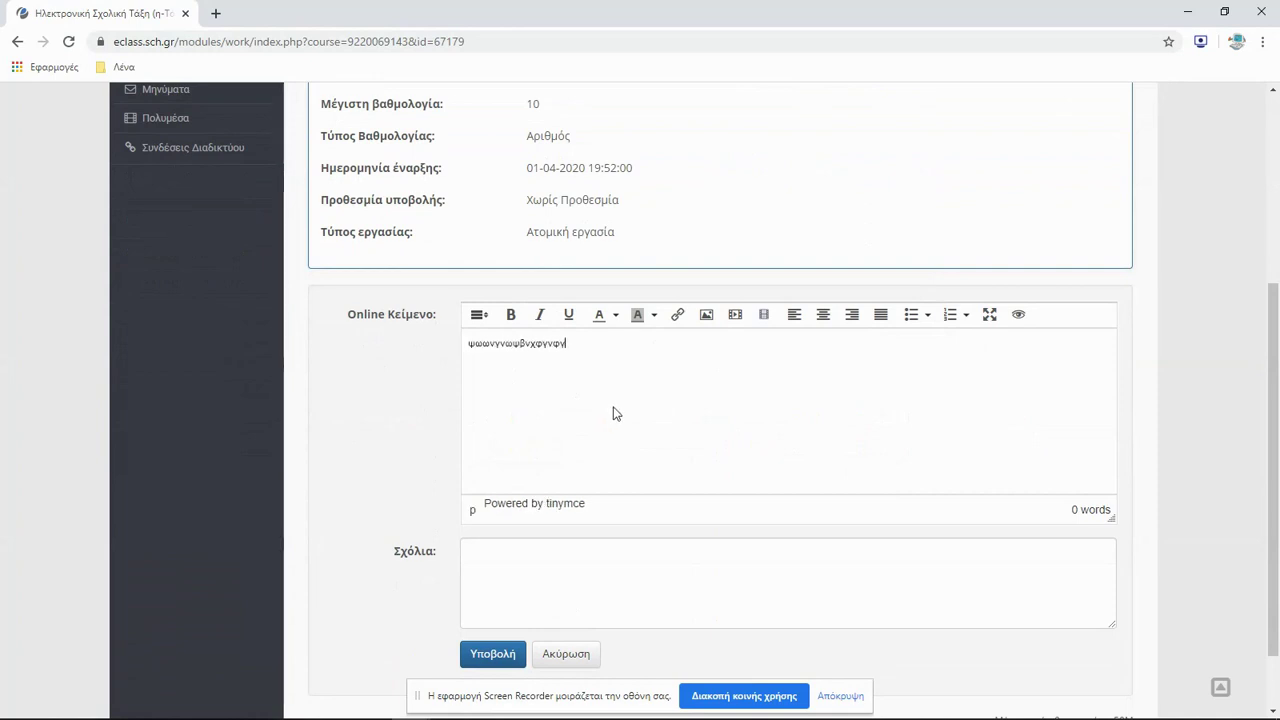
pyautogui.scroll(-1, 536, 488)
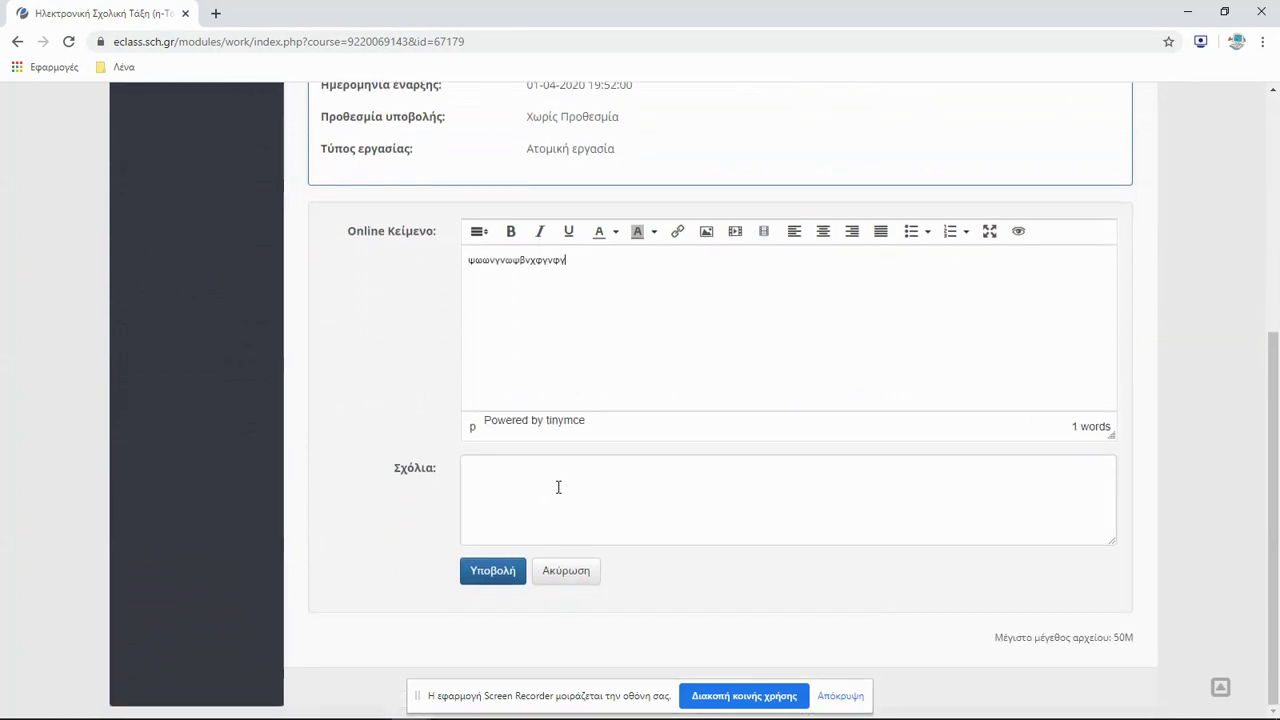
pyautogui.click(498, 487)
pyautogui.click(550, 300)
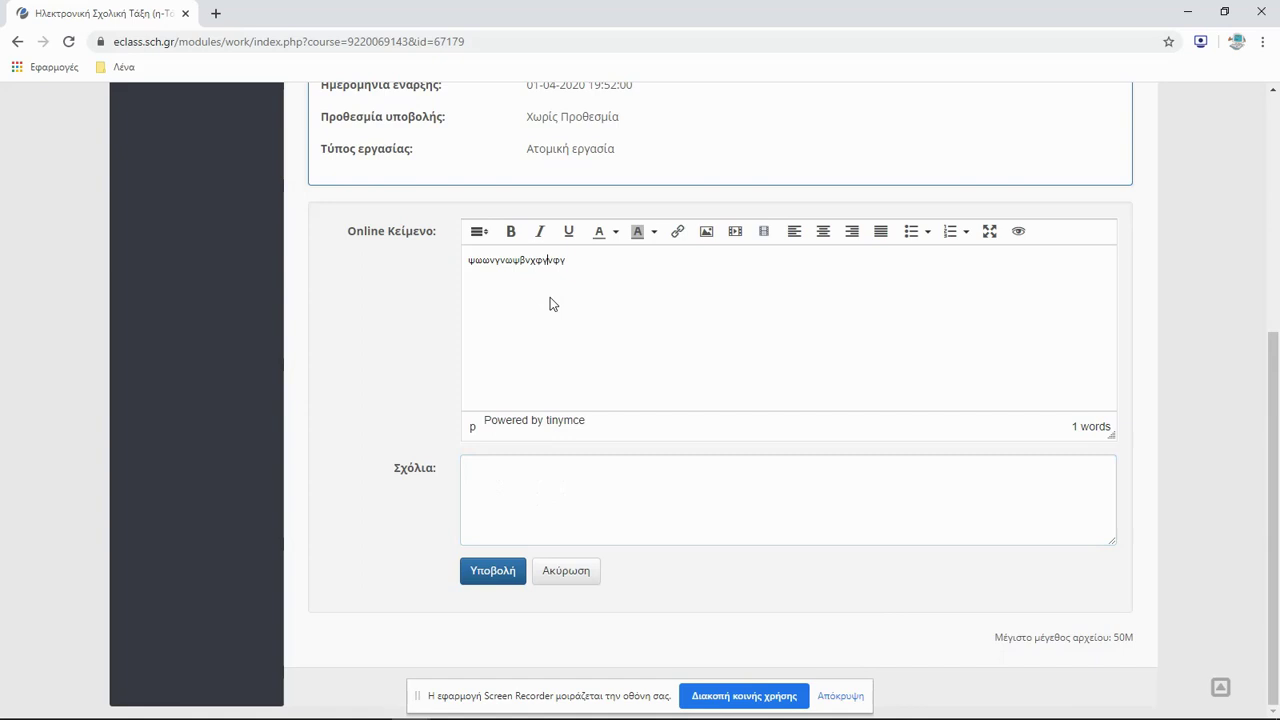
pyautogui.click(505, 485)
pyautogui.write('χφψχψψφχ')
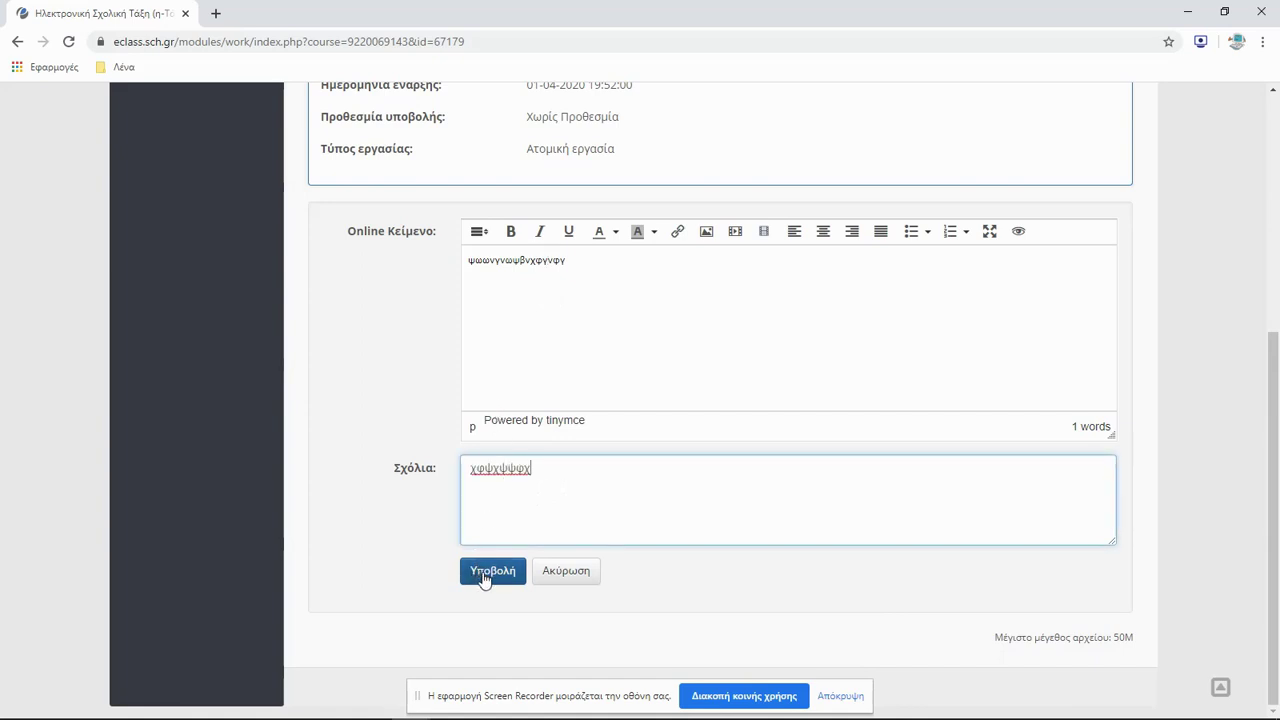
# Submit the student's work and return to teacher view to review the submission to Εργασία_1.
pyautogui.click(484, 572)
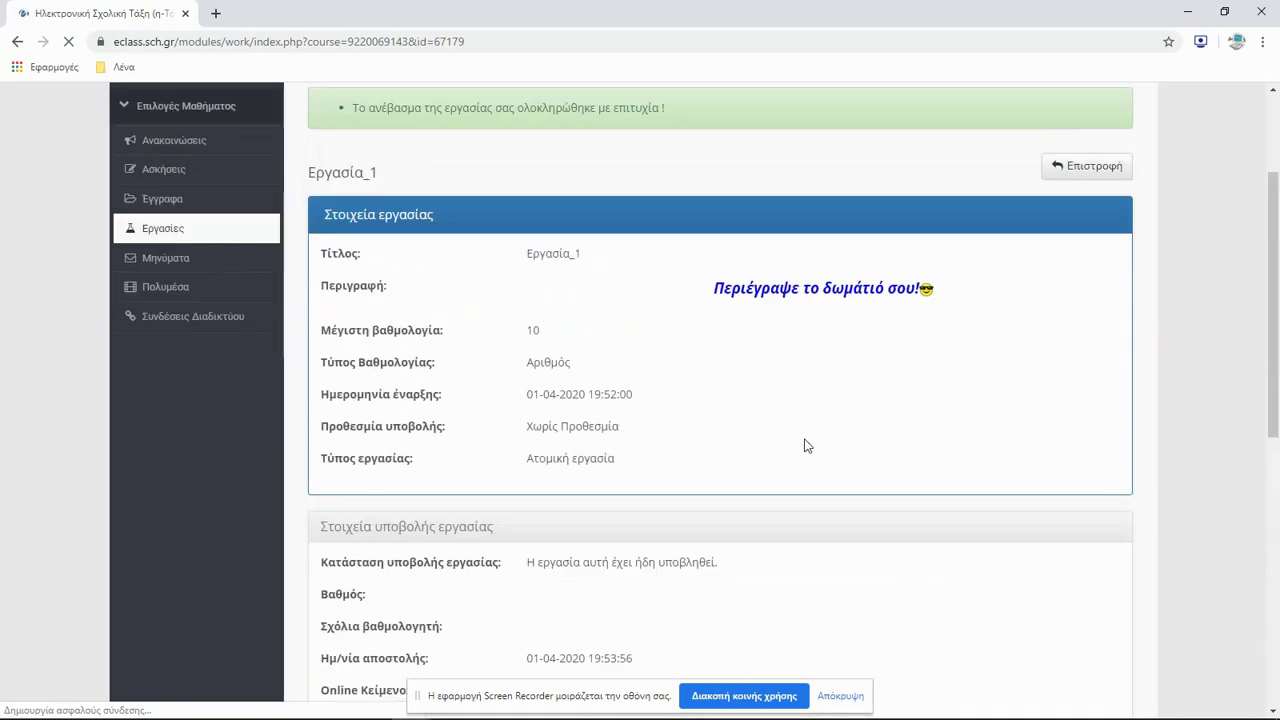
pyautogui.click(1082, 236)
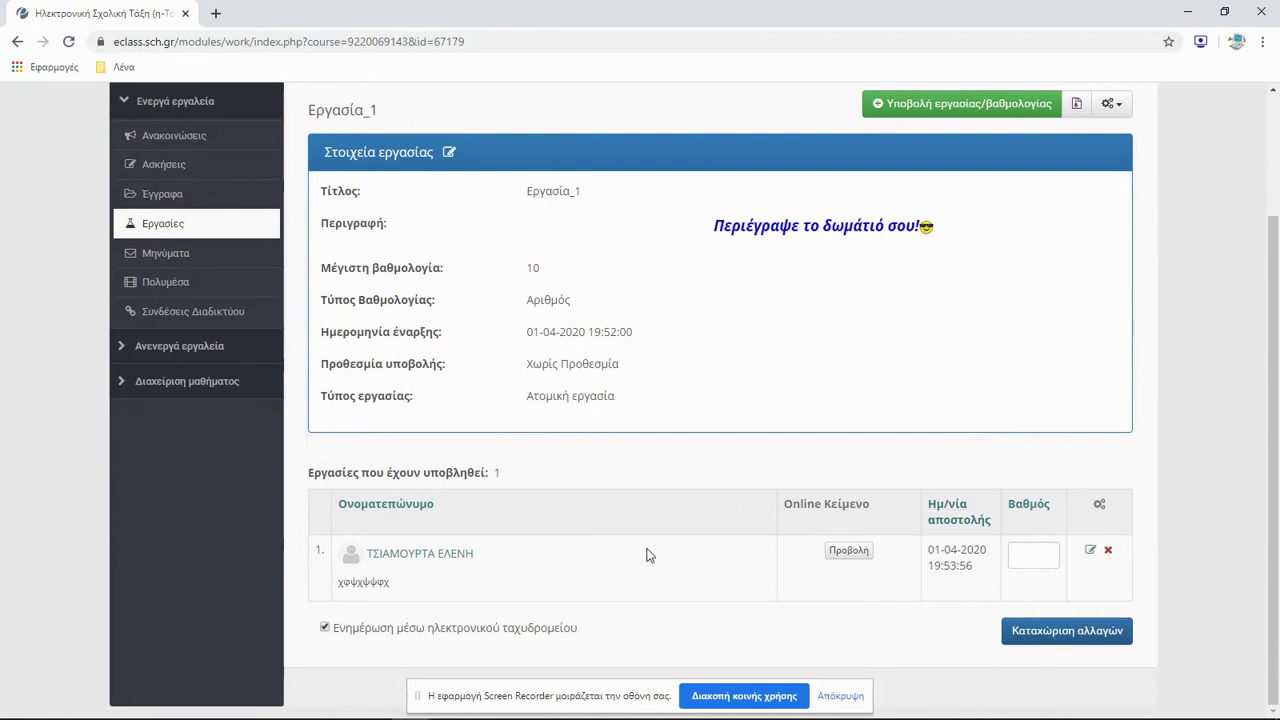
pyautogui.scroll(1, 646, 555)
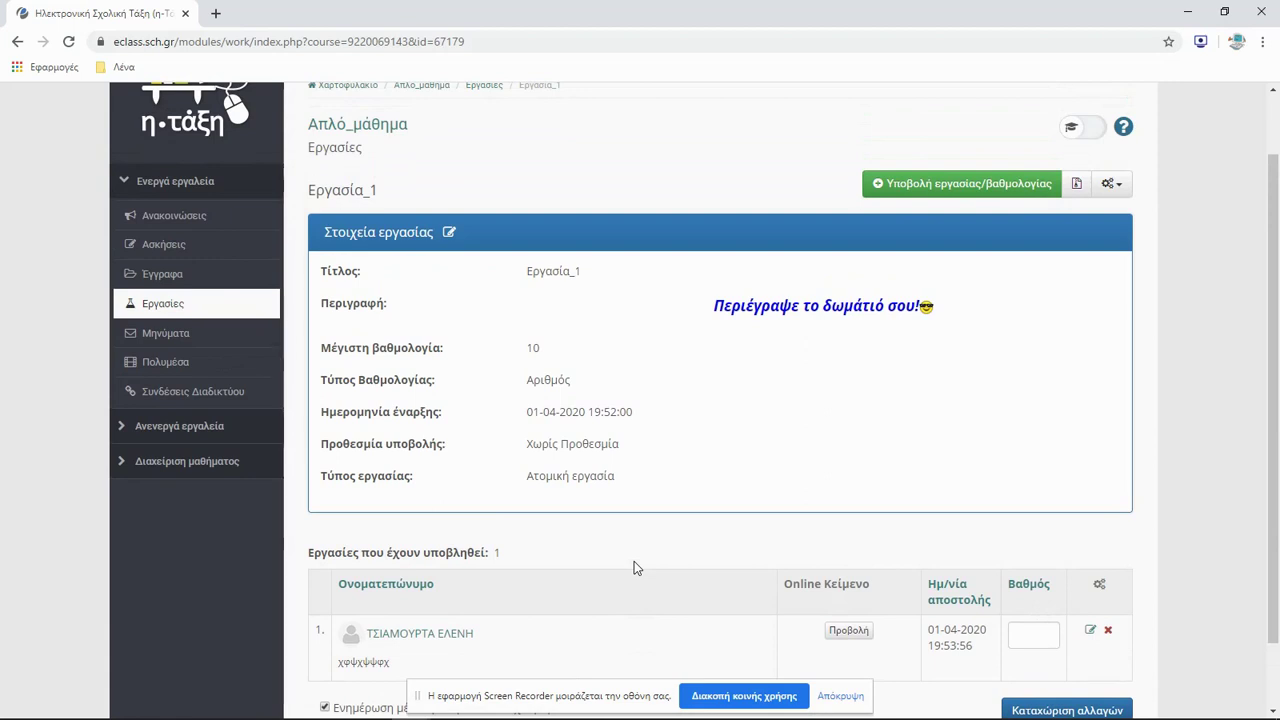
# Start a new exercise in Ασκήσεις, name it άσκηση_1 and write a description beginning "Τι είναι ο σαρω".
pyautogui.click(167, 244)
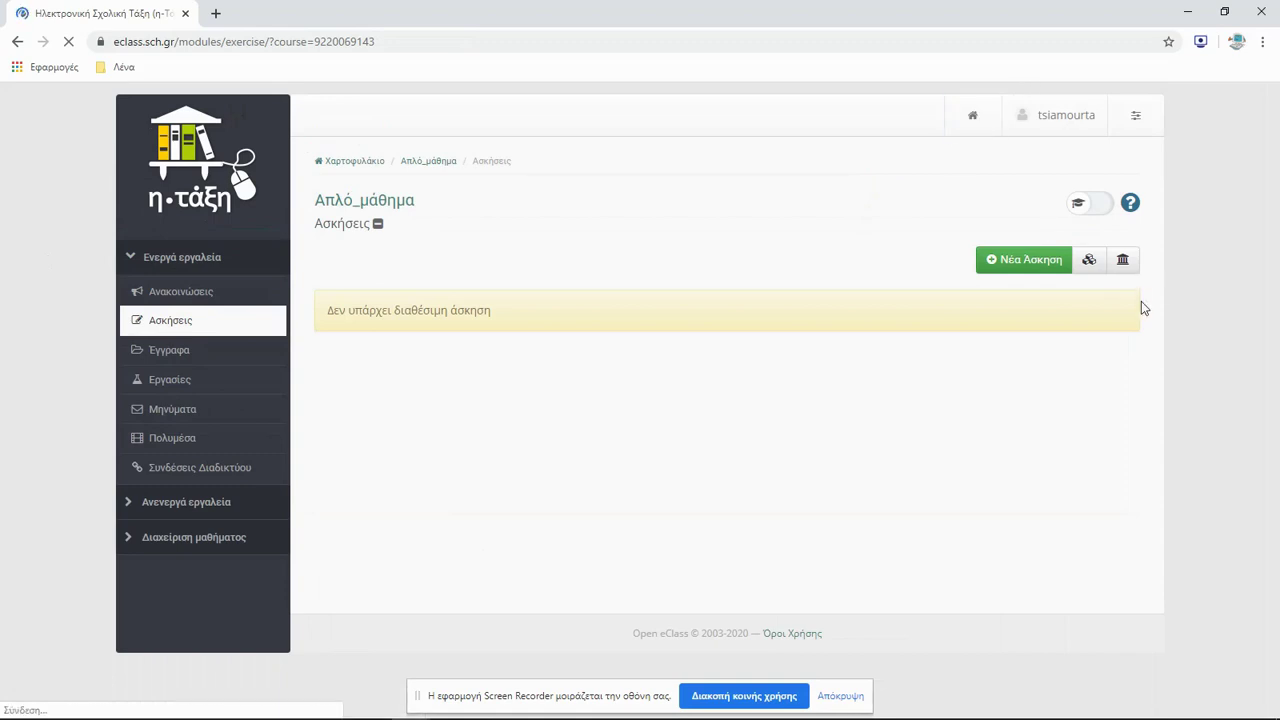
pyautogui.click(1030, 262)
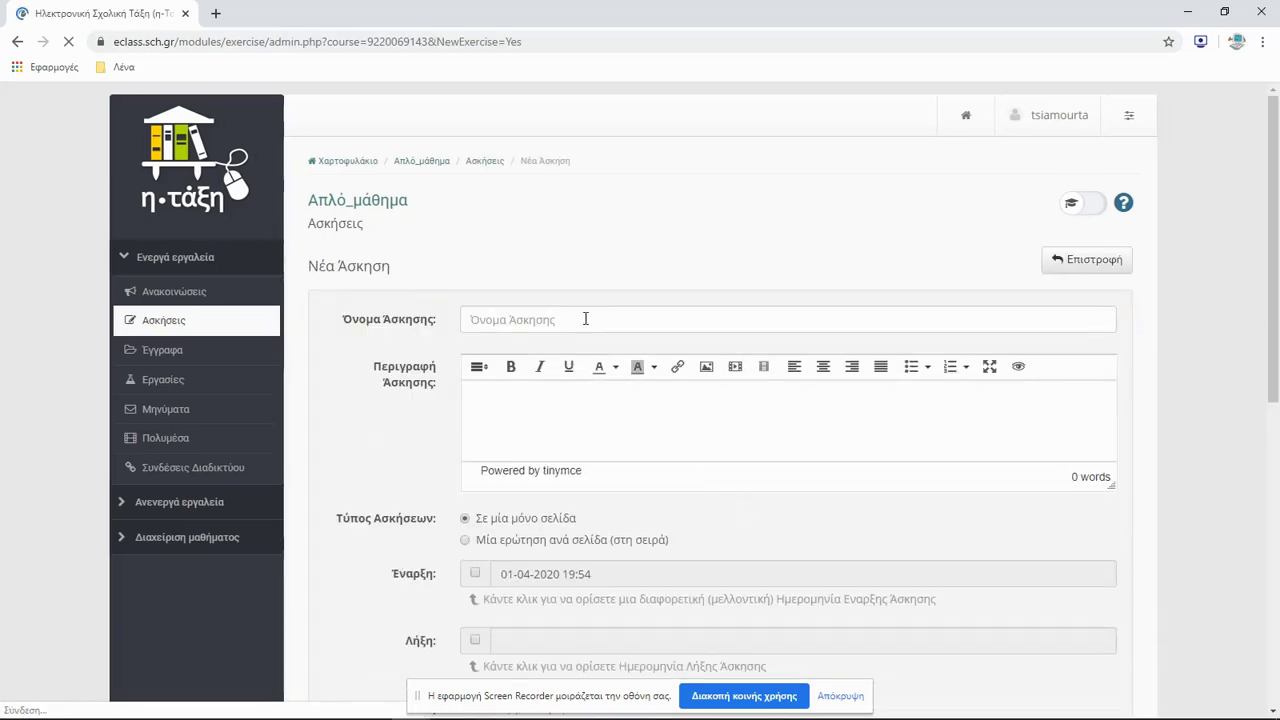
pyautogui.click(585, 318)
pyautogui.click(497, 362)
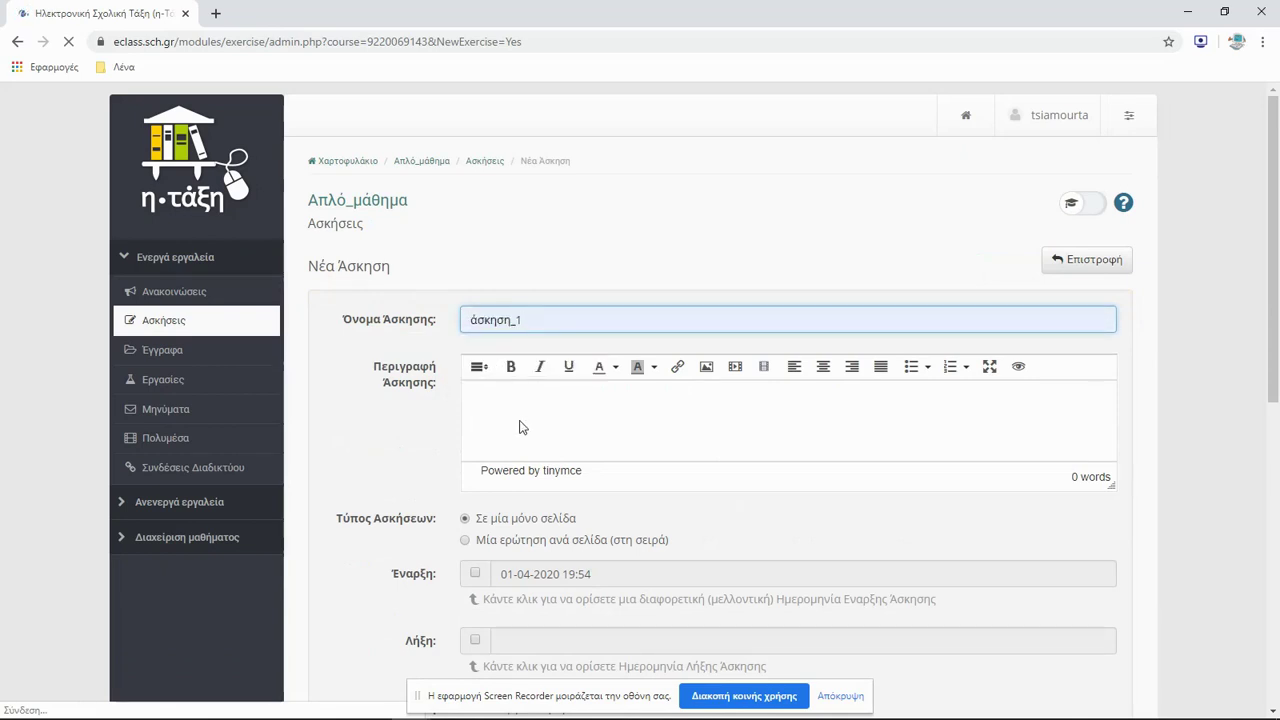
pyautogui.click(521, 422)
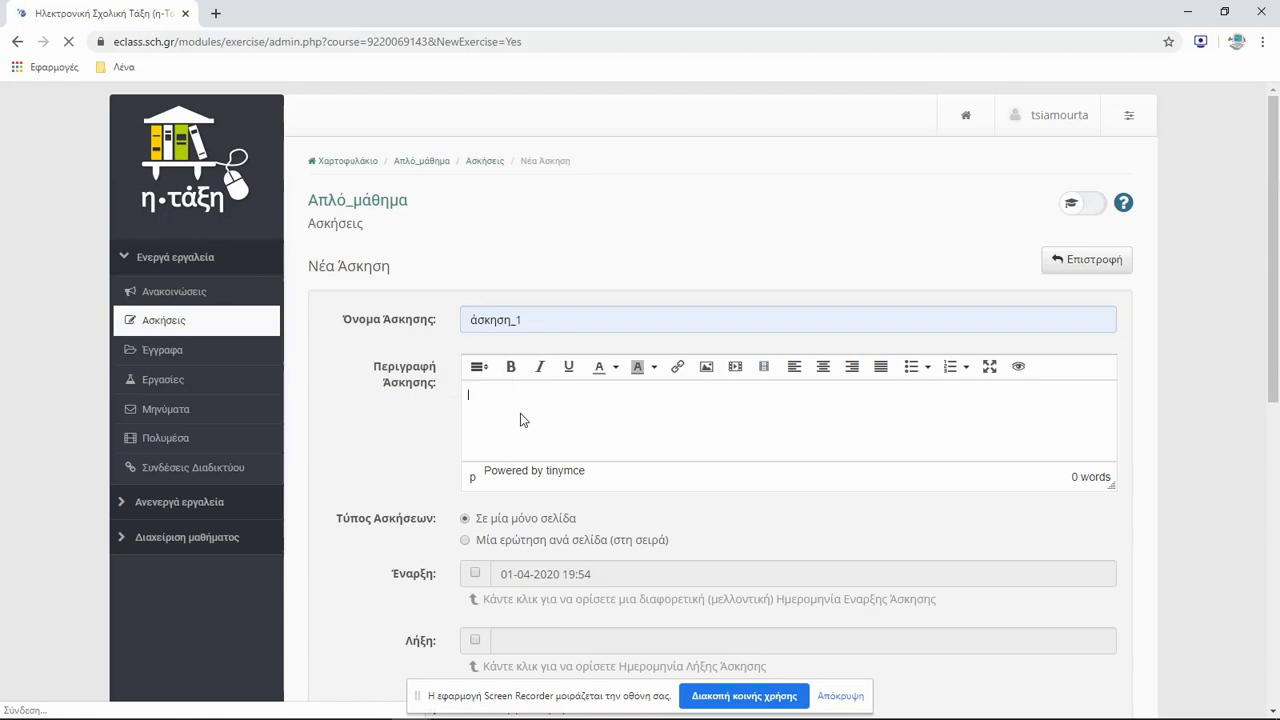
pyautogui.write('π')
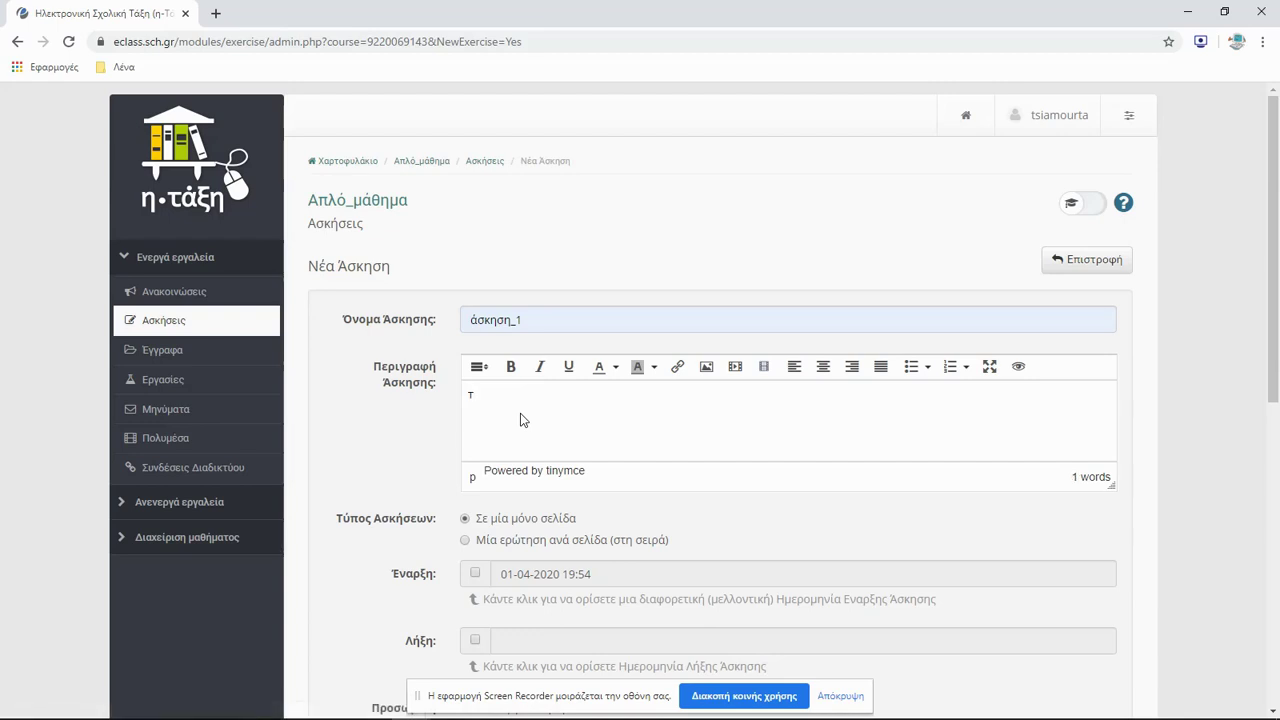
pyautogui.write('ι είναι ο σαρω')
# Review the remaining exercise options, keep the default timing, results and recipient settings, and create the exercise.
pyautogui.scroll(-5, 520, 420)
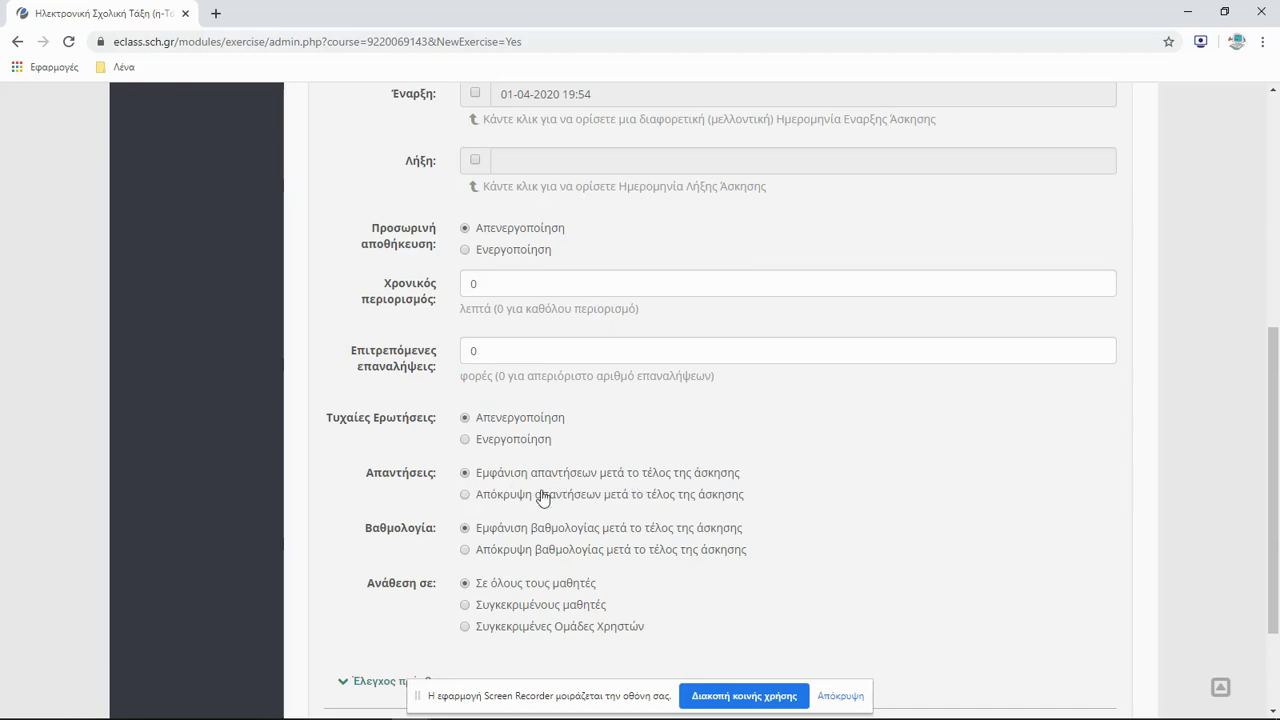
pyautogui.scroll(-1, 523, 491)
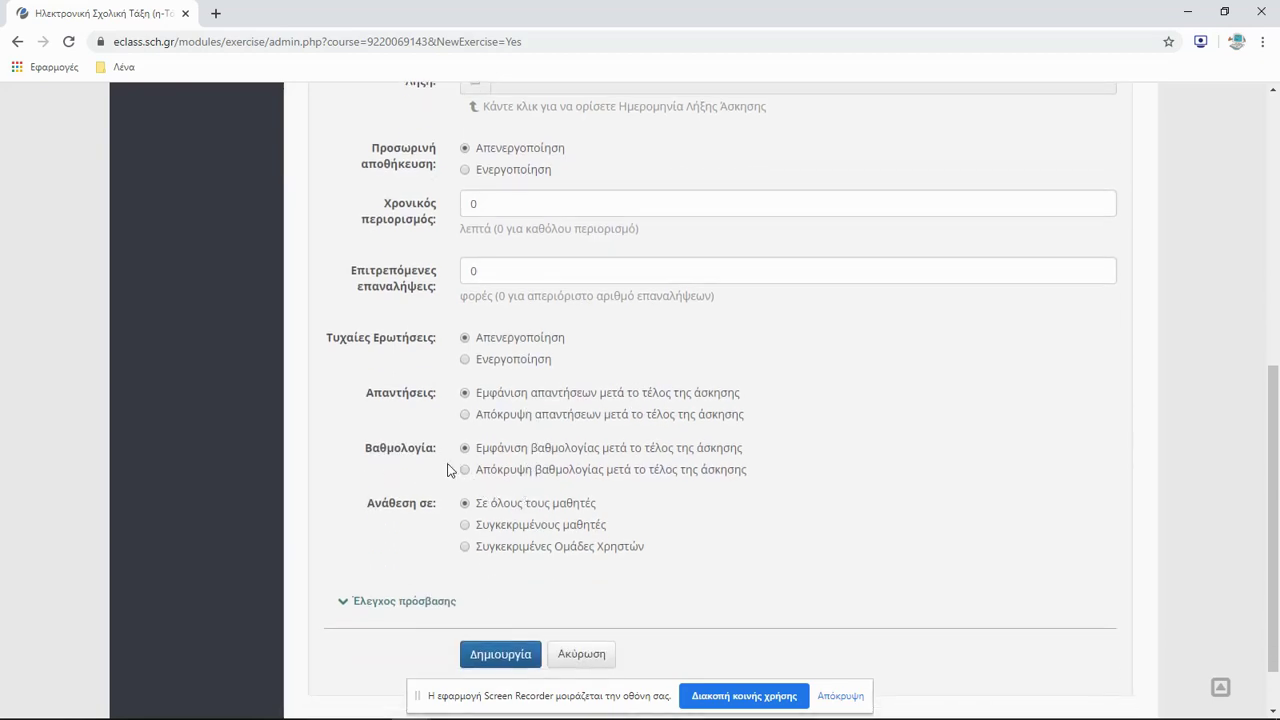
pyautogui.scroll(-1, 478, 478)
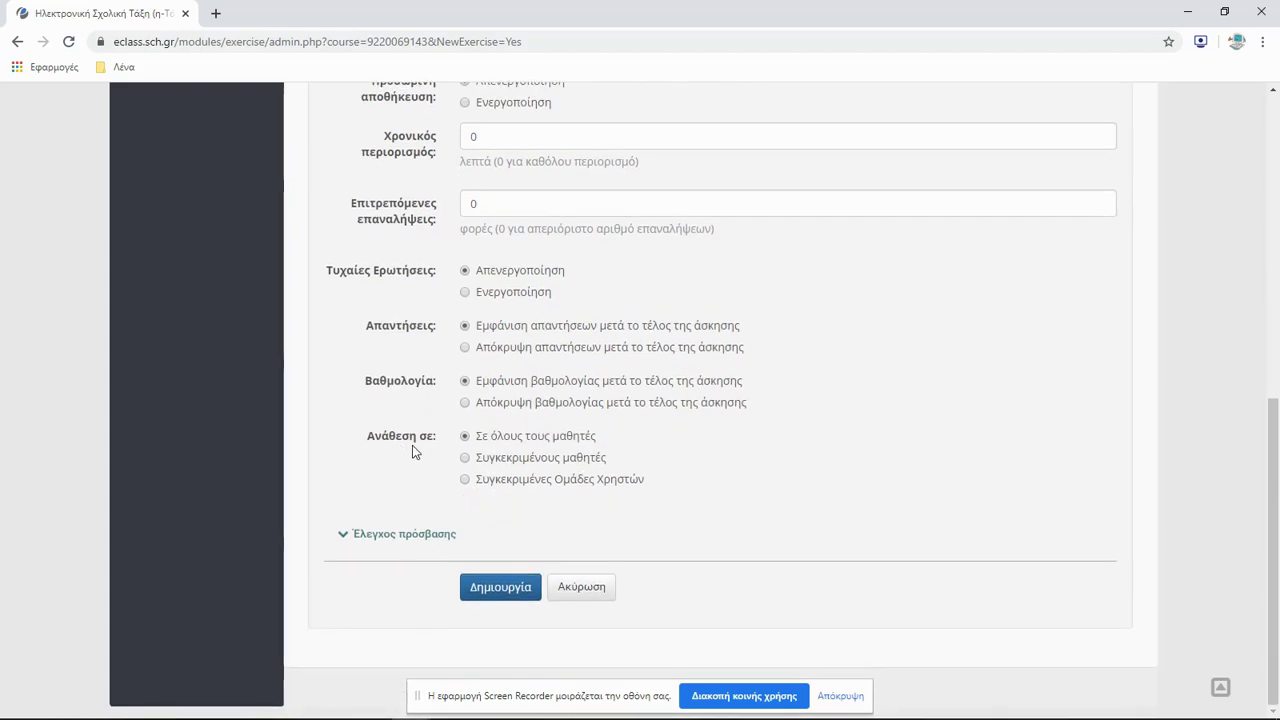
pyautogui.click(516, 590)
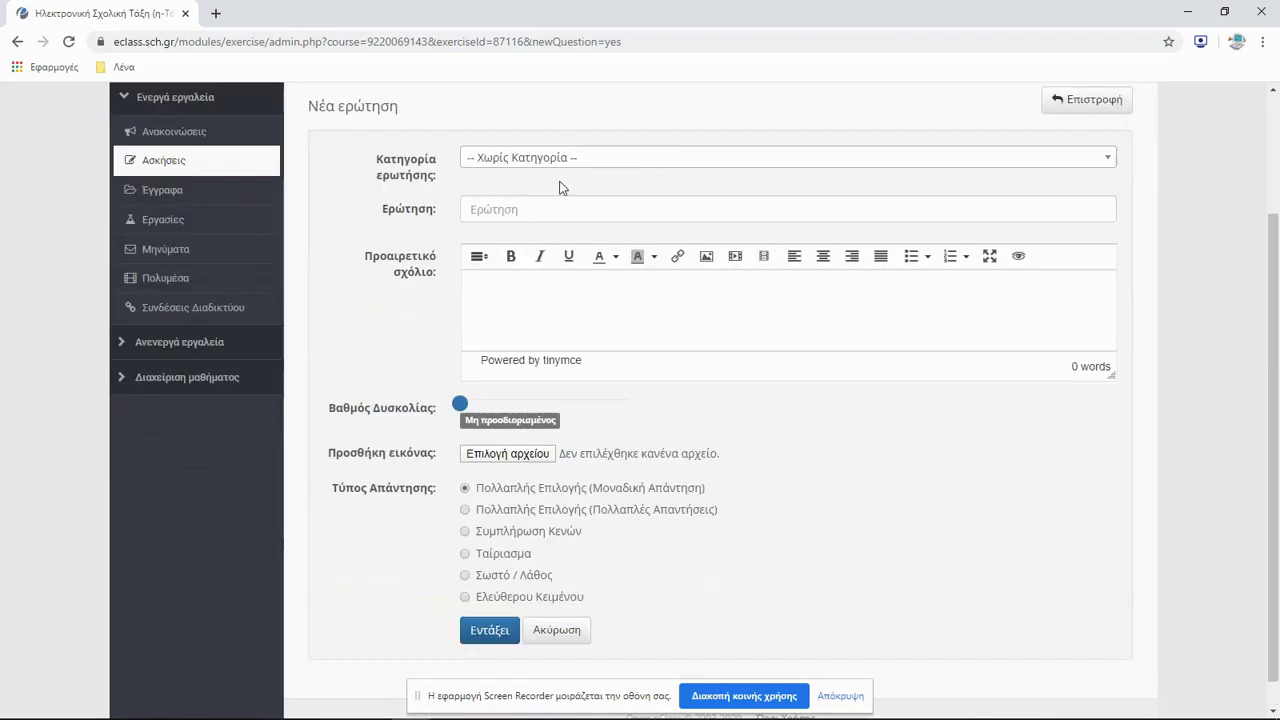
# Enter "Τί είναι ο σαρωτής;" as the text of a new question in the exercise.
pyautogui.click(553, 208)
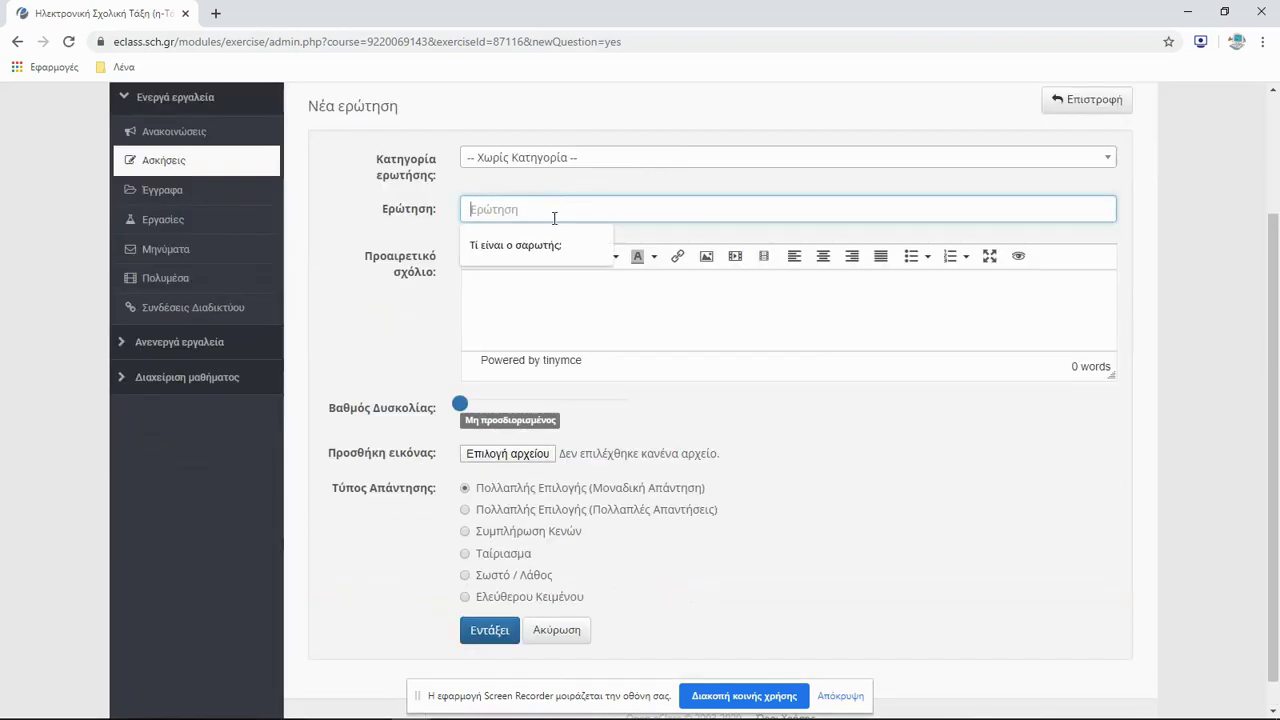
pyautogui.click(553, 244)
pyautogui.click(520, 310)
pyautogui.write('χψωψψχχωψψωψ')
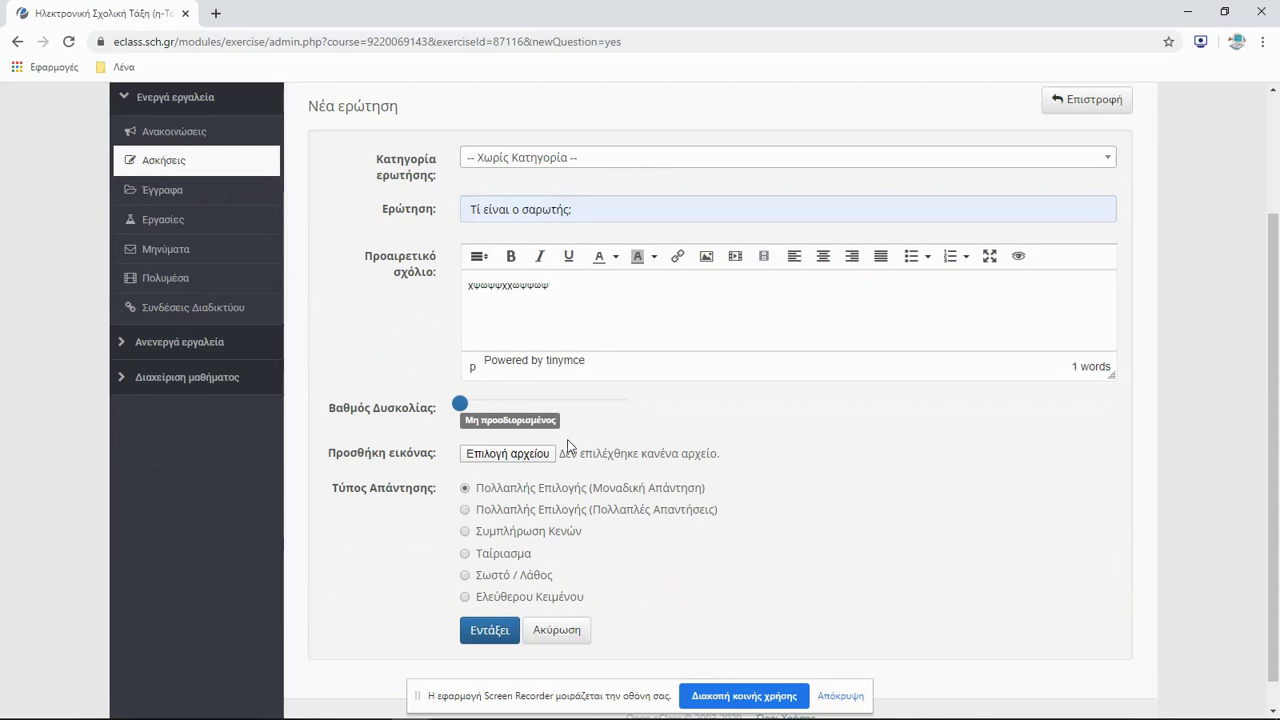
pyautogui.press('BackSpace')
pyautogui.press('BackSpace')
pyautogui.press('BackSpace')
pyautogui.press('BackSpace')
pyautogui.press('BackSpace')
pyautogui.press('BackSpace')
pyautogui.press('BackSpace')
pyautogui.press('BackSpace')
pyautogui.press('BackSpace')
pyautogui.press('BackSpace')
pyautogui.press('BackSpace')
pyautogui.press('BackSpace')
# Set the question's answer type to Πολλαπλής Επιλογής (Πολλαπλές Απαντήσεις) and save the question.
pyautogui.click(466, 511)
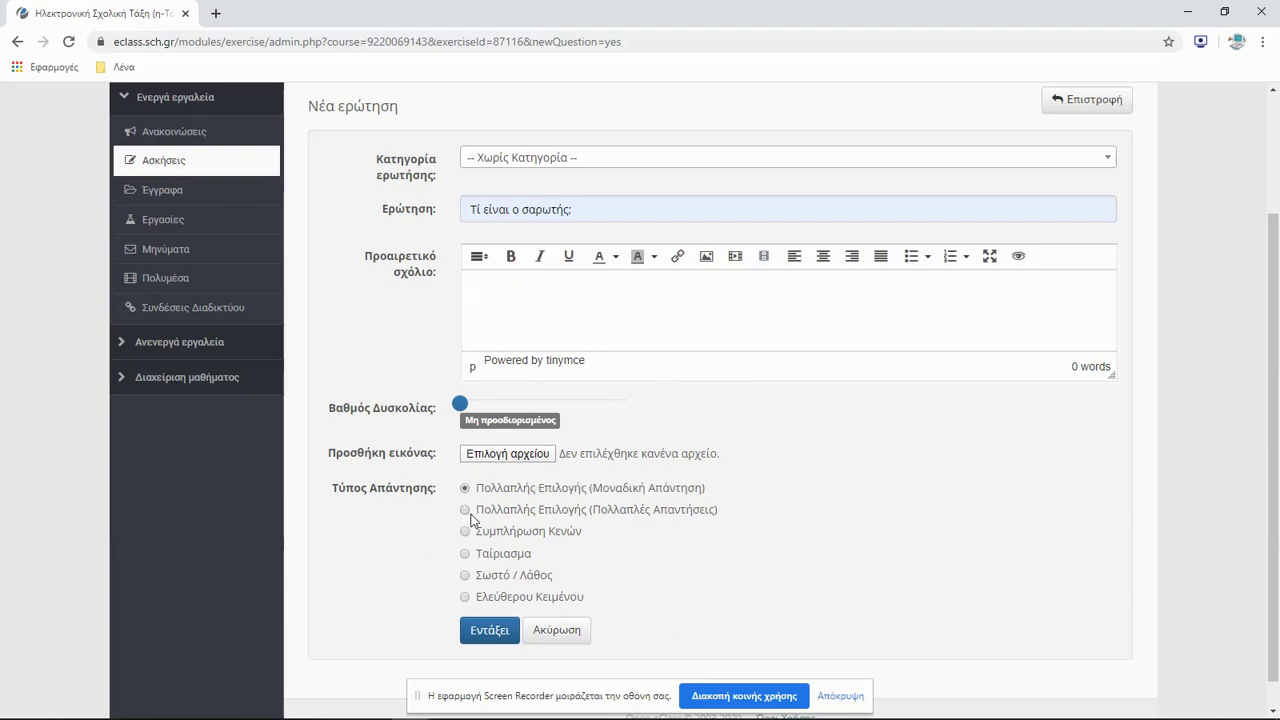
pyautogui.click(487, 630)
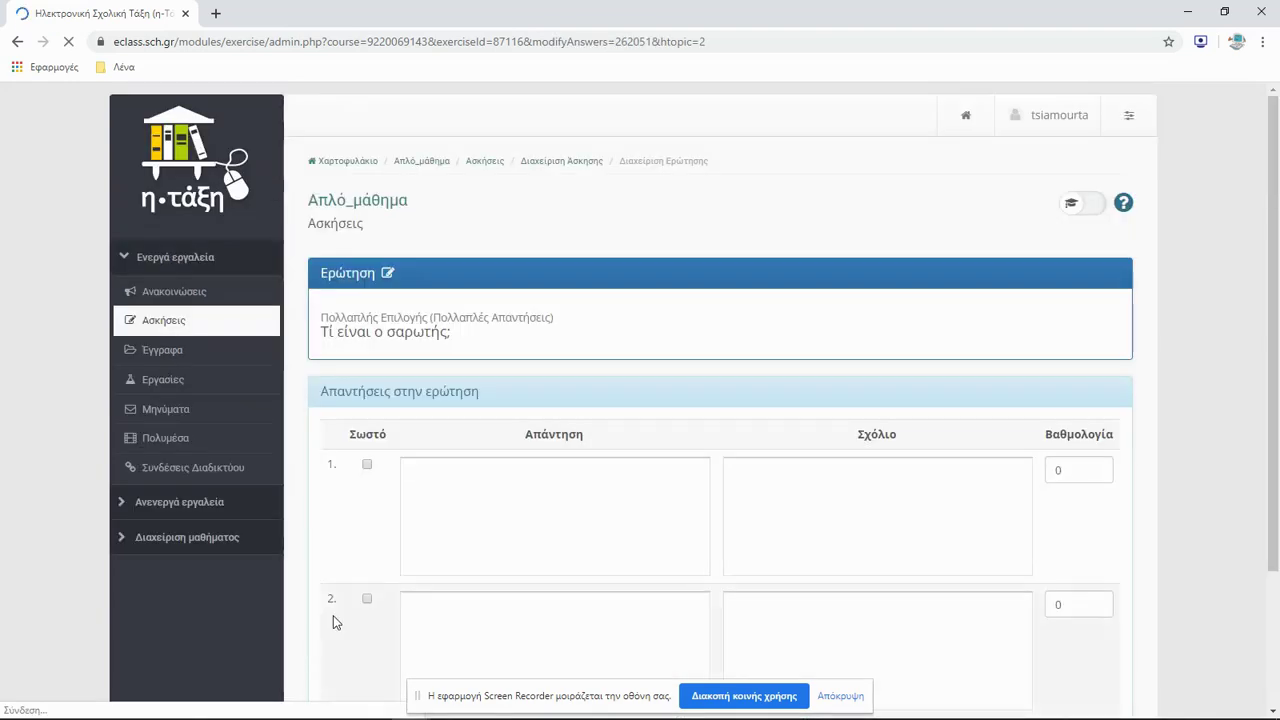
# Enter "Περιφερειακή συσκευή" as the first answer, mark it correct and give it a score of 1.
pyautogui.click(367, 465)
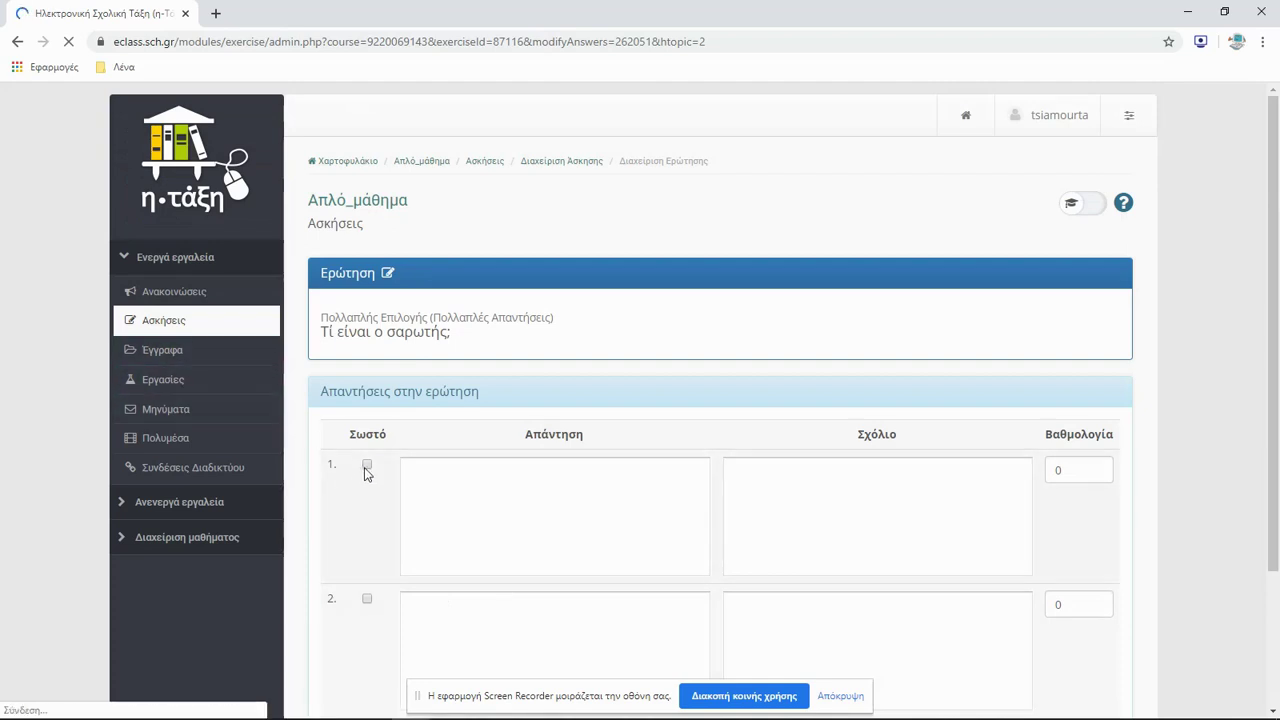
pyautogui.click(467, 494)
pyautogui.click(456, 590)
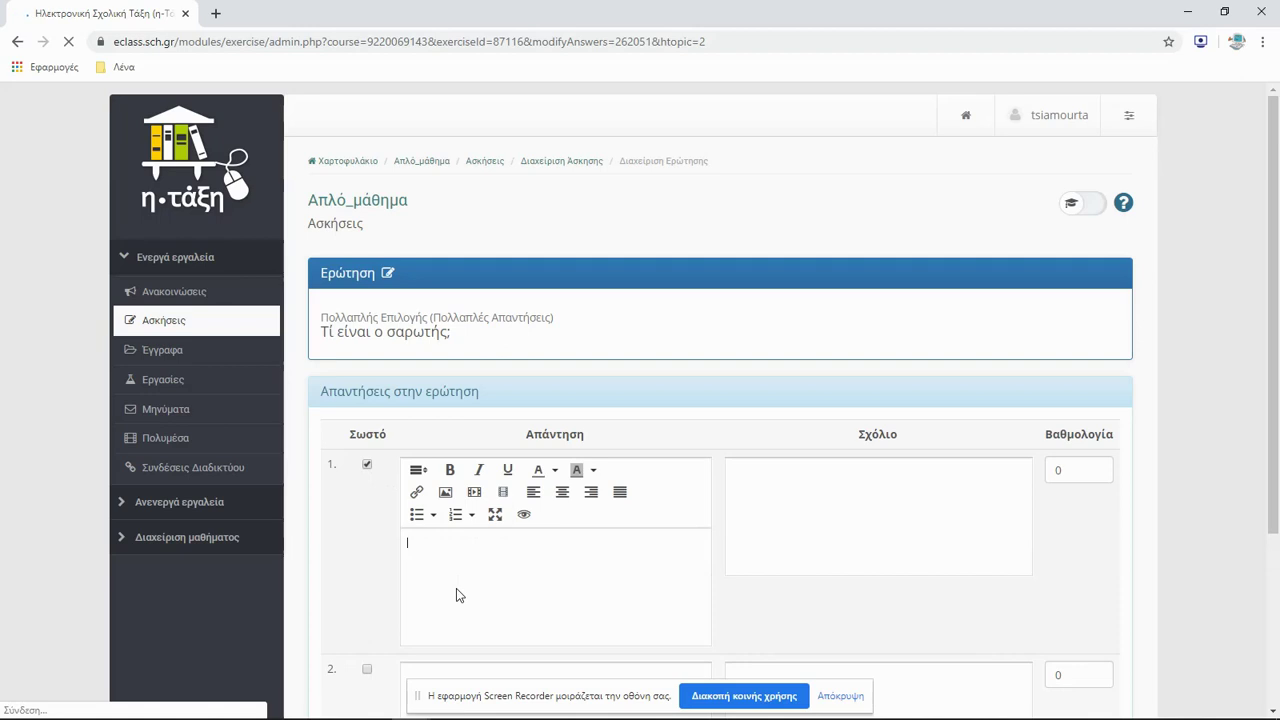
pyautogui.write('Περιφερειακή συσκευή')
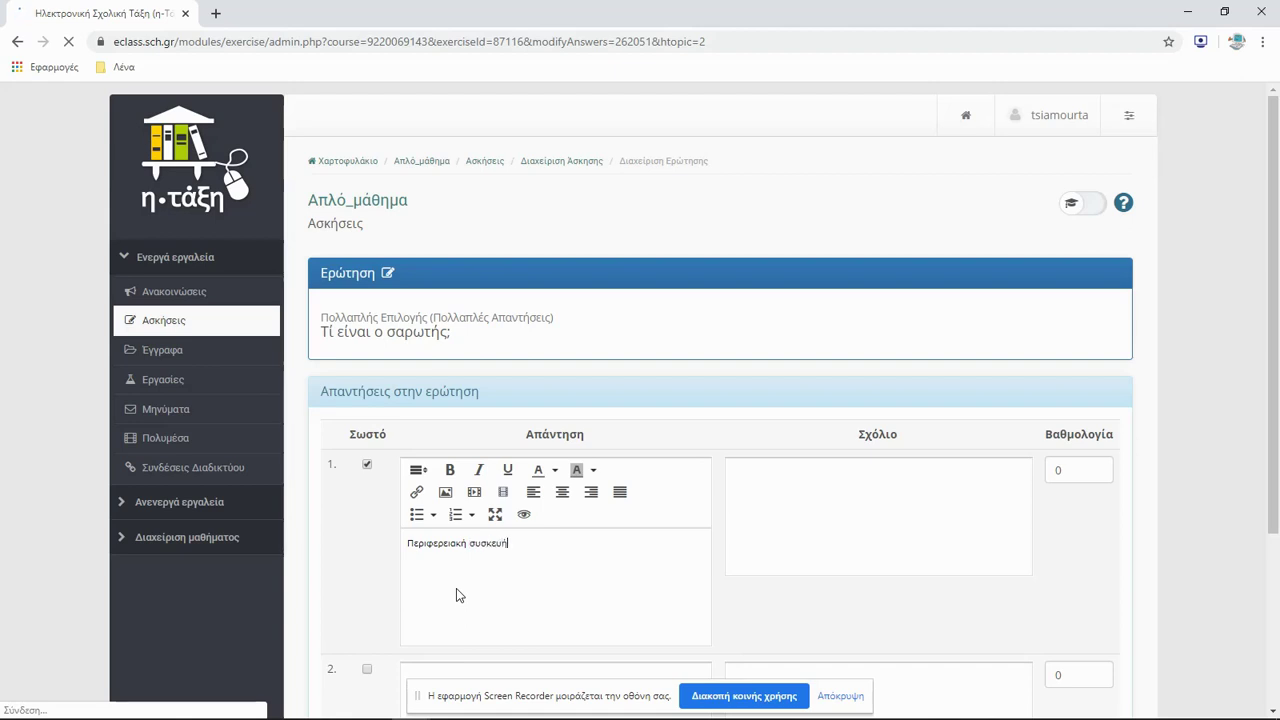
pyautogui.click(1100, 470)
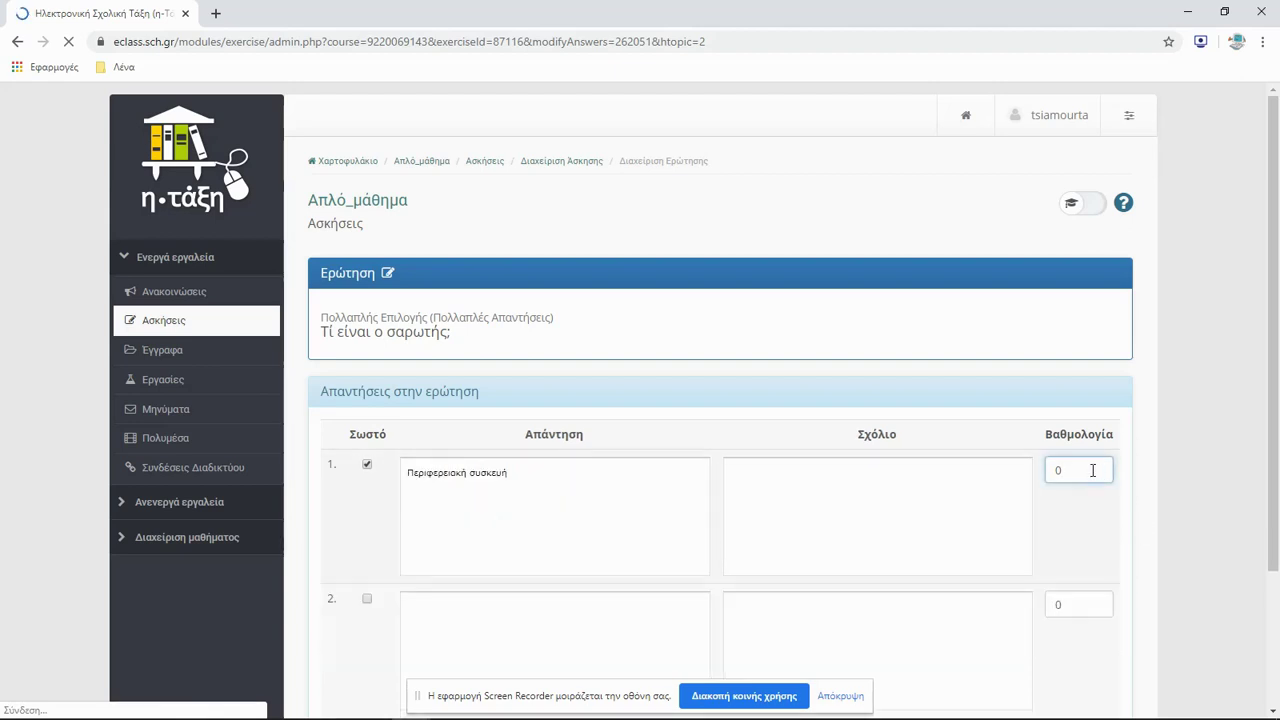
pyautogui.press('BackSpace')
pyautogui.write('1')
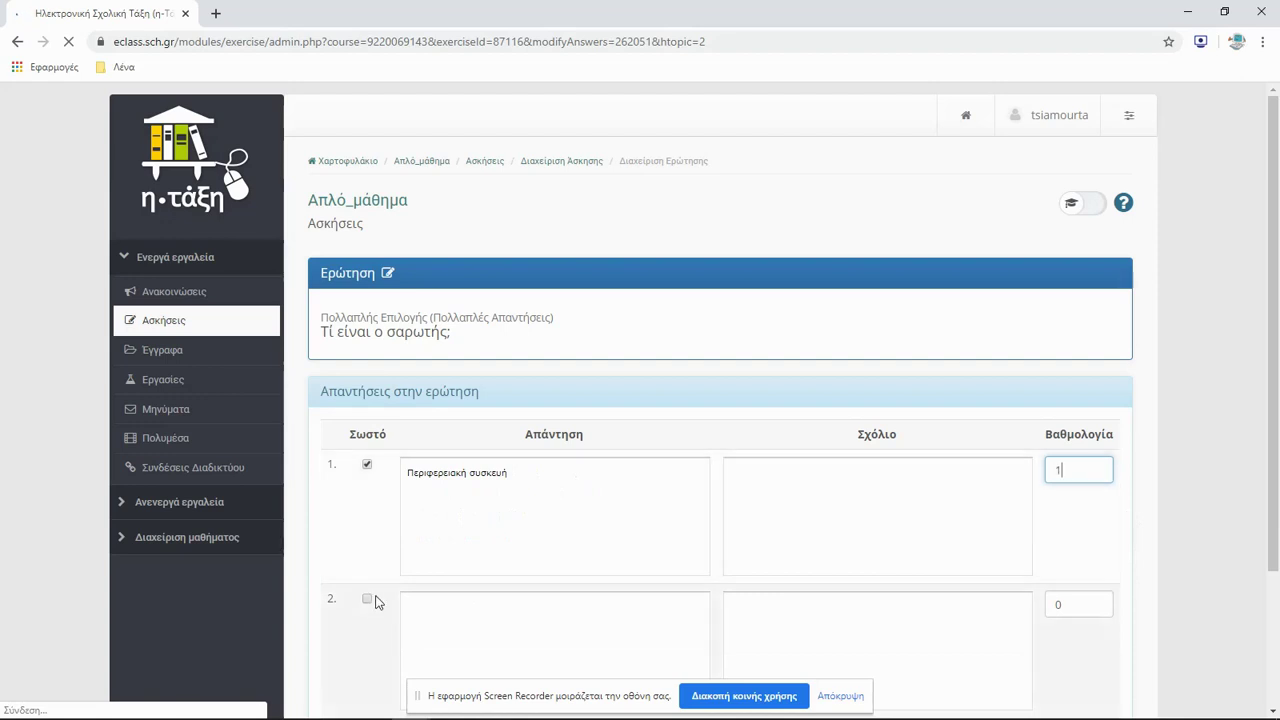
# Enter "φαγητό της Καρδίτσας" as the second answer, leave it unmarked as correct, and save the question's answers.
pyautogui.click(463, 631)
pyautogui.scroll(-3, 470, 555)
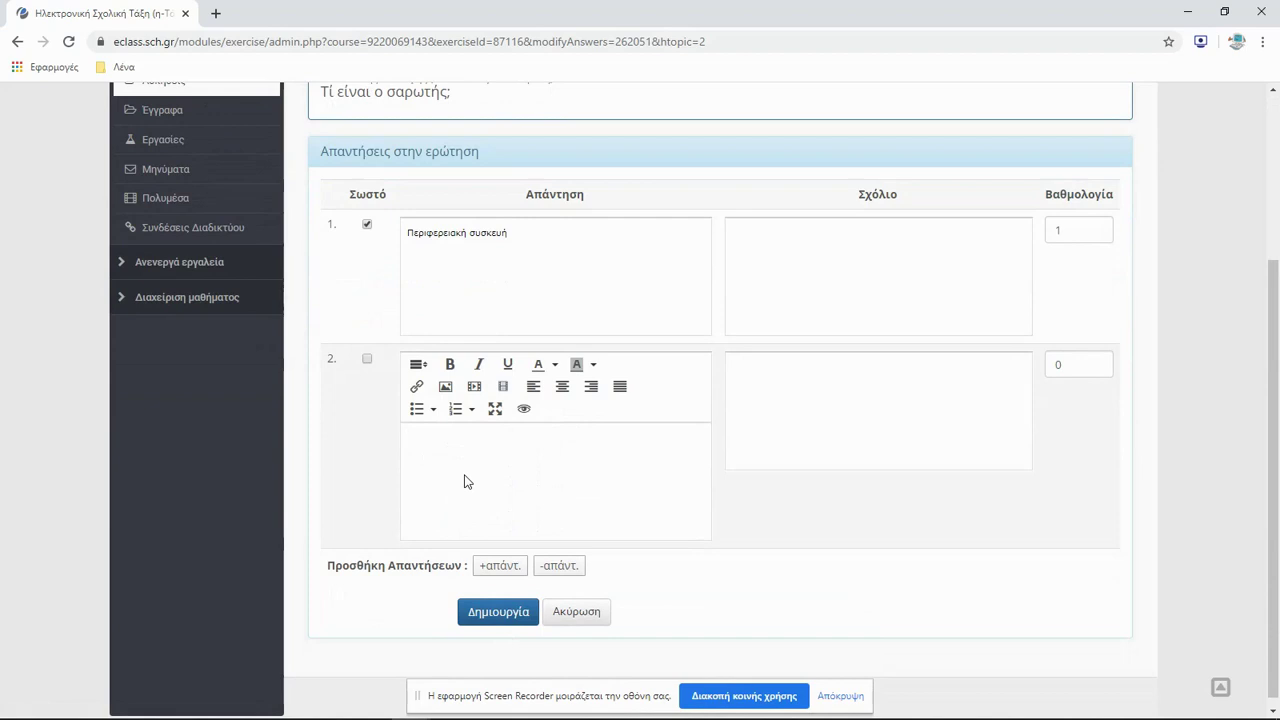
pyautogui.write('φαγητό της Καρδίτσας')
pyautogui.click(480, 612)
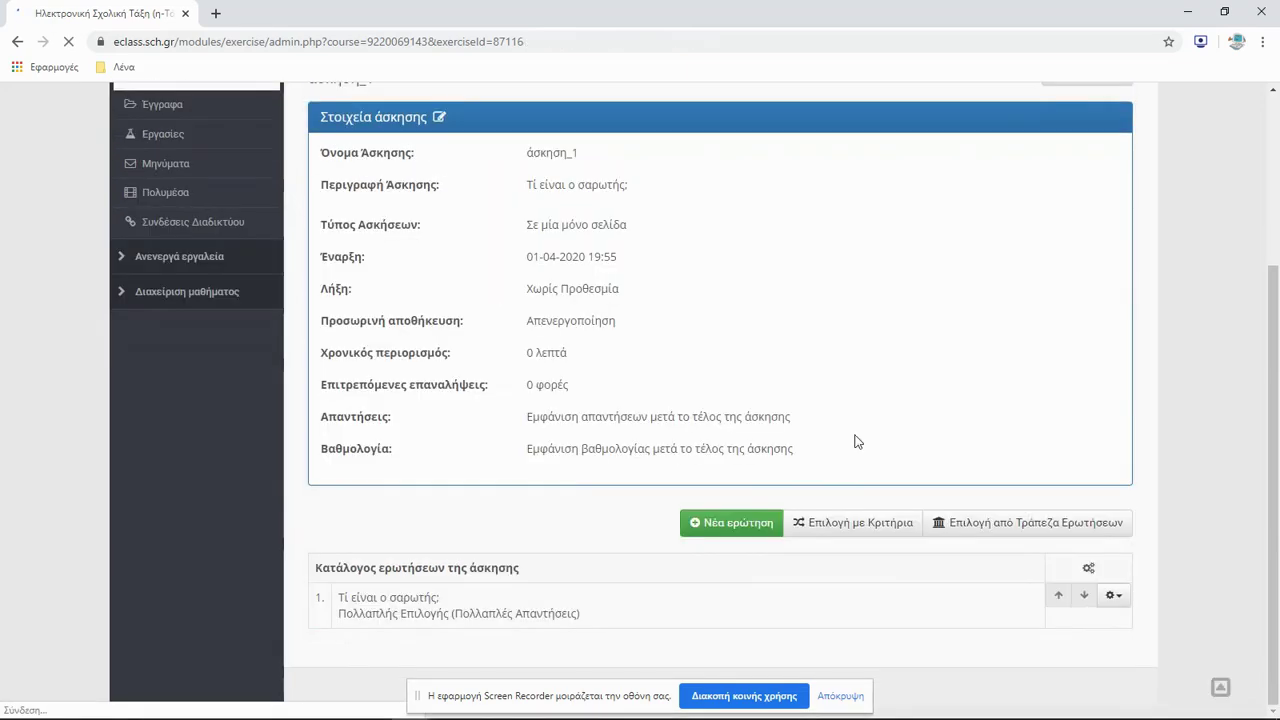
pyautogui.scroll(3, 665, 544)
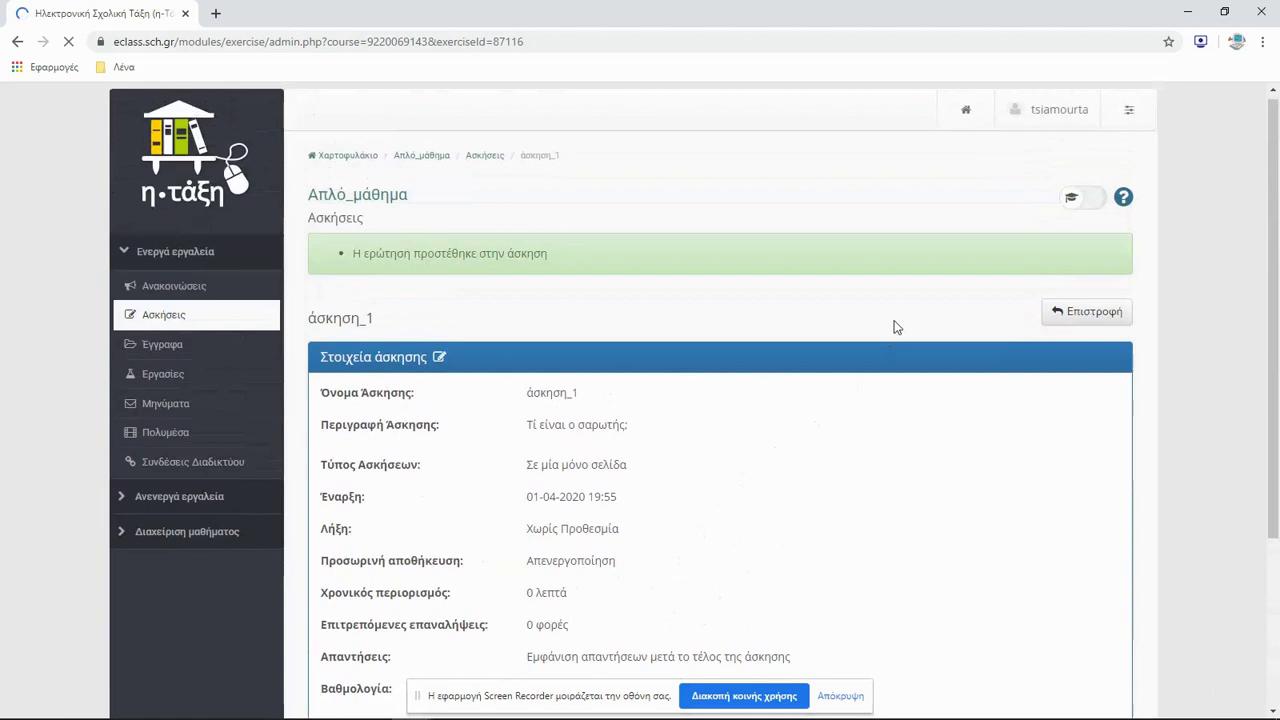
# Switch to the student environment, open άσκηση_1, choose "Περιφερειακή συσκευή" as the answer and submit the exercise.
pyautogui.click(1071, 199)
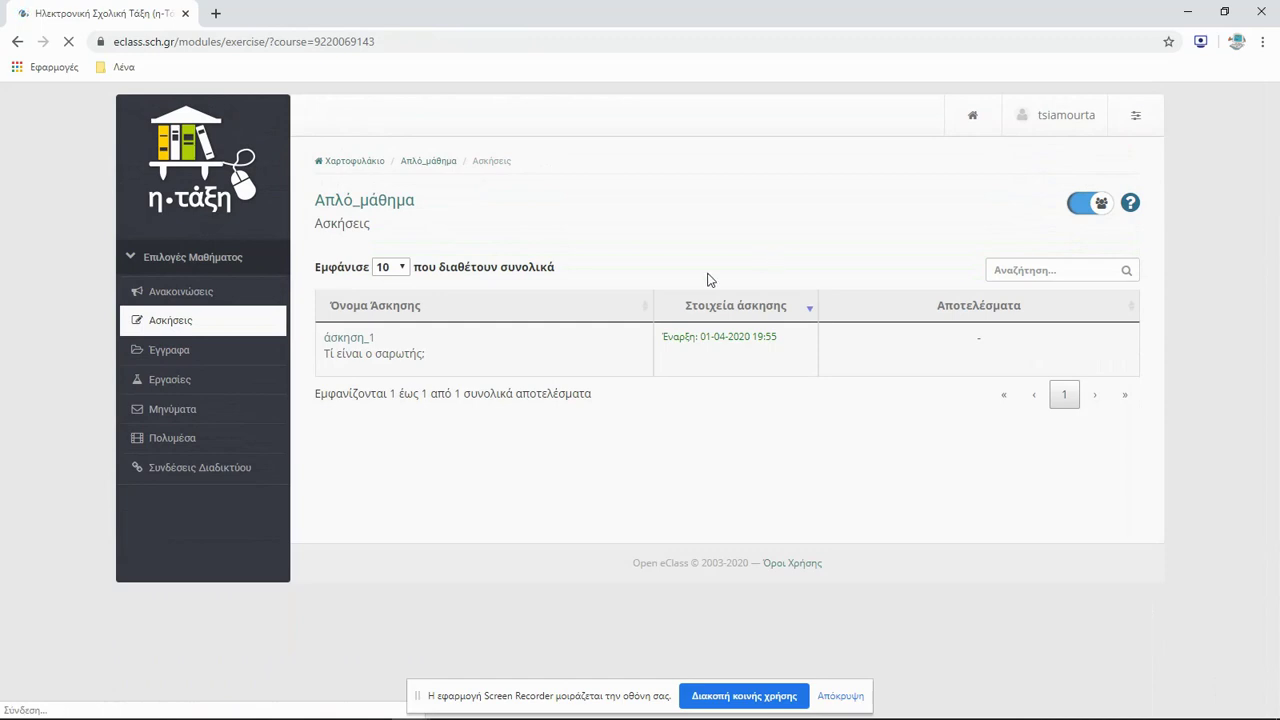
pyautogui.click(362, 340)
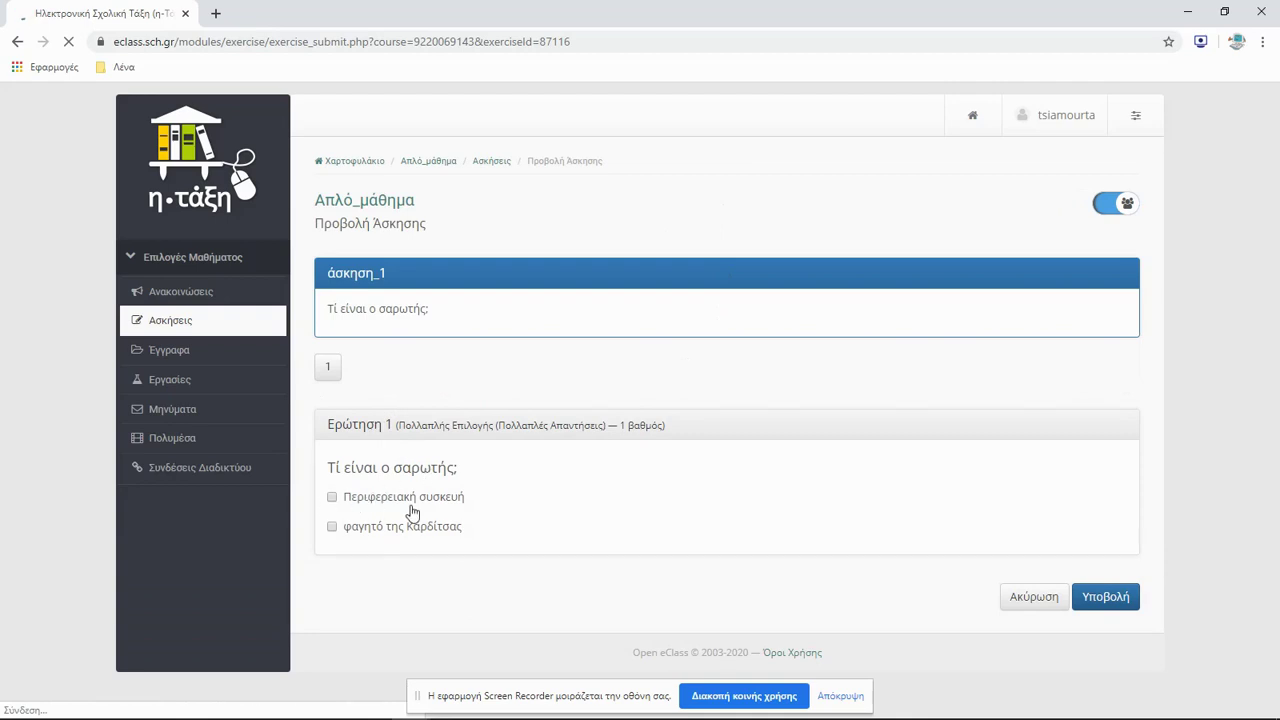
pyautogui.click(333, 498)
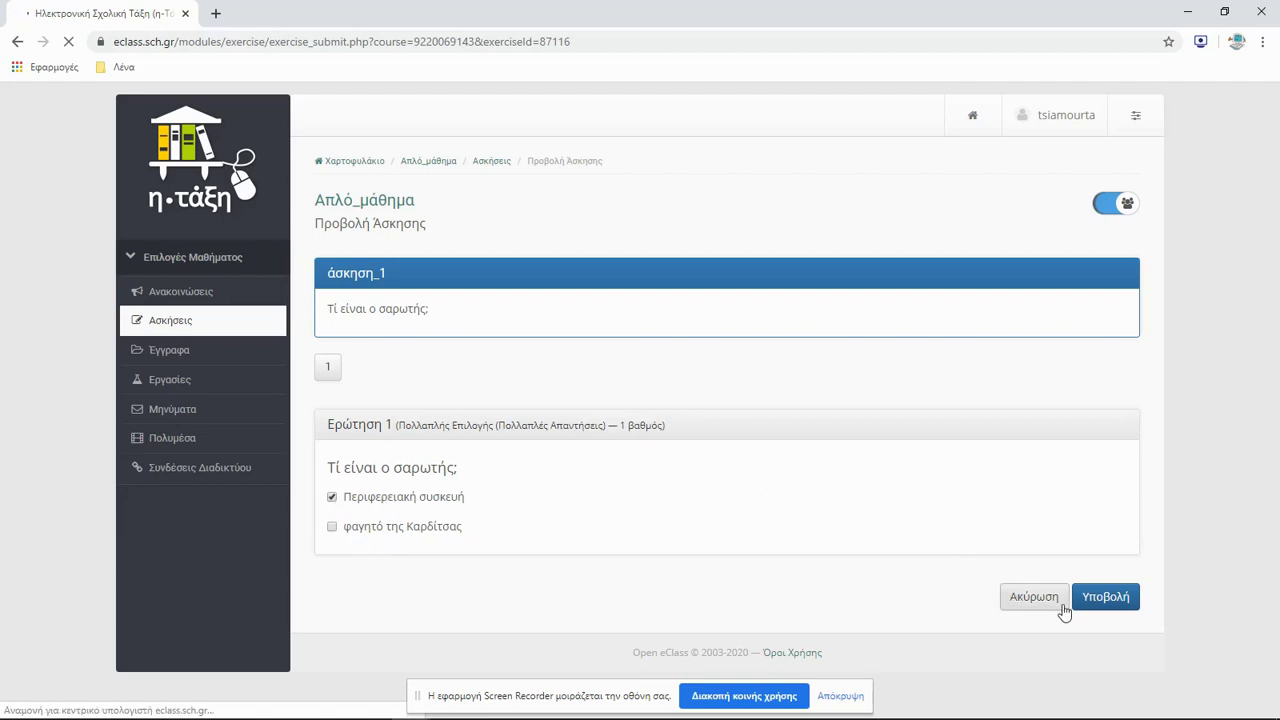
pyautogui.click(1106, 603)
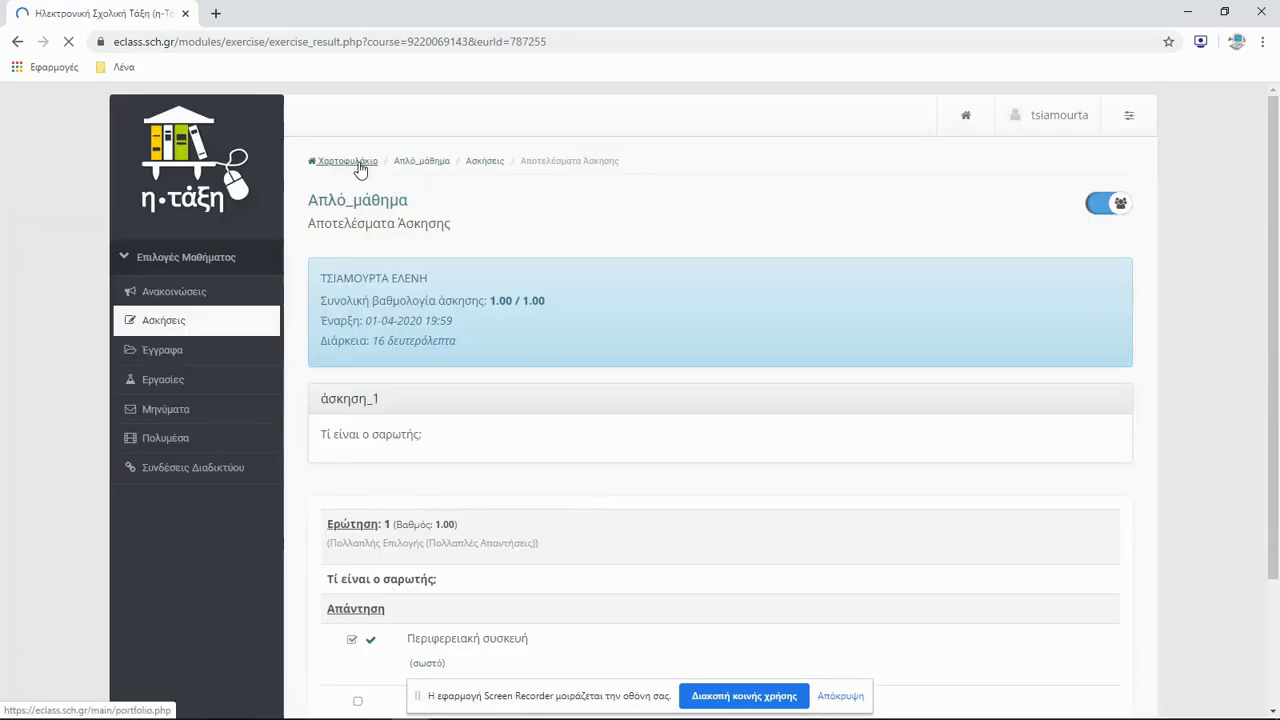
# Reopen Απλό_μάθημα from the portfolio and review its web links, assignments, documents and exercises.
pyautogui.click(358, 164)
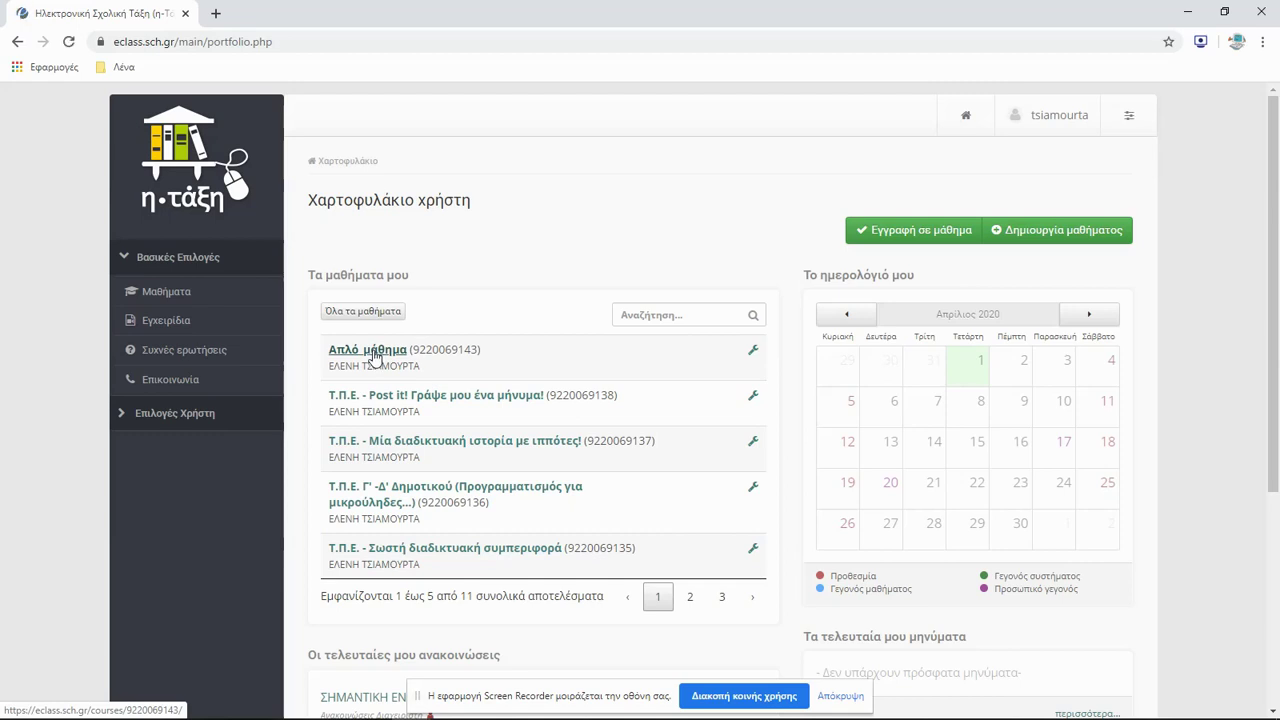
pyautogui.click(372, 352)
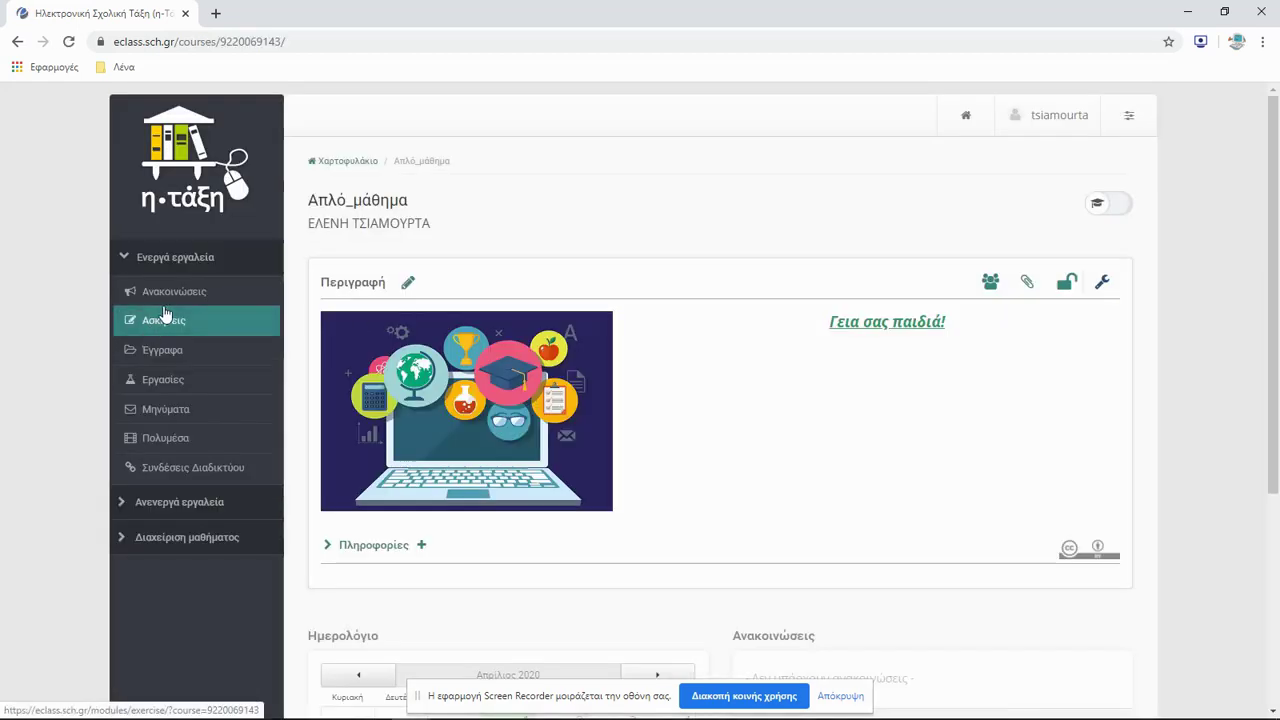
pyautogui.click(173, 479)
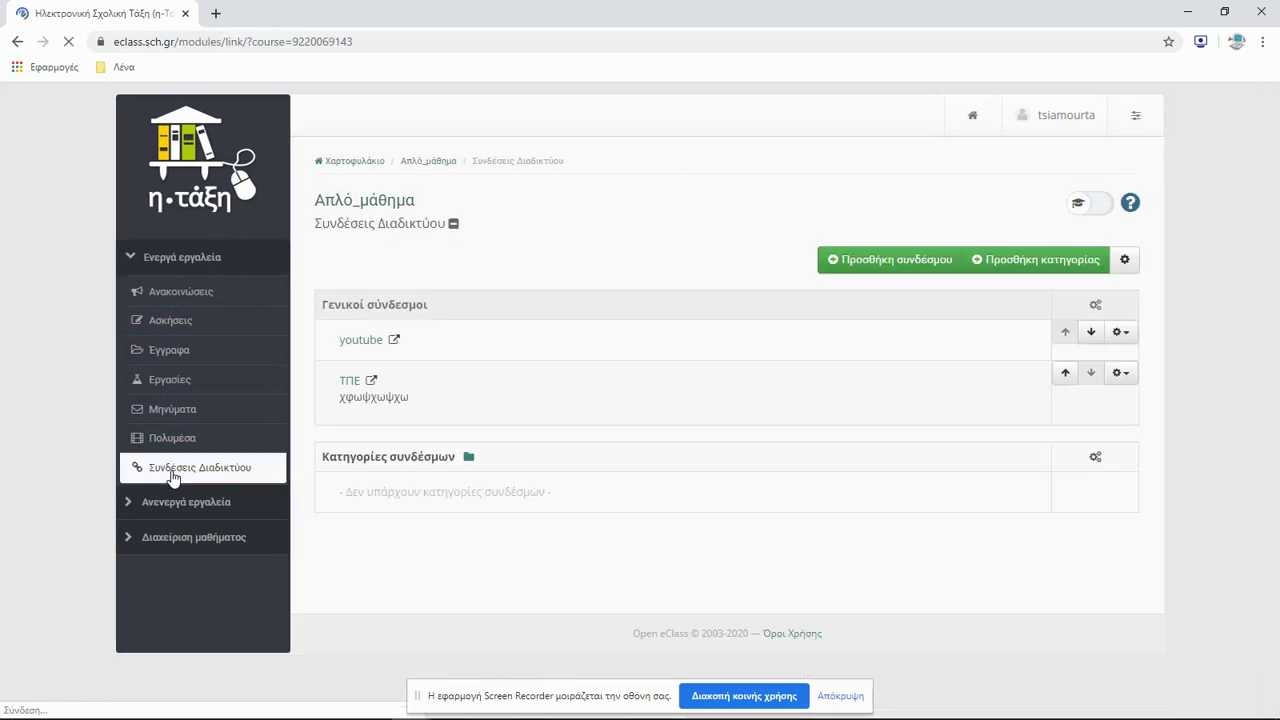
pyautogui.click(165, 394)
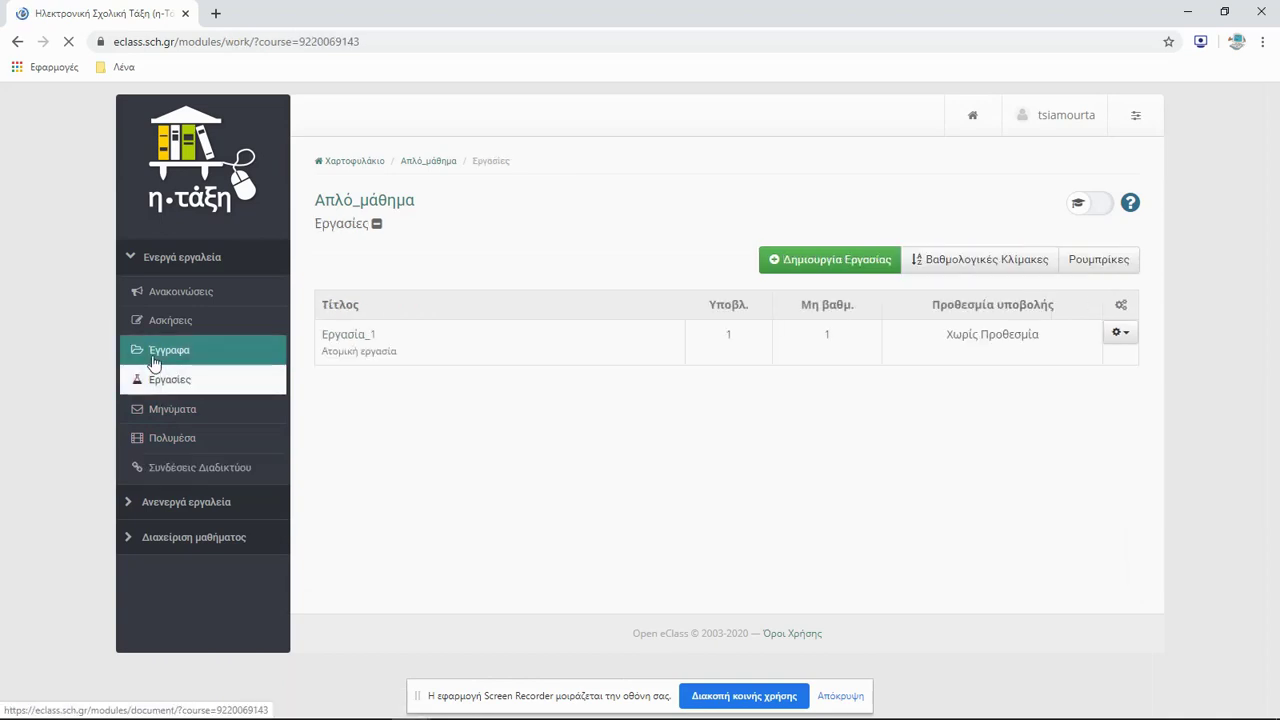
pyautogui.click(153, 361)
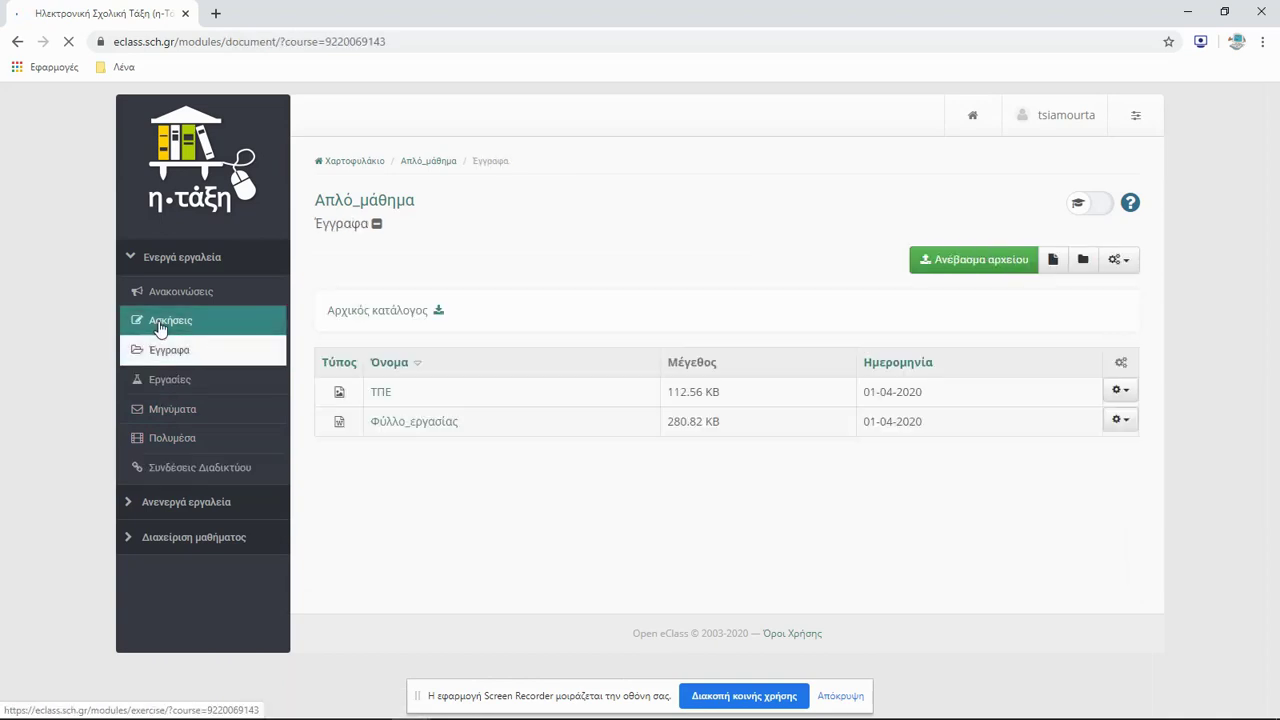
pyautogui.click(160, 327)
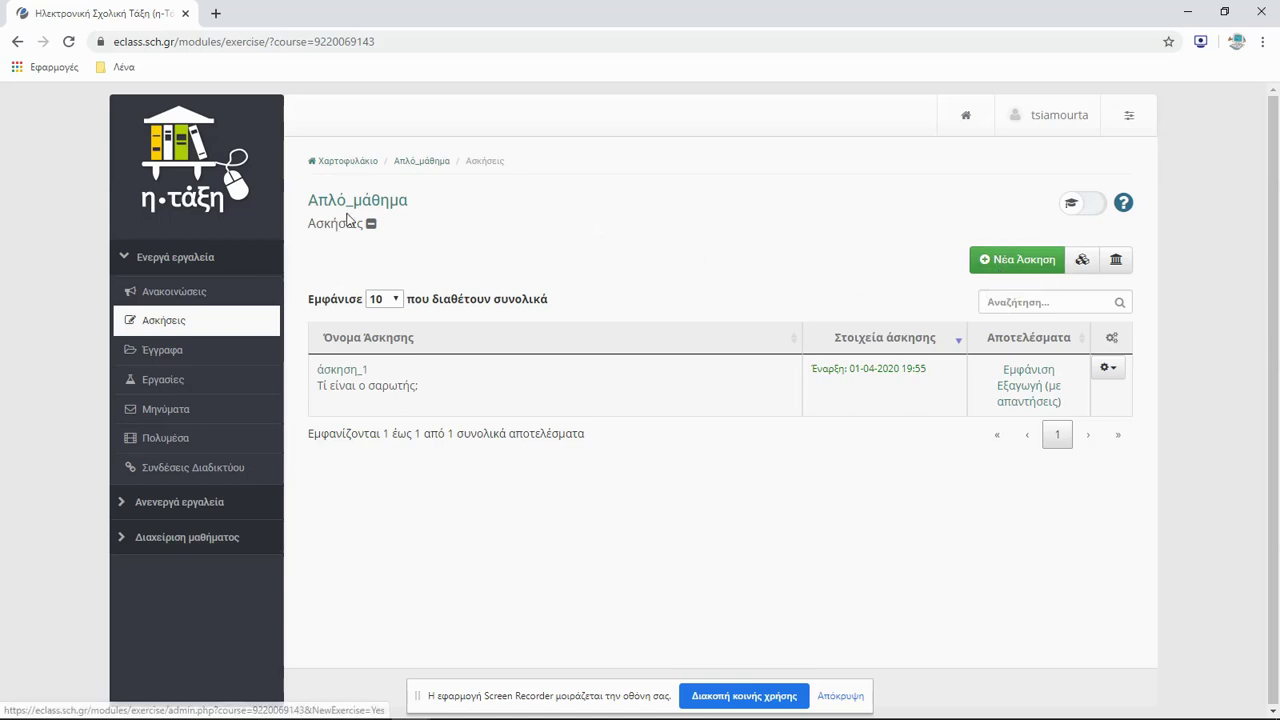
# Change the course format to Μάθημα με ενότητες (εβδομαδιαίες, θεματικές) in the course settings and save.
pyautogui.click(378, 202)
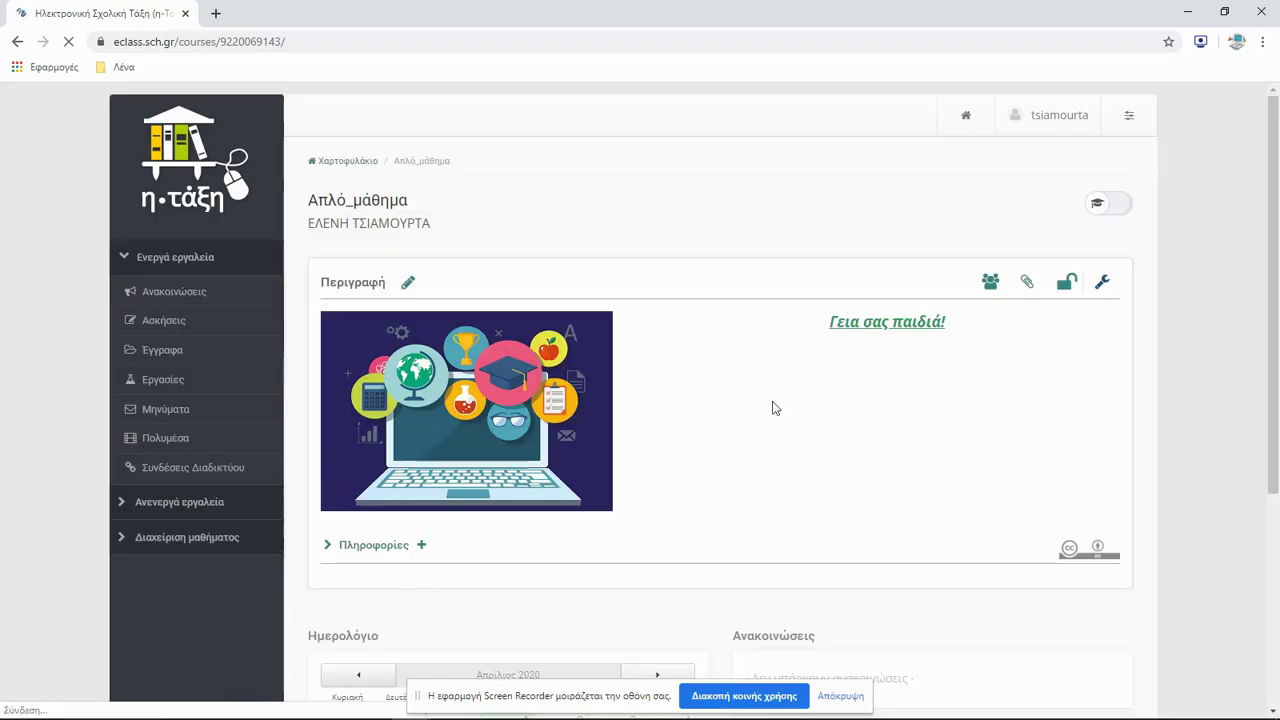
pyautogui.click(1103, 284)
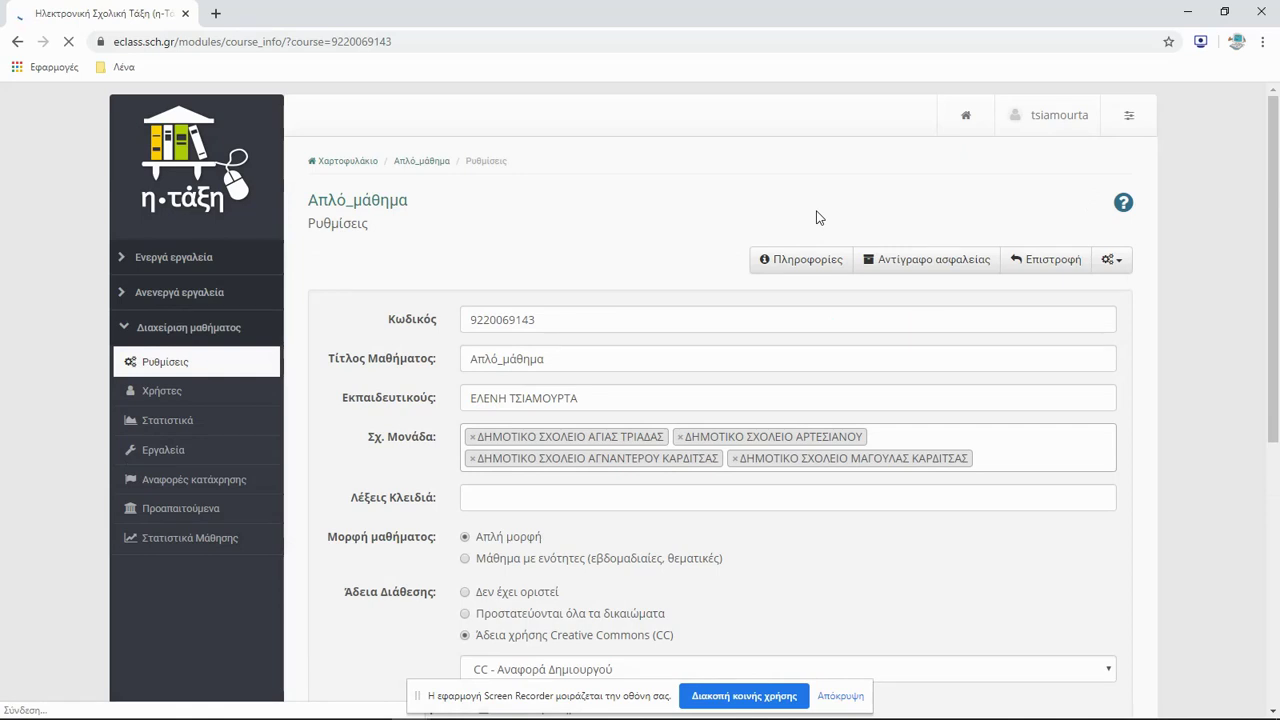
pyautogui.scroll(-1, 650, 400)
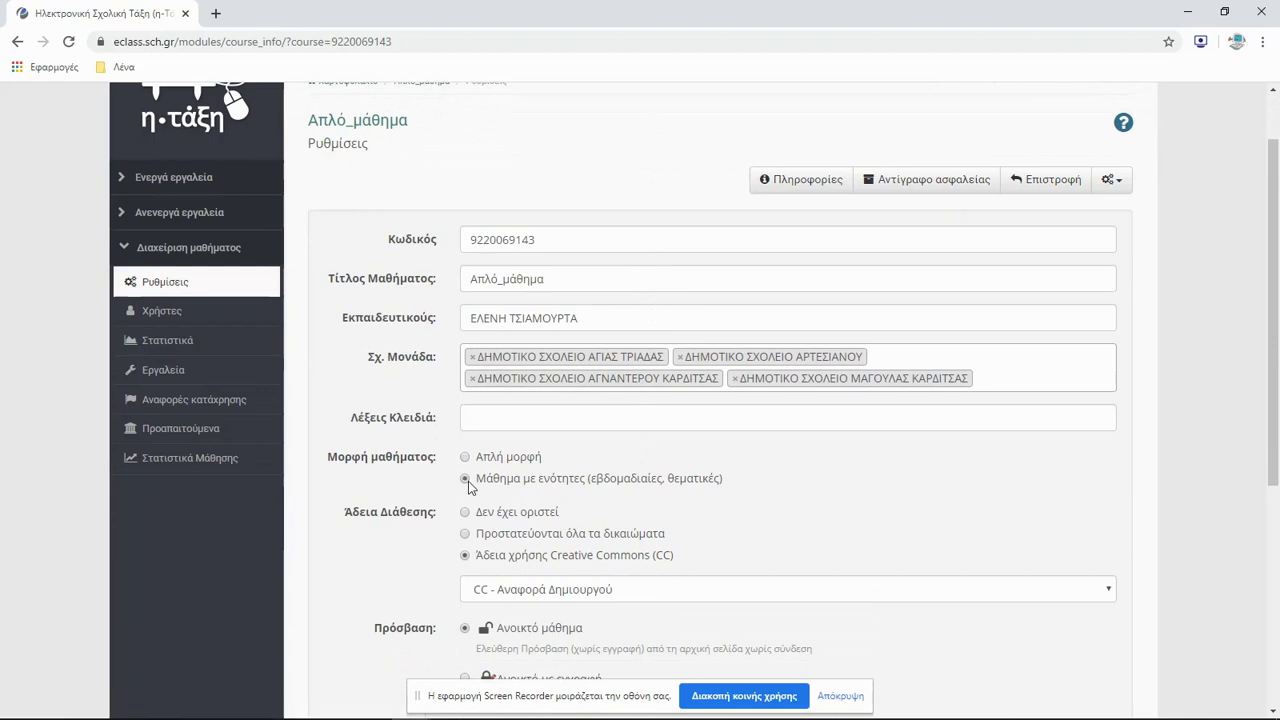
pyautogui.scroll(-3, 828, 493)
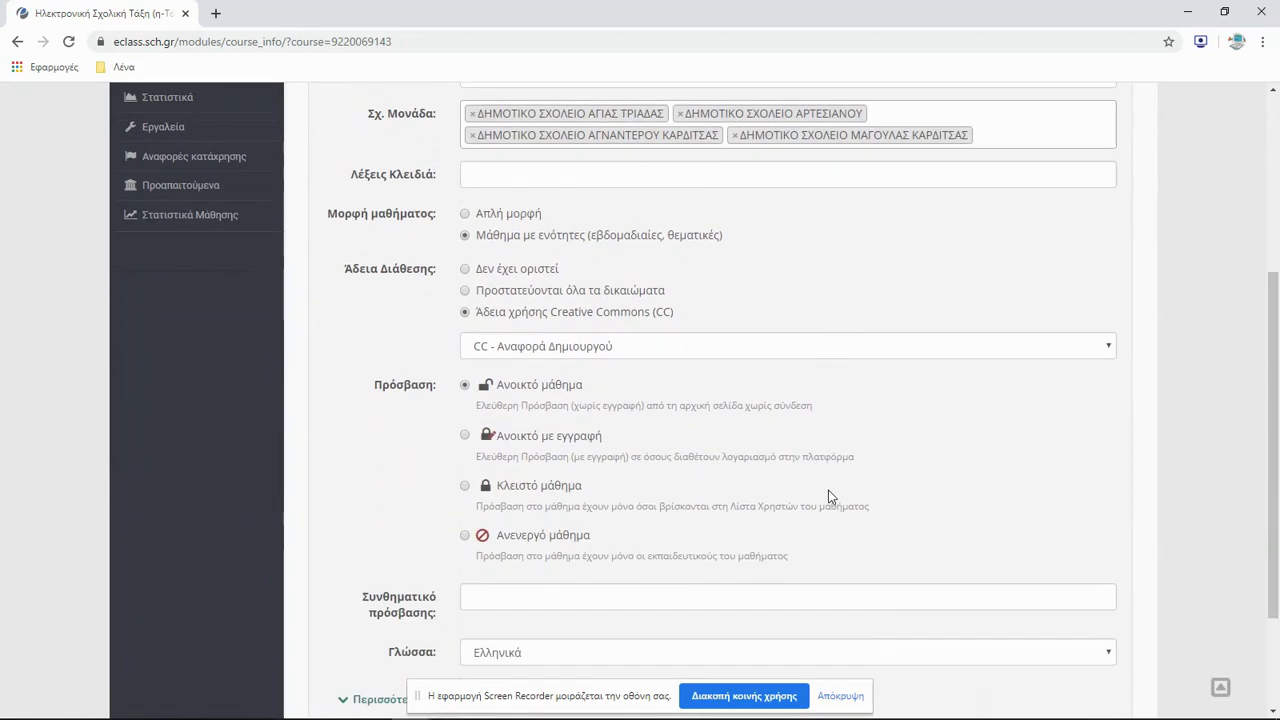
pyautogui.scroll(-2, 828, 493)
pyautogui.click(508, 589)
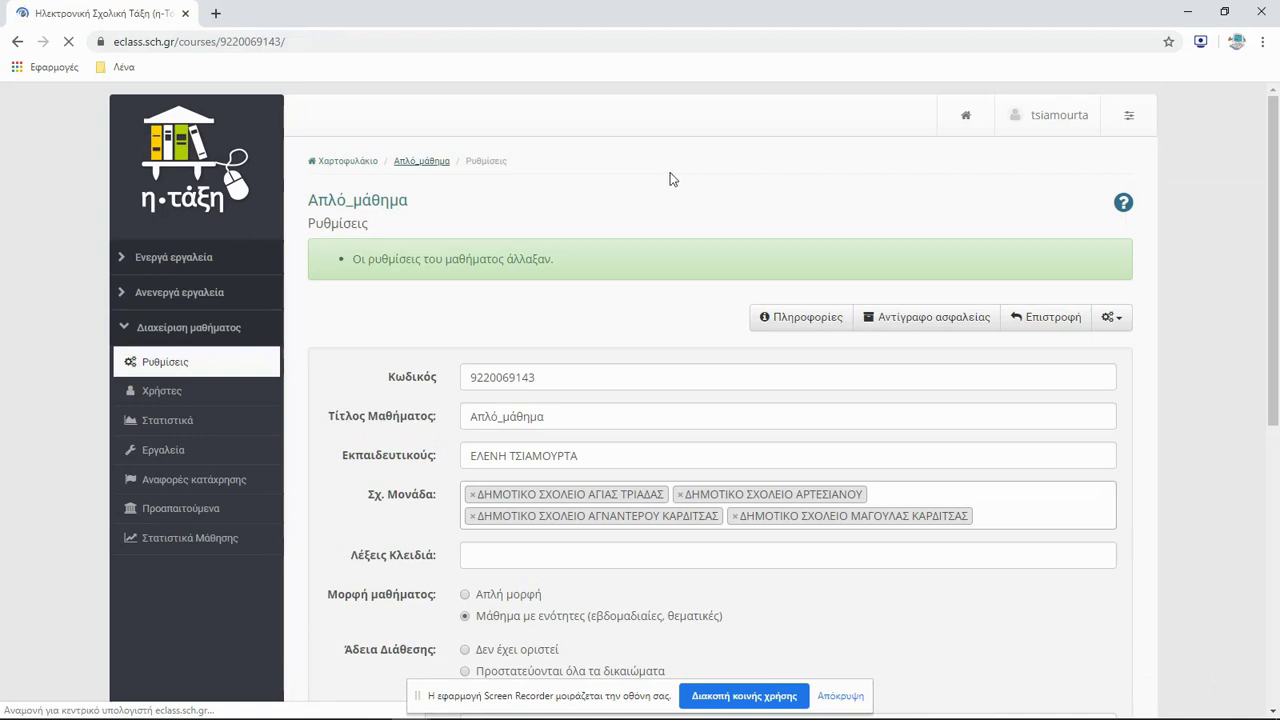
# Add a course unit titled "Ενότητα_1" with the short description "Περιγραφή ενότητας_1" and submit it.
pyautogui.scroll(-2, 829, 454)
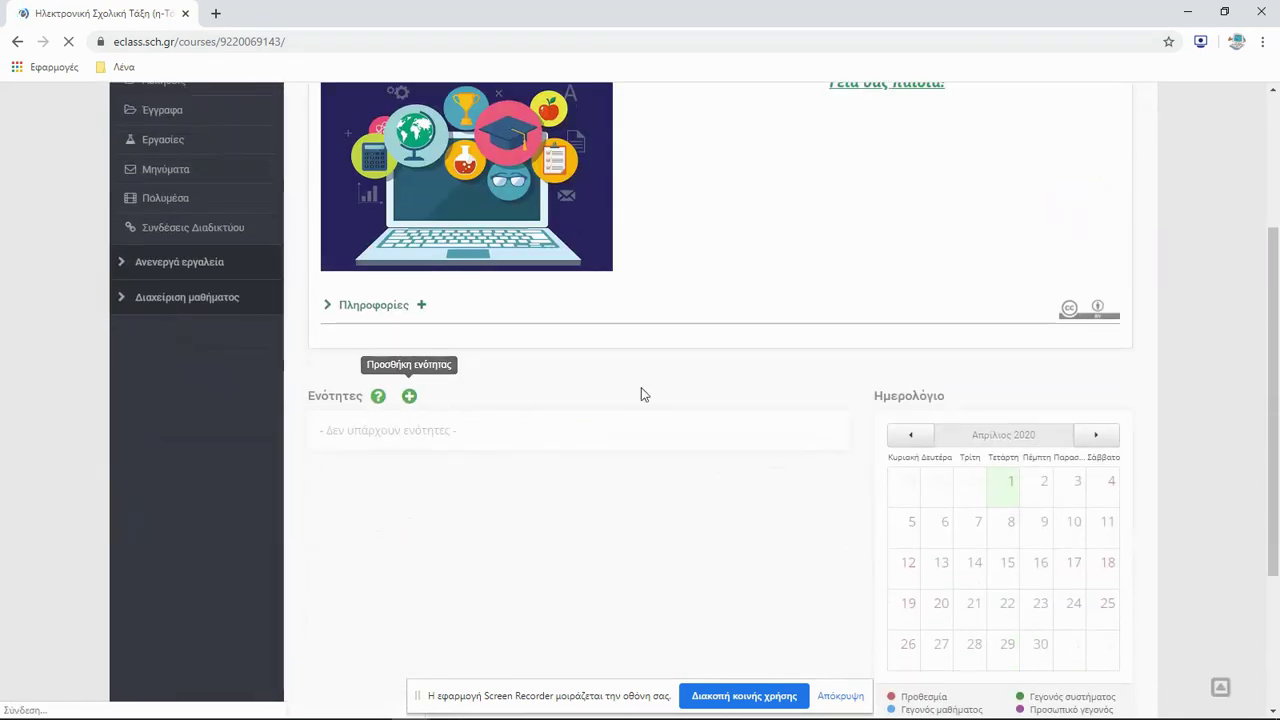
pyautogui.scroll(2, 600, 410)
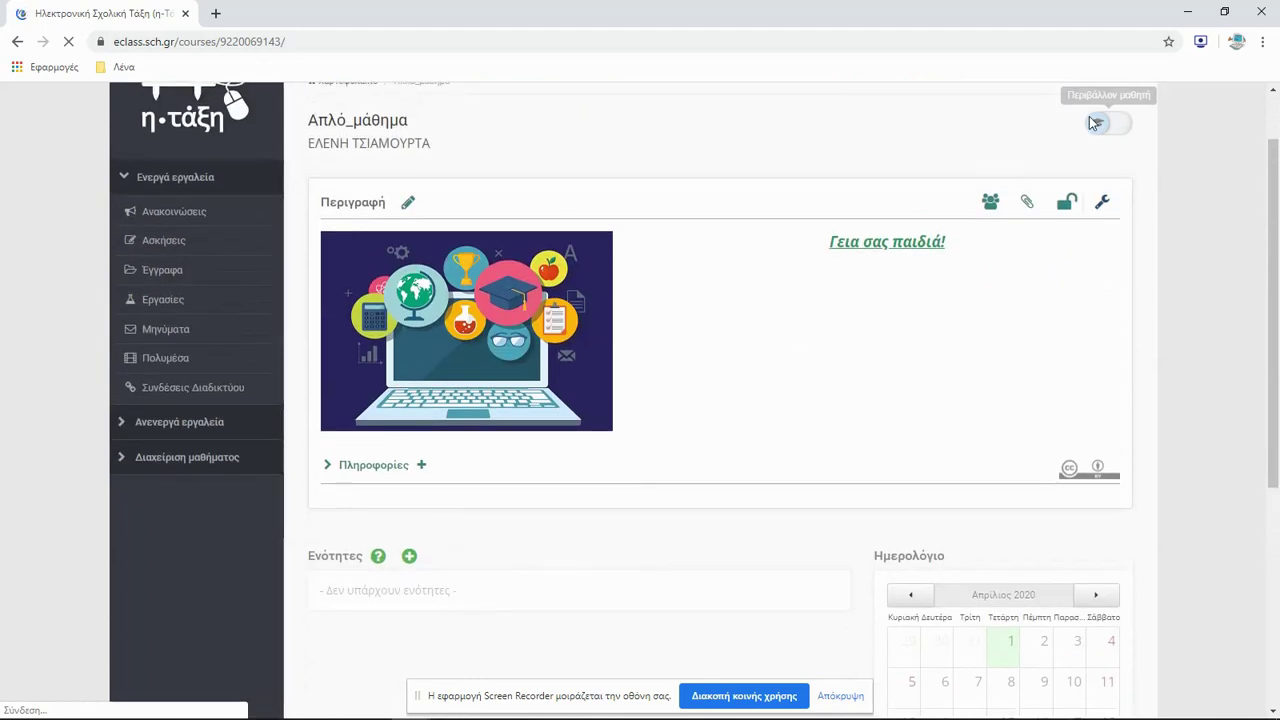
pyautogui.scroll(-1, 372, 494)
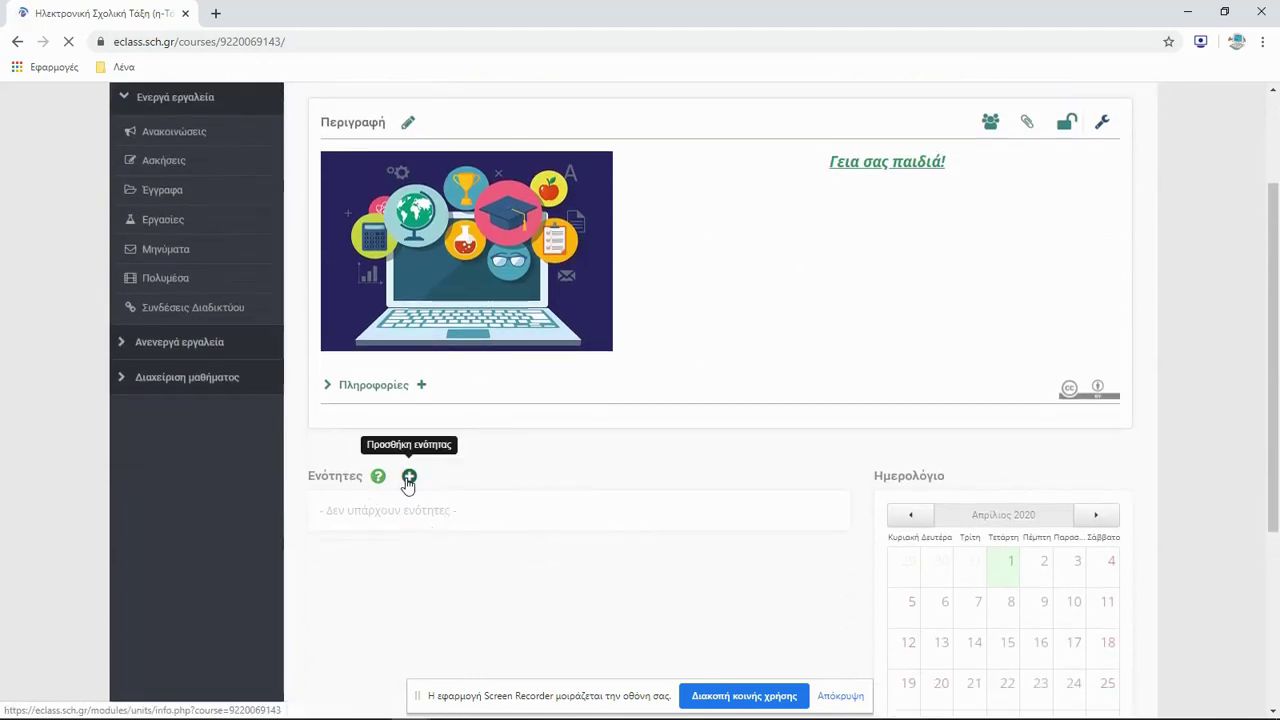
pyautogui.click(409, 477)
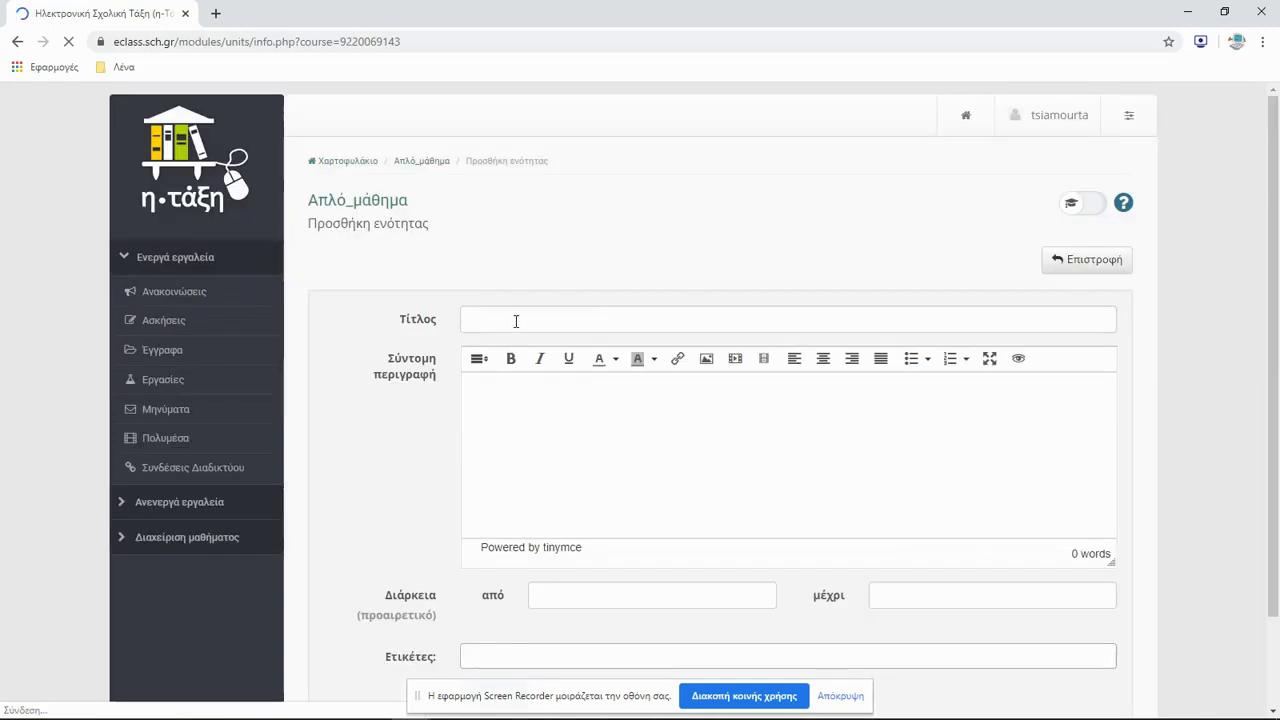
pyautogui.click(512, 320)
pyautogui.click(505, 357)
pyautogui.click(509, 400)
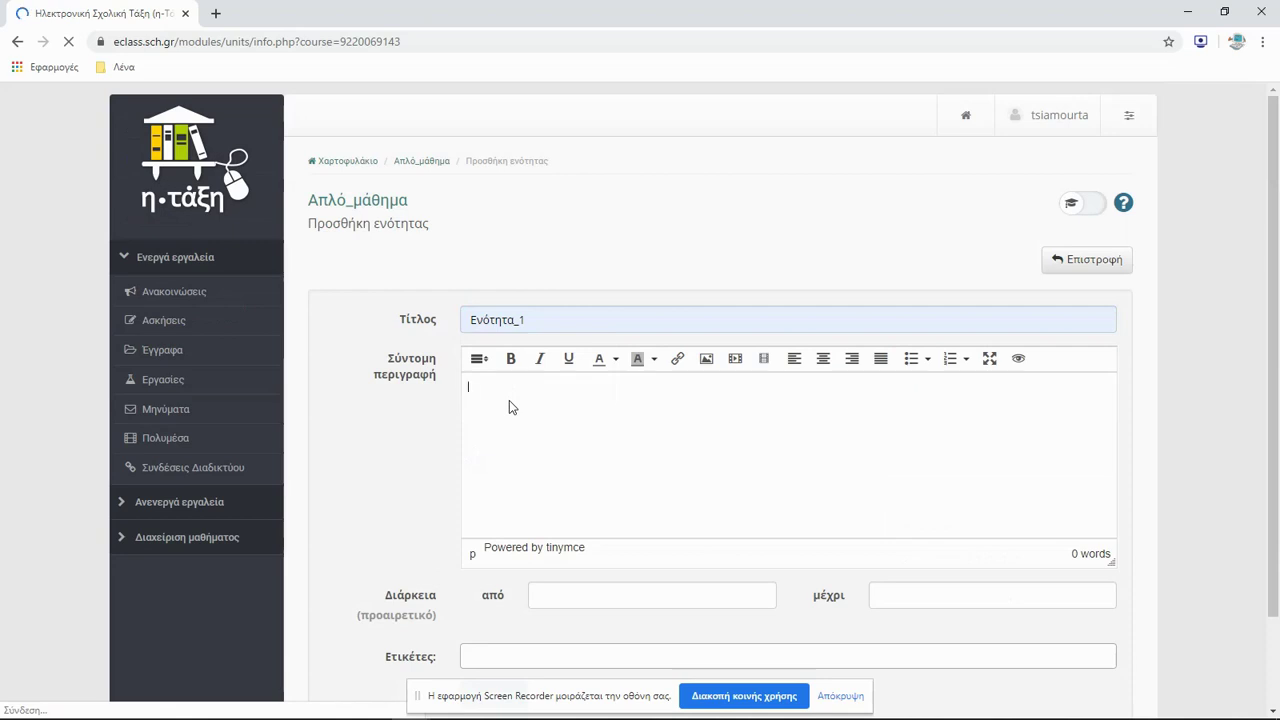
pyautogui.write('Περιγραφή εν')
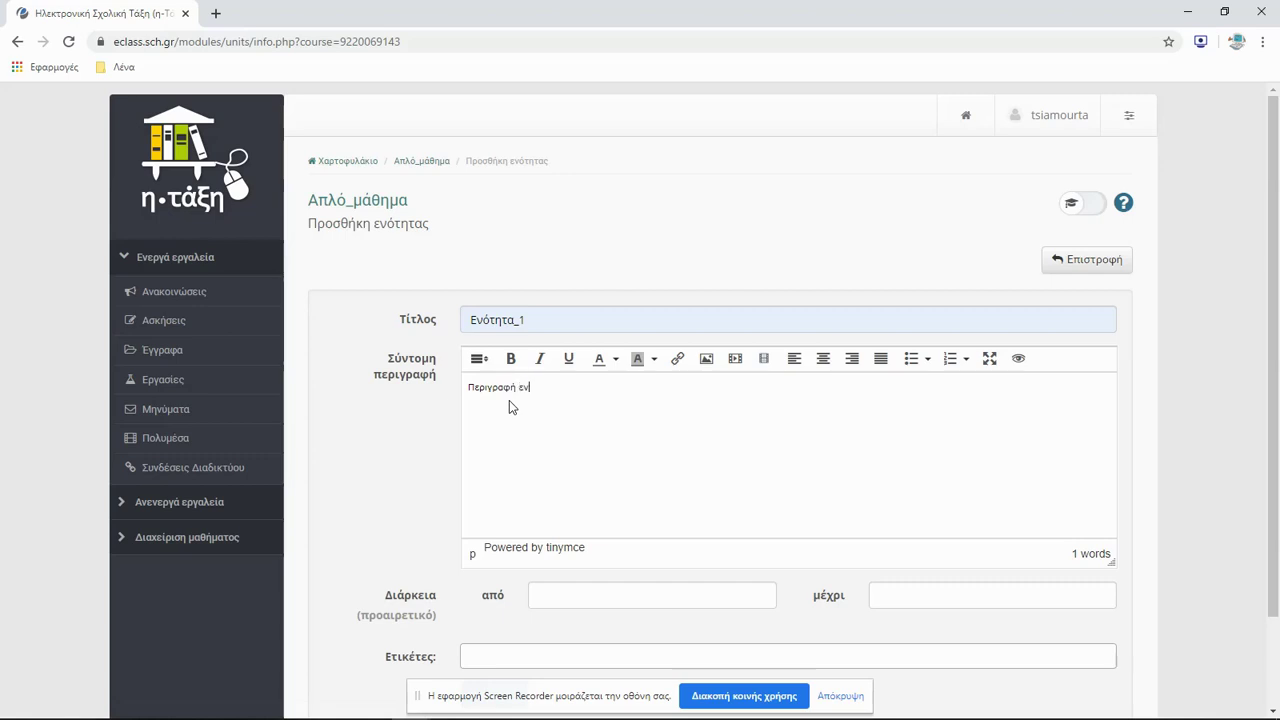
pyautogui.write('ότητας_1')
pyautogui.scroll(-1, 488, 673)
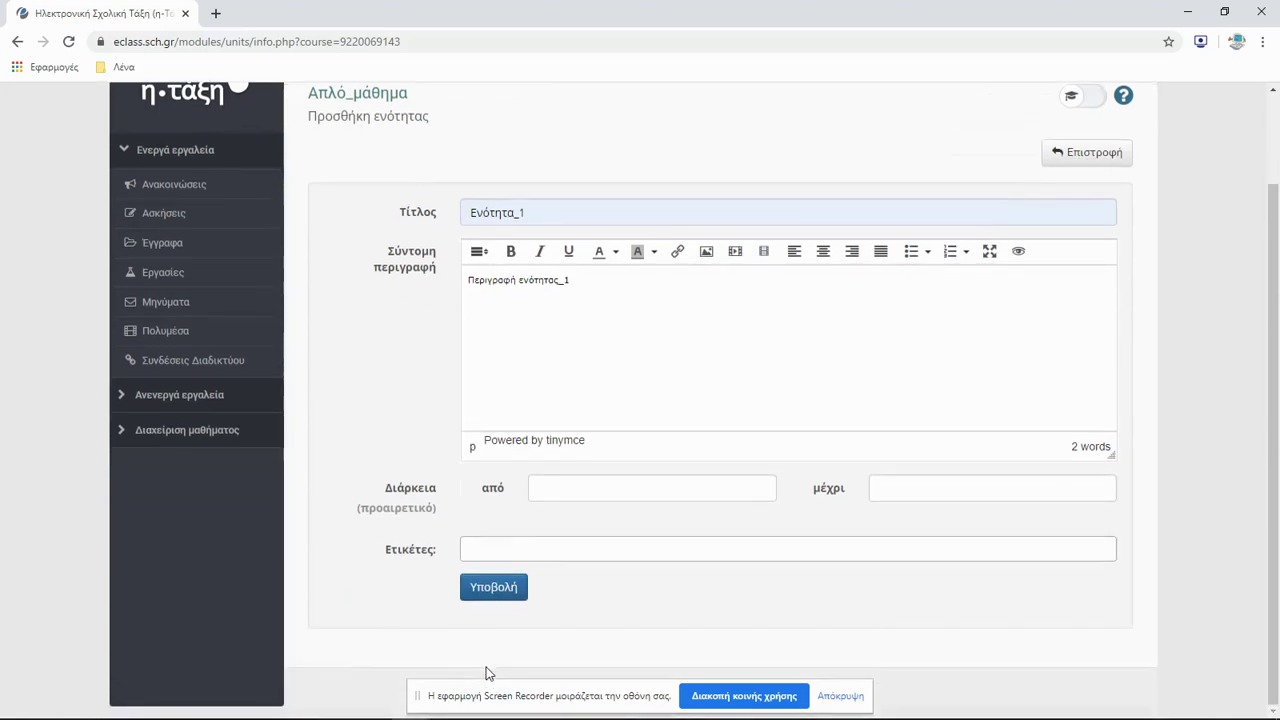
pyautogui.click(506, 590)
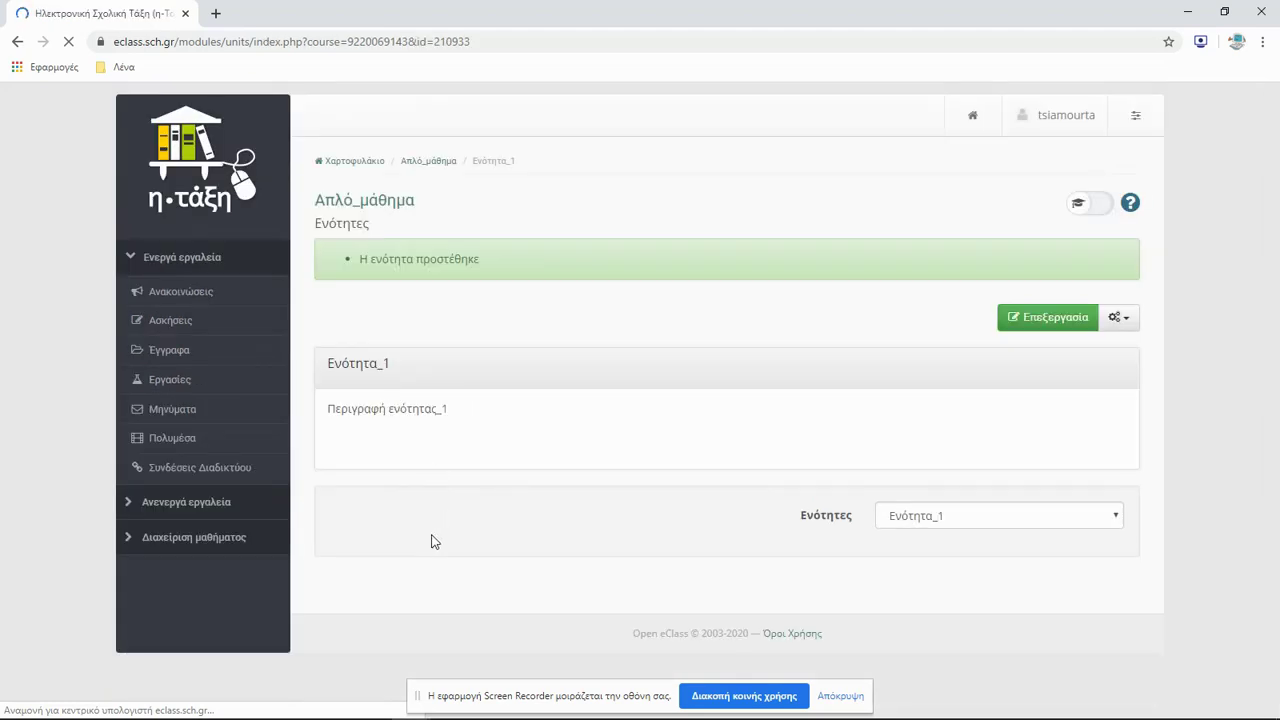
# Review the kinds of content that can be added to Ενότητα_1, and return to the course home page.
pyautogui.click(1121, 317)
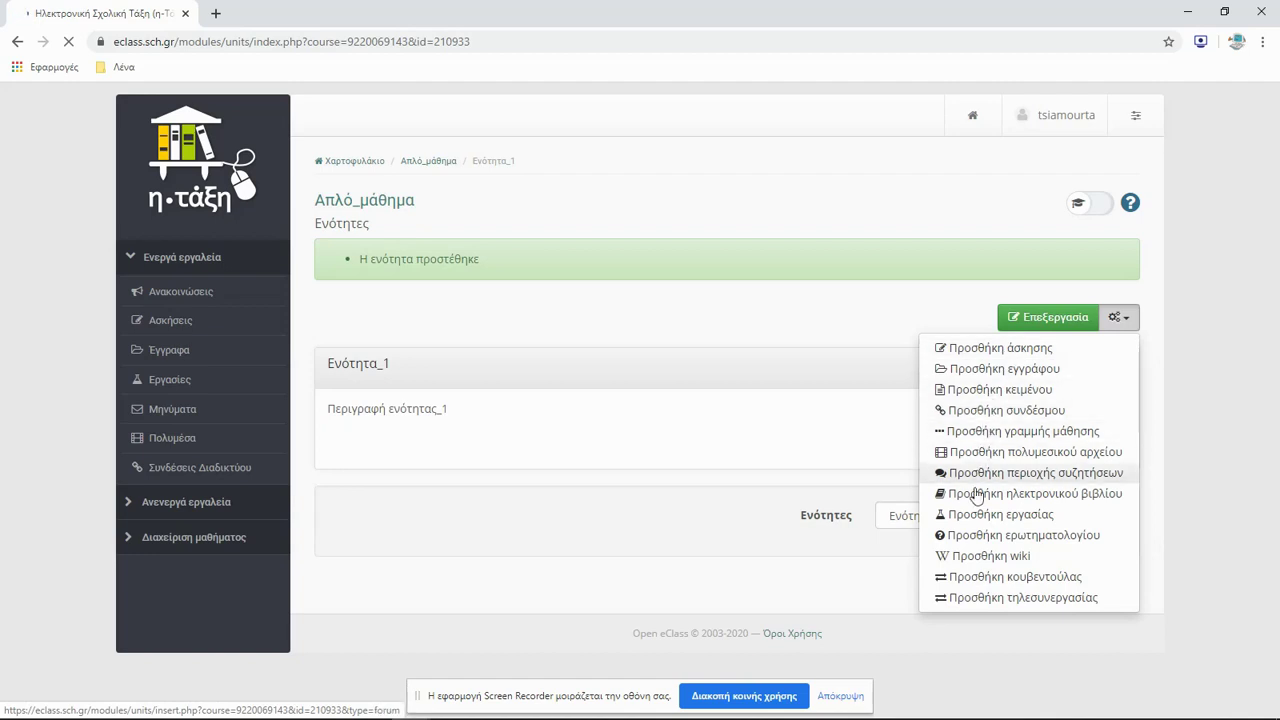
pyautogui.click(688, 309)
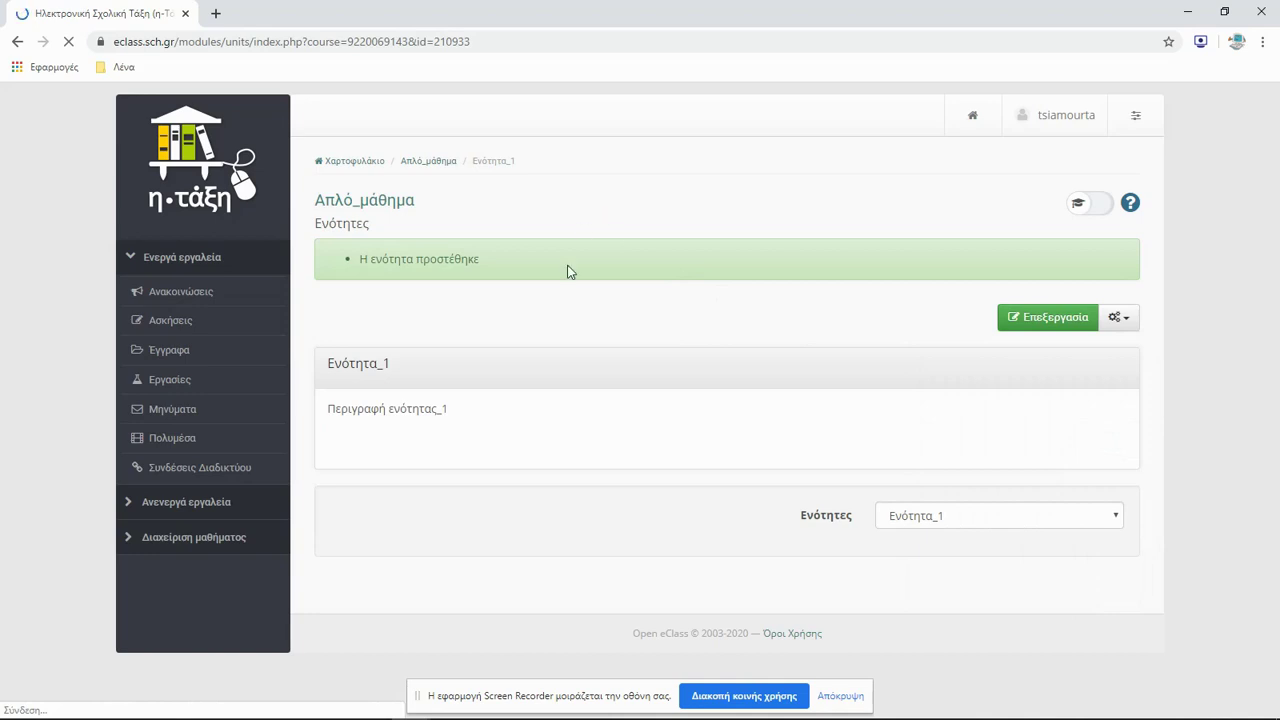
pyautogui.click(430, 161)
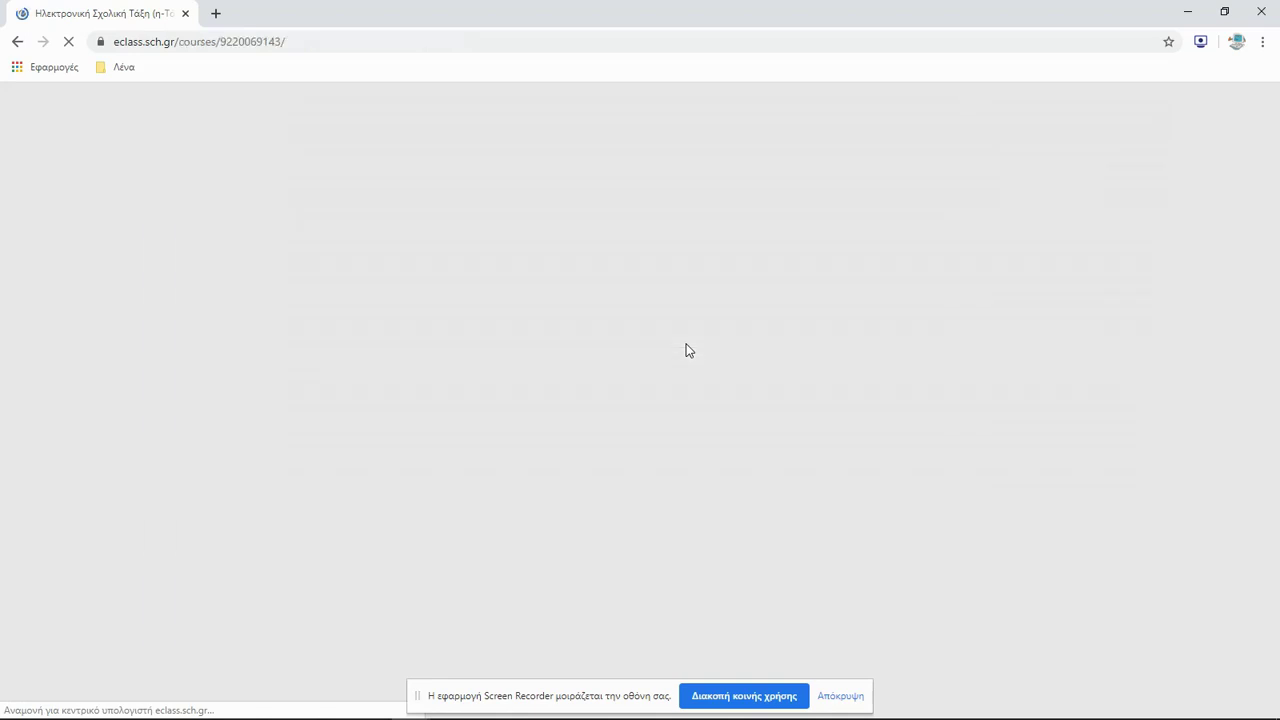
# Add a second course unit titled "Ενότητα_2" with the short description "Περιγραφή ενότητας_2" and submit it.
pyautogui.scroll(-2, 651, 471)
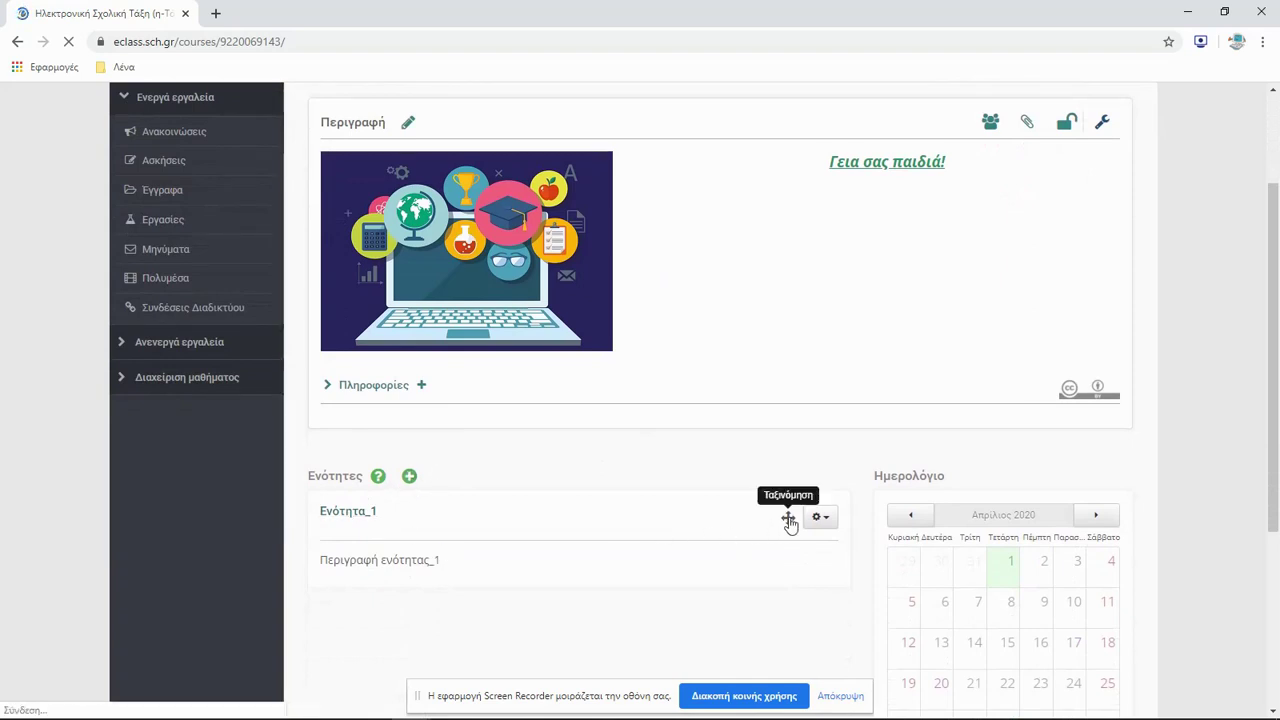
pyautogui.click(409, 477)
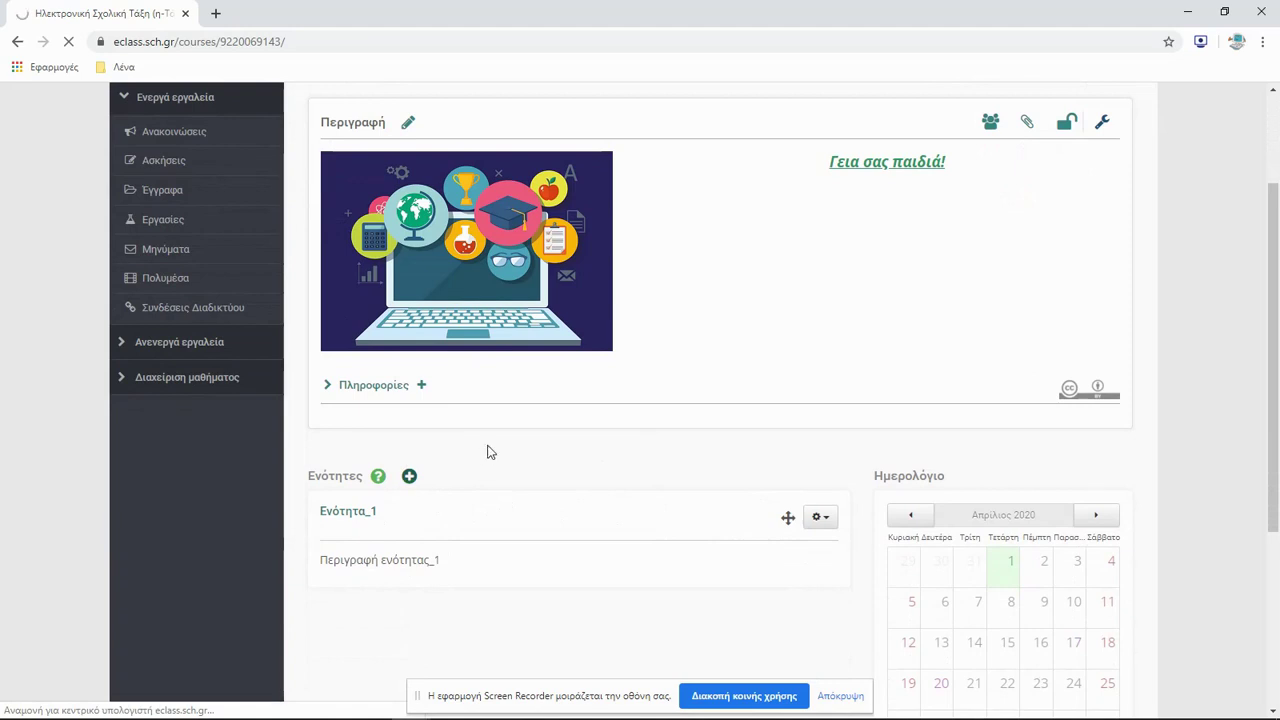
pyautogui.click(494, 310)
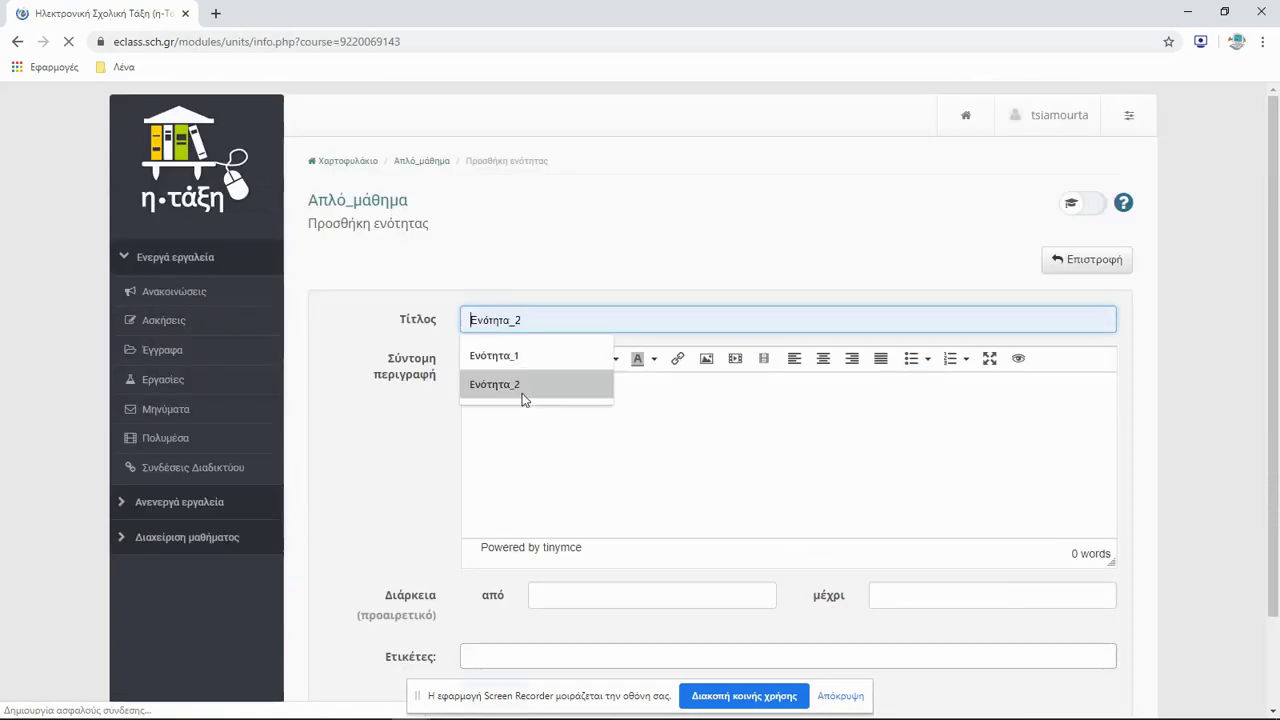
pyautogui.click(525, 385)
pyautogui.click(552, 444)
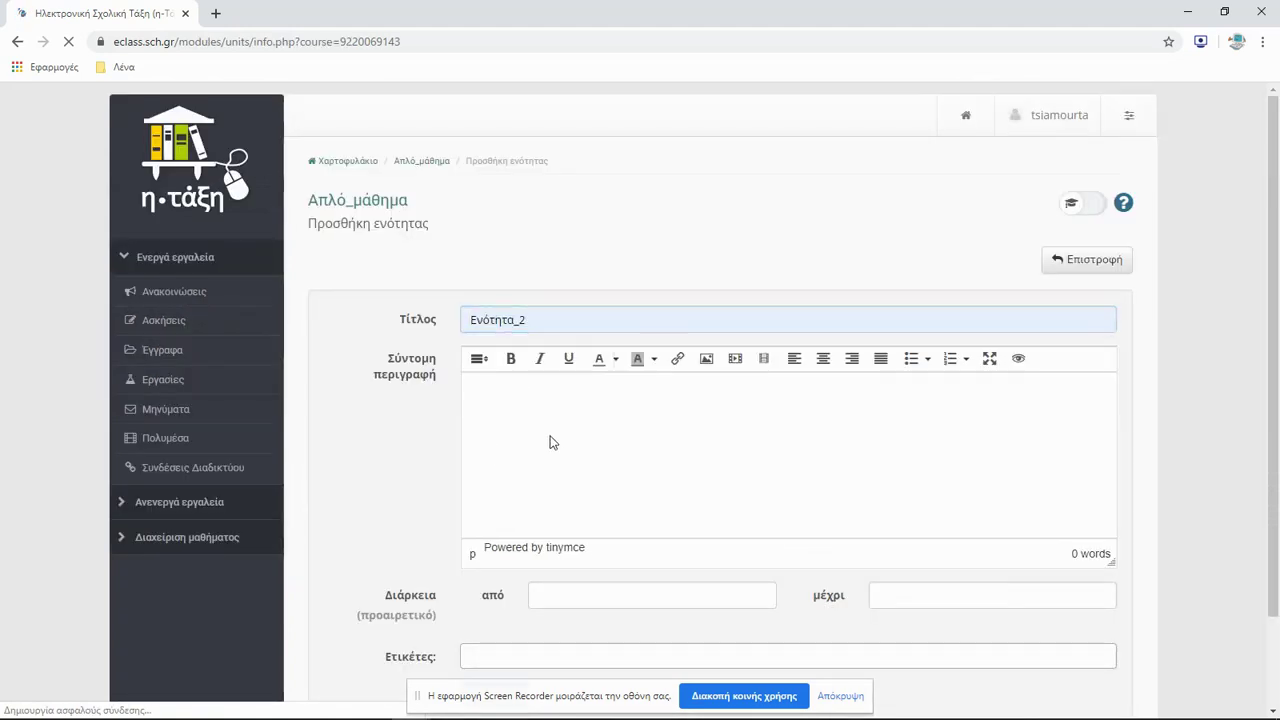
pyautogui.write('Περιγραφή ε')
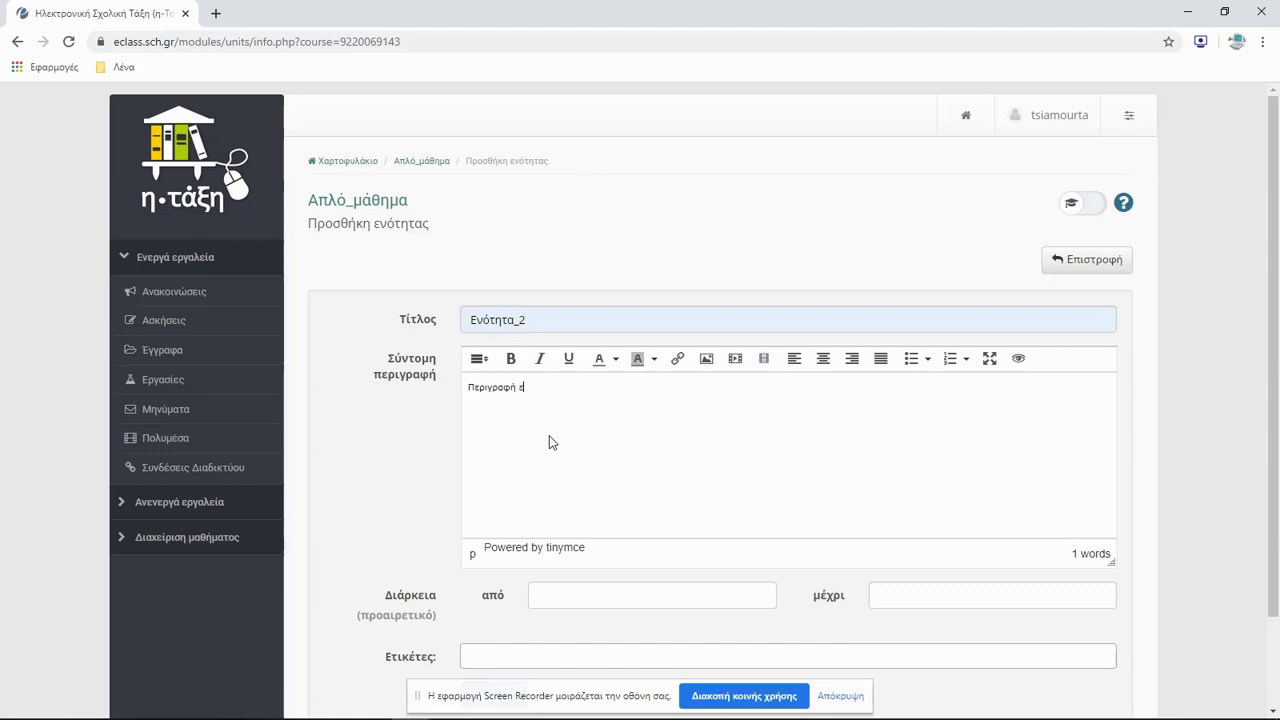
pyautogui.write('νότητας_2')
pyautogui.scroll(-1, 549, 474)
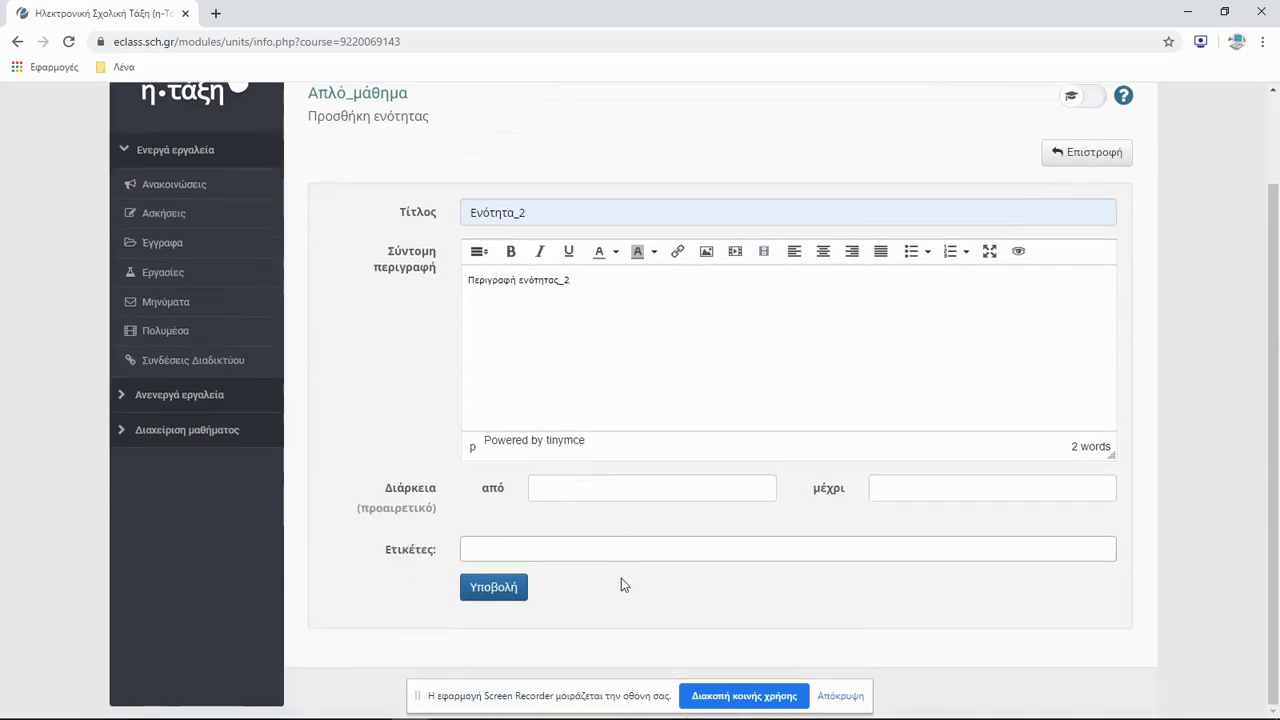
pyautogui.click(477, 590)
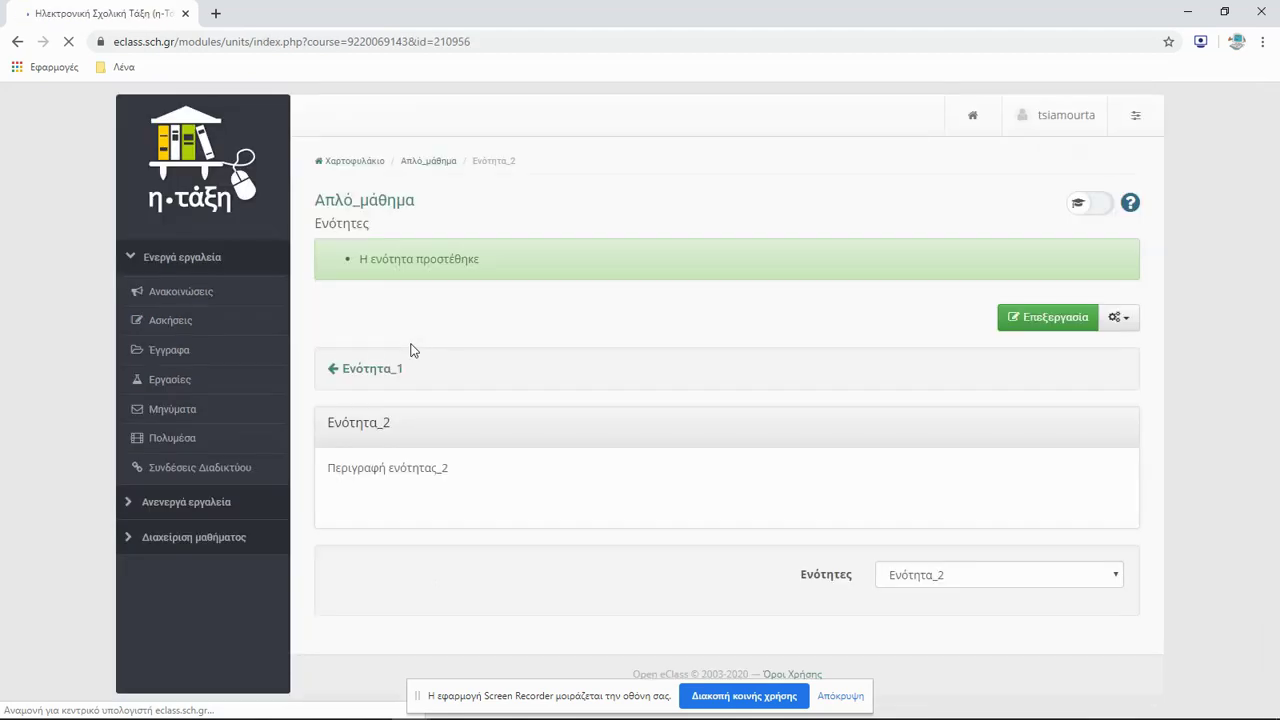
# Return to the course home page, move Ενότητα_2 above Ενότητα_1, and check the management options for Ενότητα_2.
pyautogui.click(430, 163)
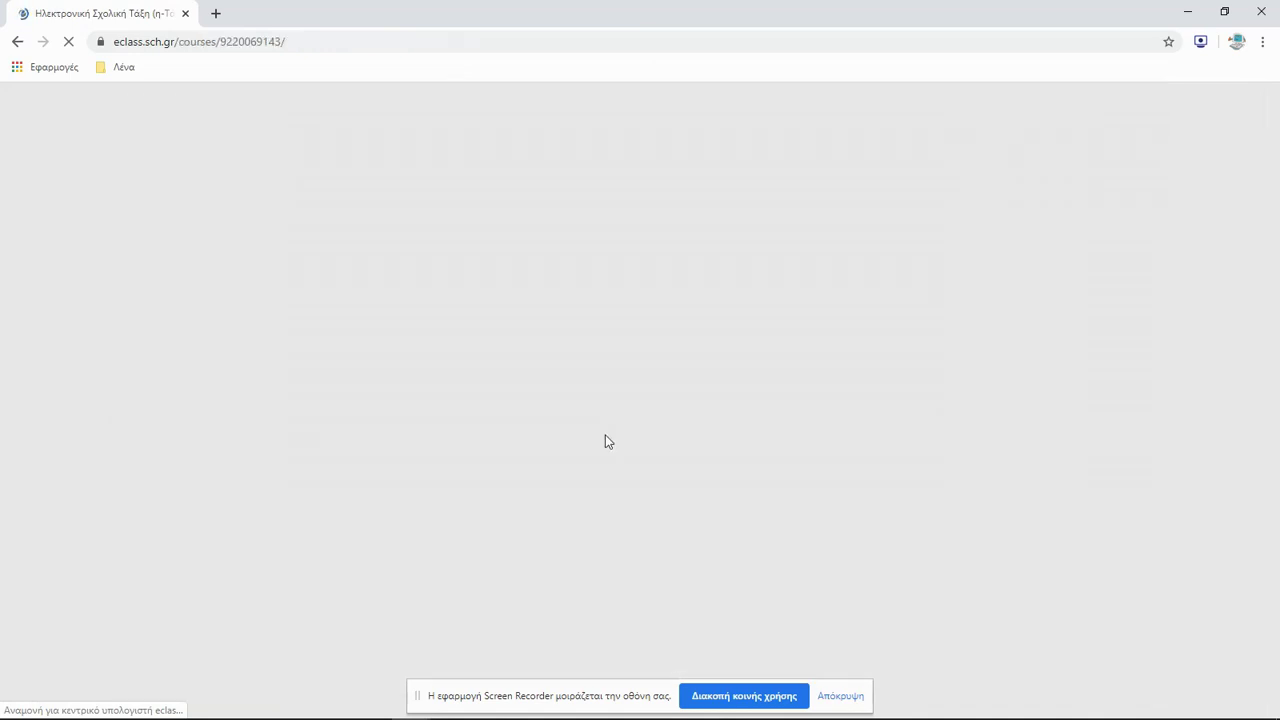
pyautogui.scroll(-3, 608, 453)
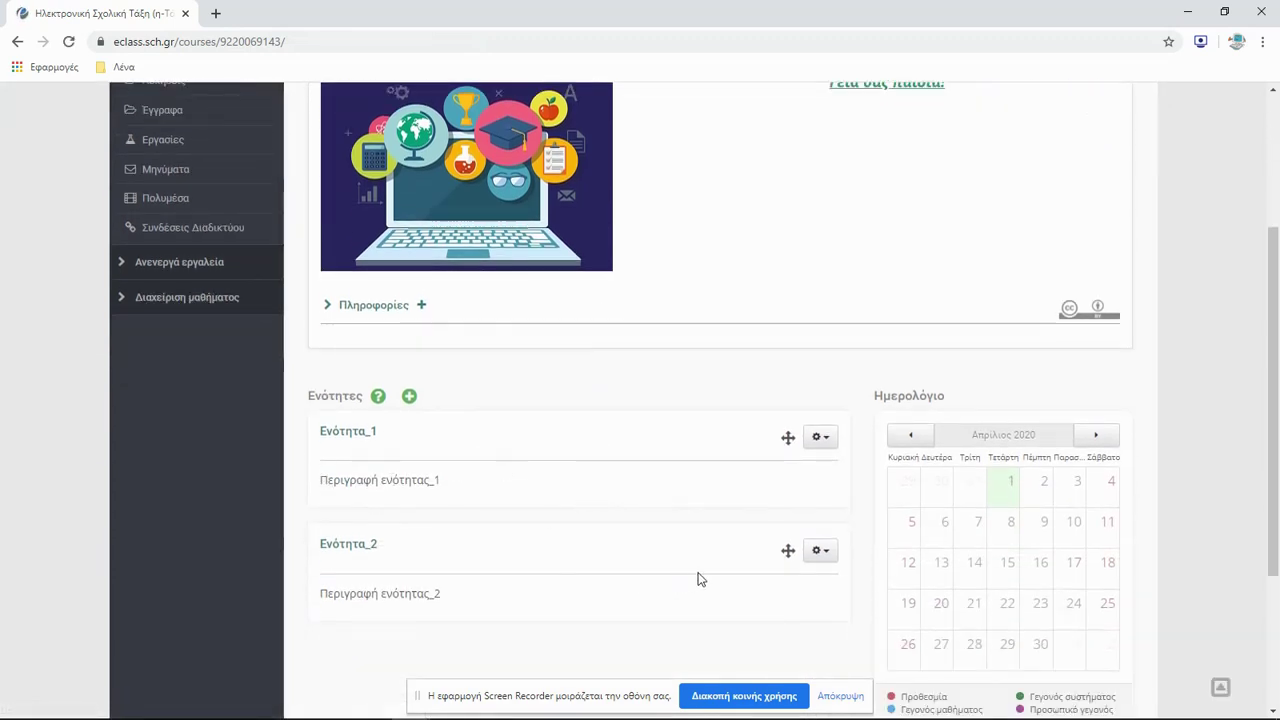
pyautogui.moveTo(789, 552); pyautogui.dragTo(780, 442)
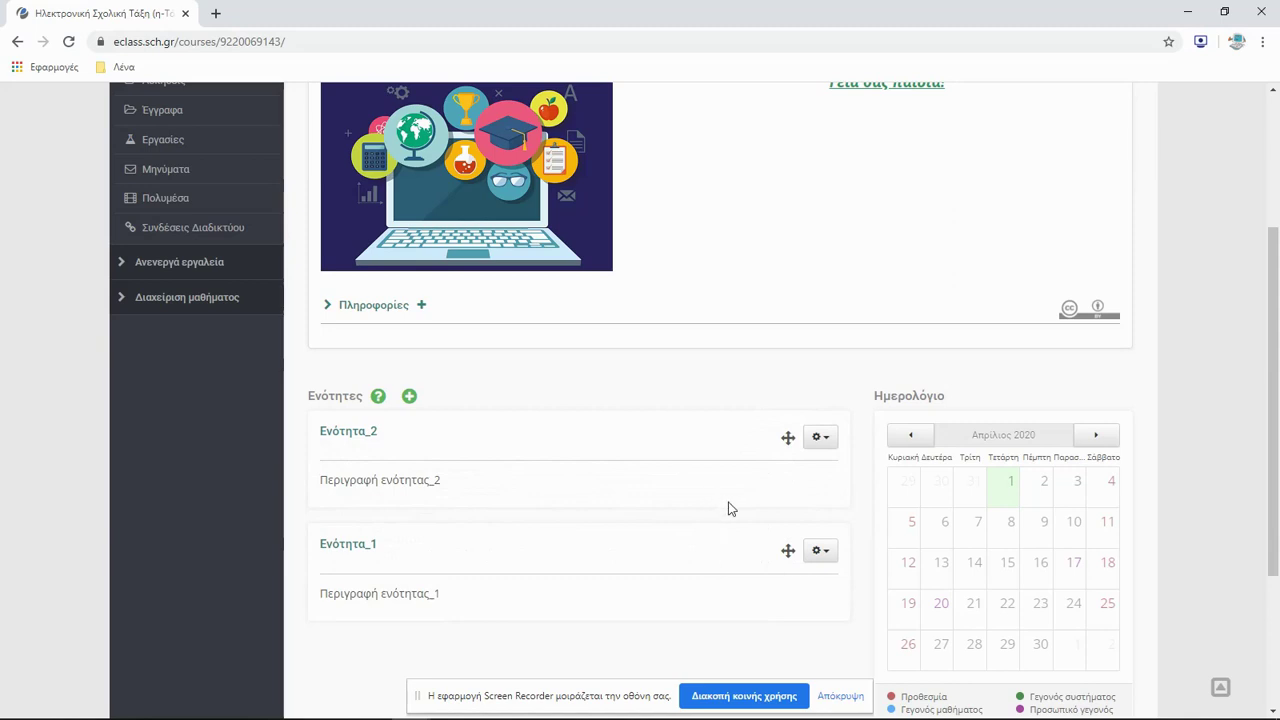
pyautogui.click(826, 446)
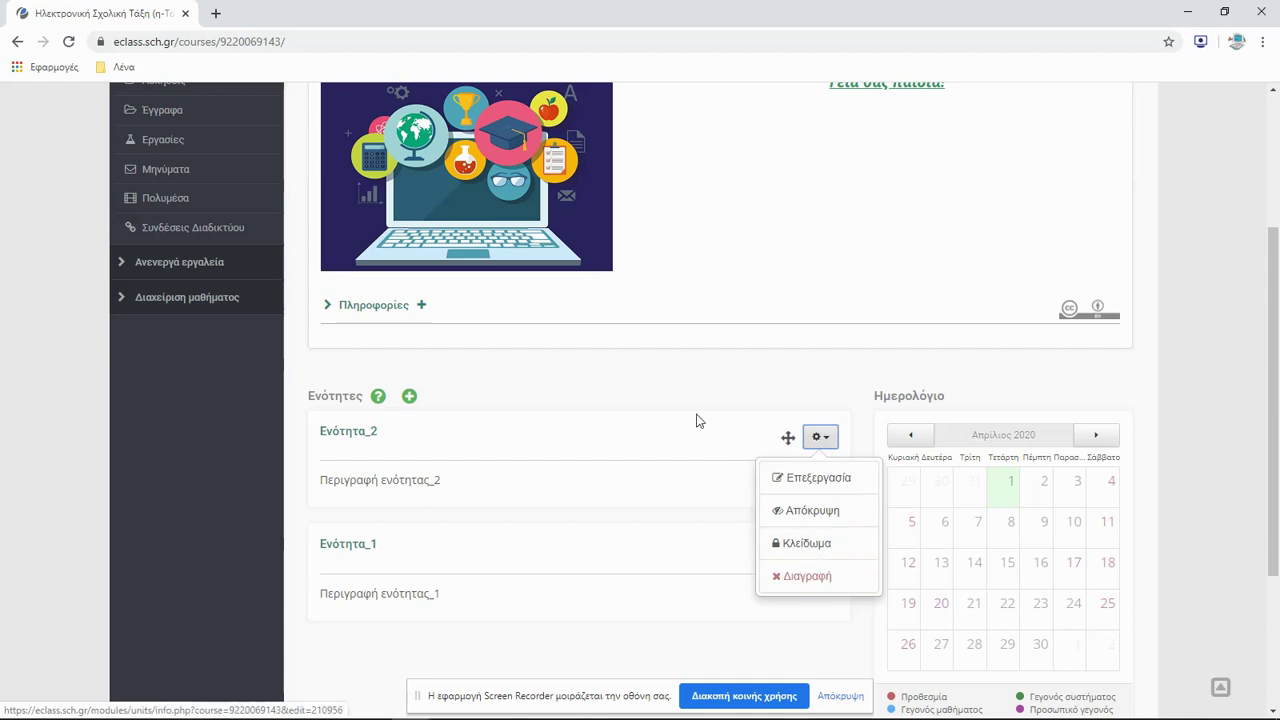
pyautogui.click(689, 377)
# Switch Απλό_μάθημα to the student view and review its units and the list of course users.
pyautogui.scroll(3, 900, 414)
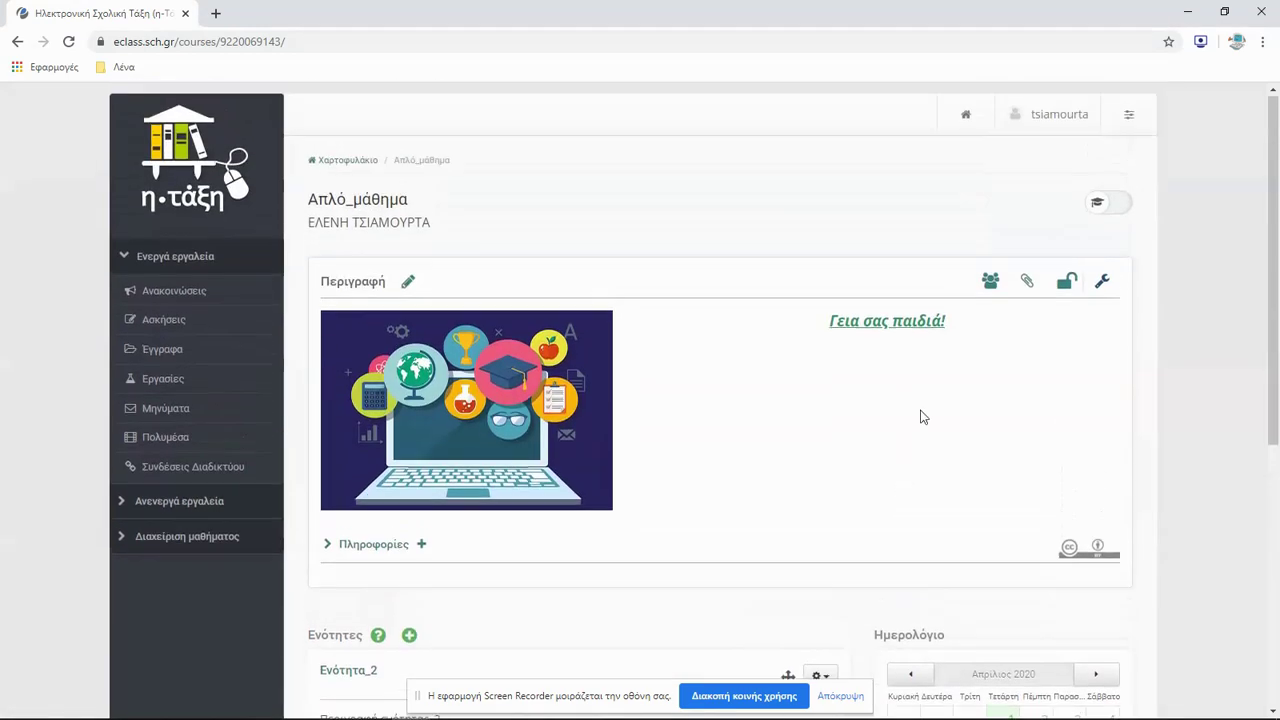
pyautogui.click(1097, 205)
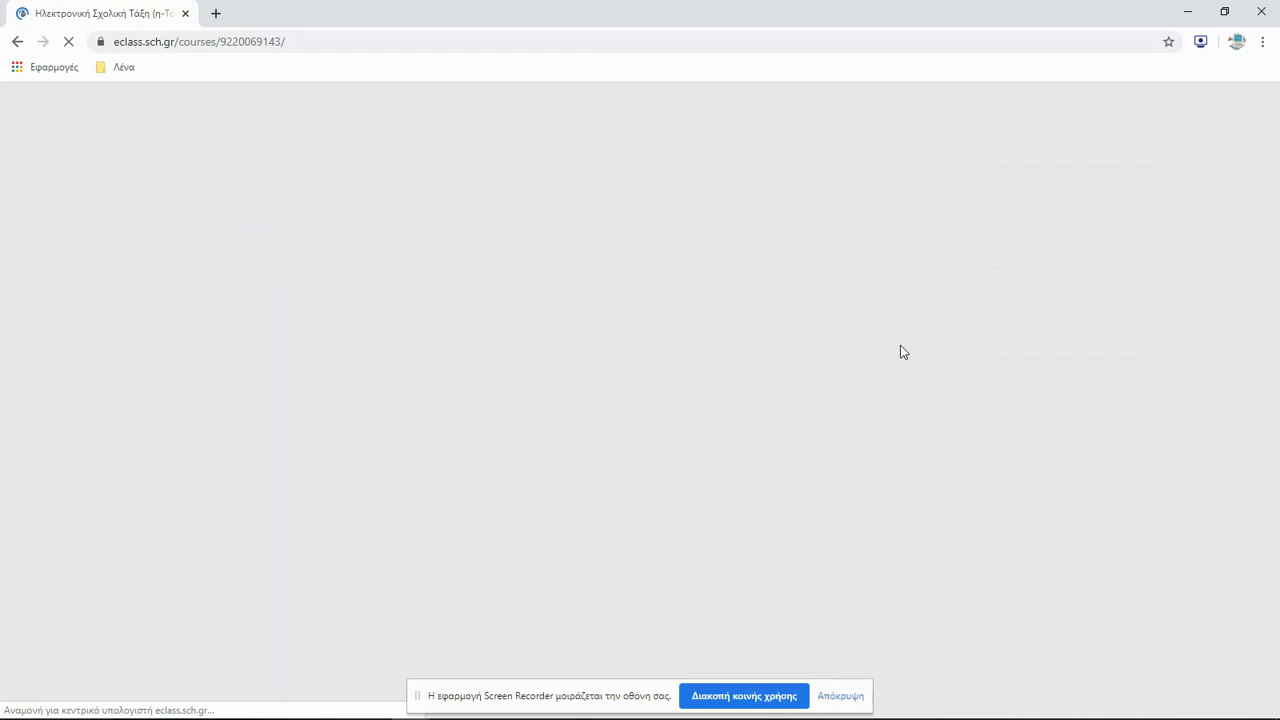
pyautogui.scroll(-1, 900, 345)
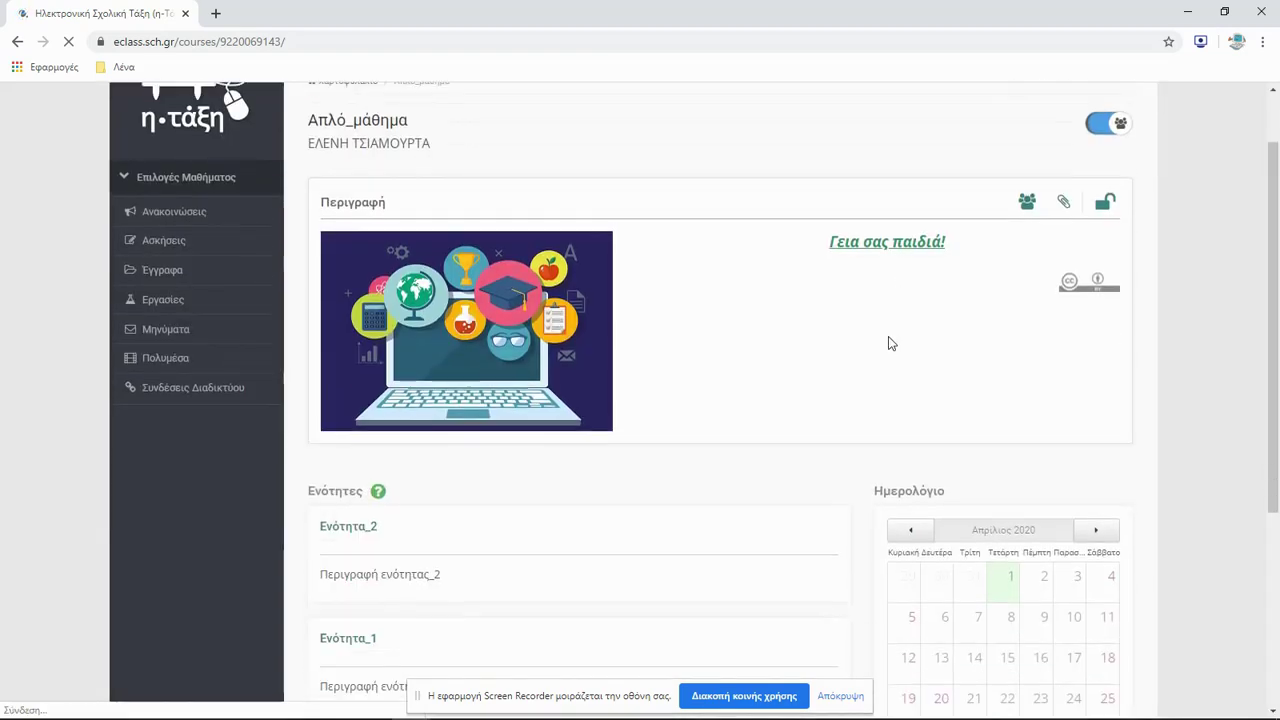
pyautogui.scroll(-2, 891, 343)
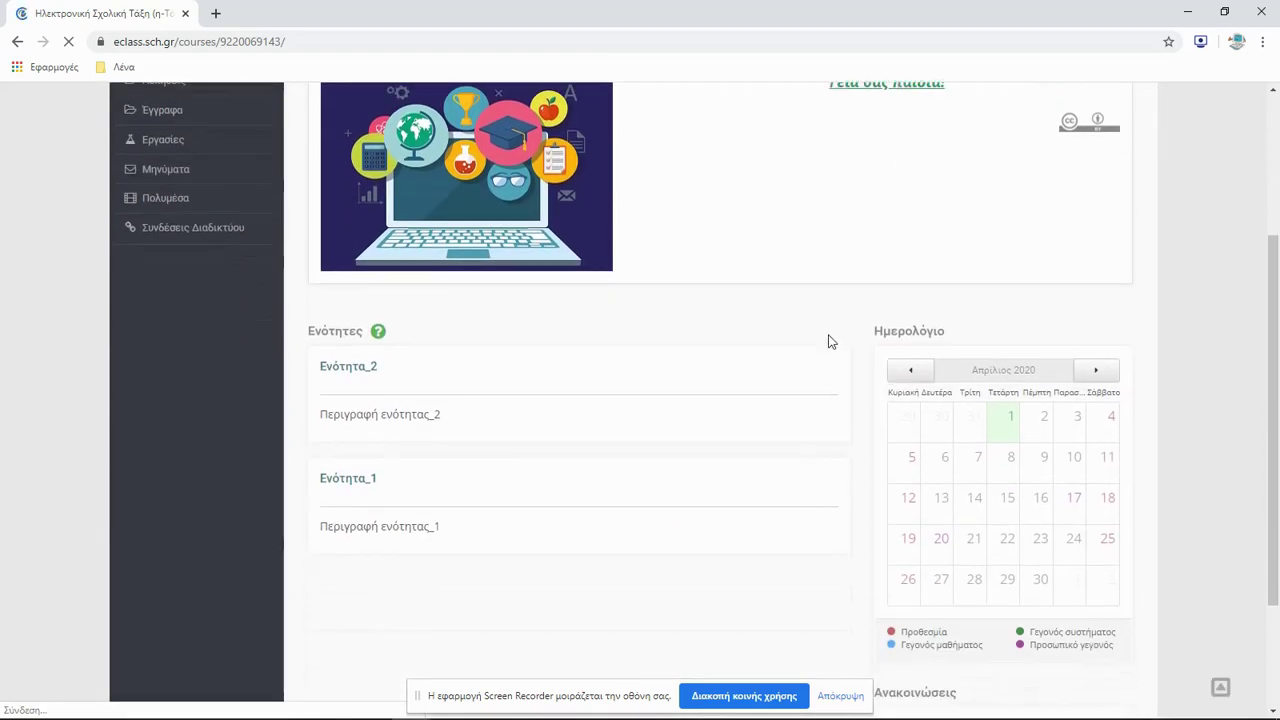
pyautogui.scroll(2, 814, 409)
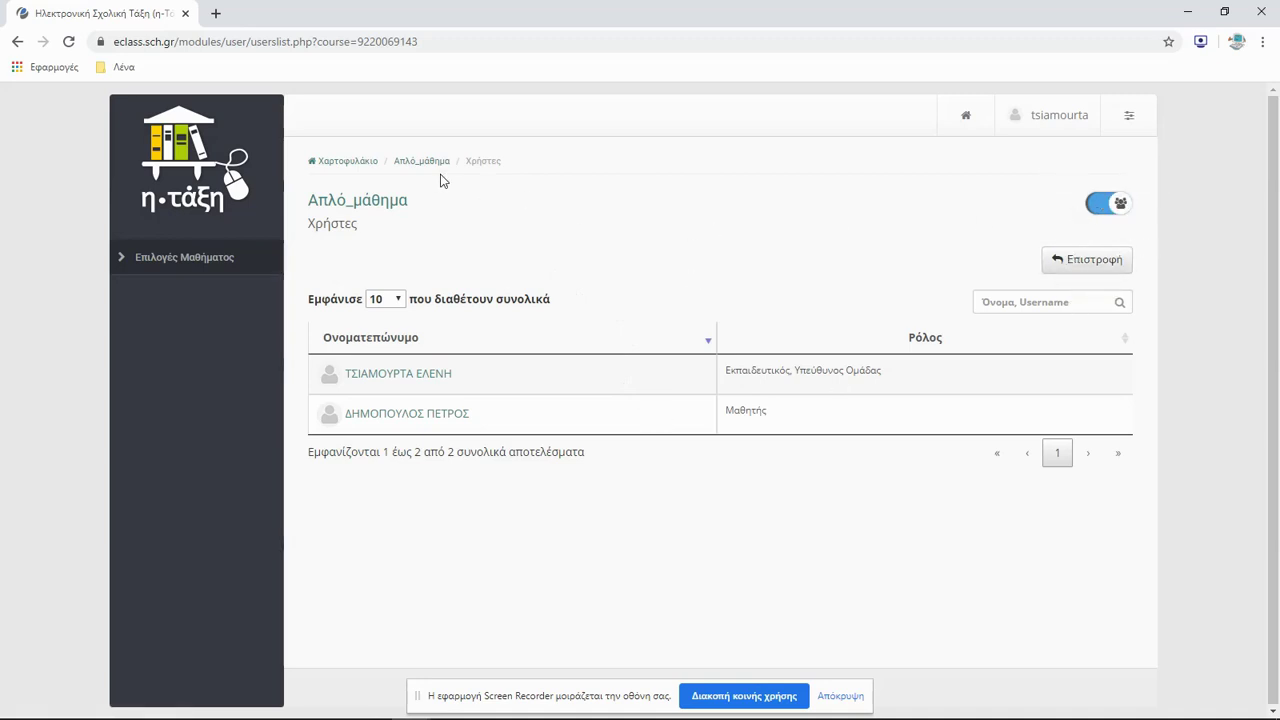
# Open the settings of Απλό_μάθημα from the portfolio, and delete the course permanently.
pyautogui.click(350, 166)
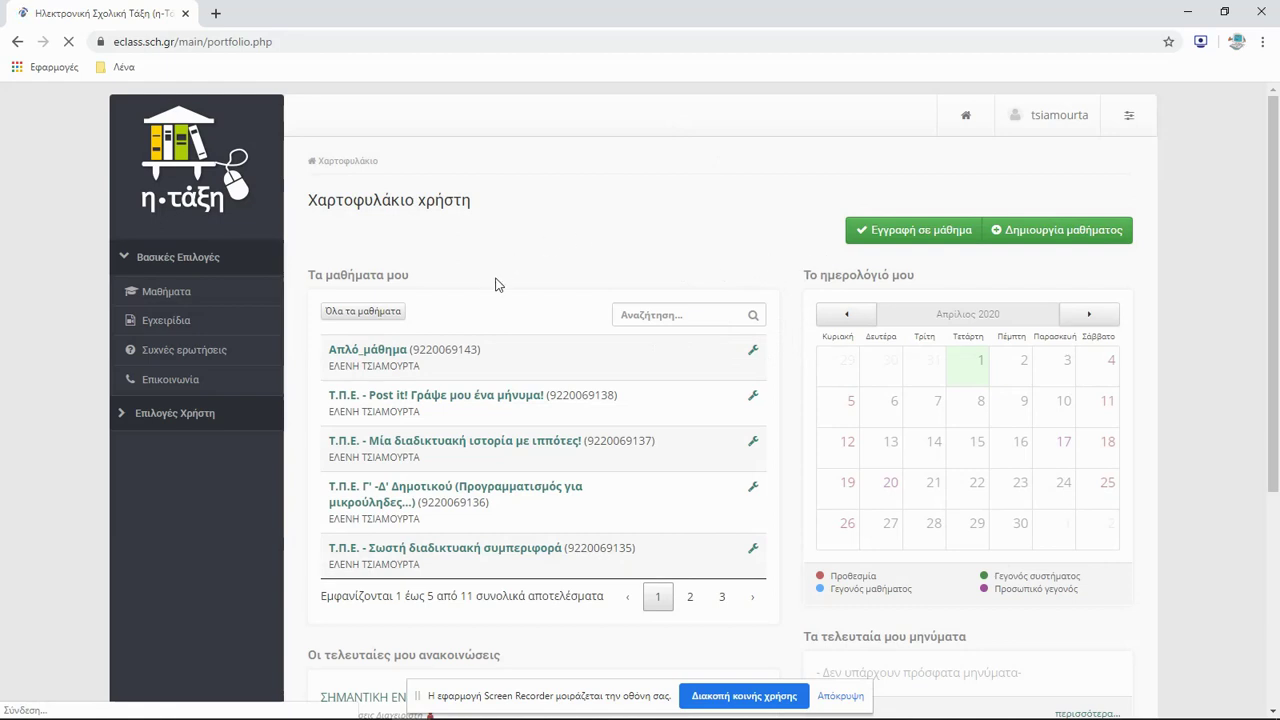
pyautogui.click(754, 358)
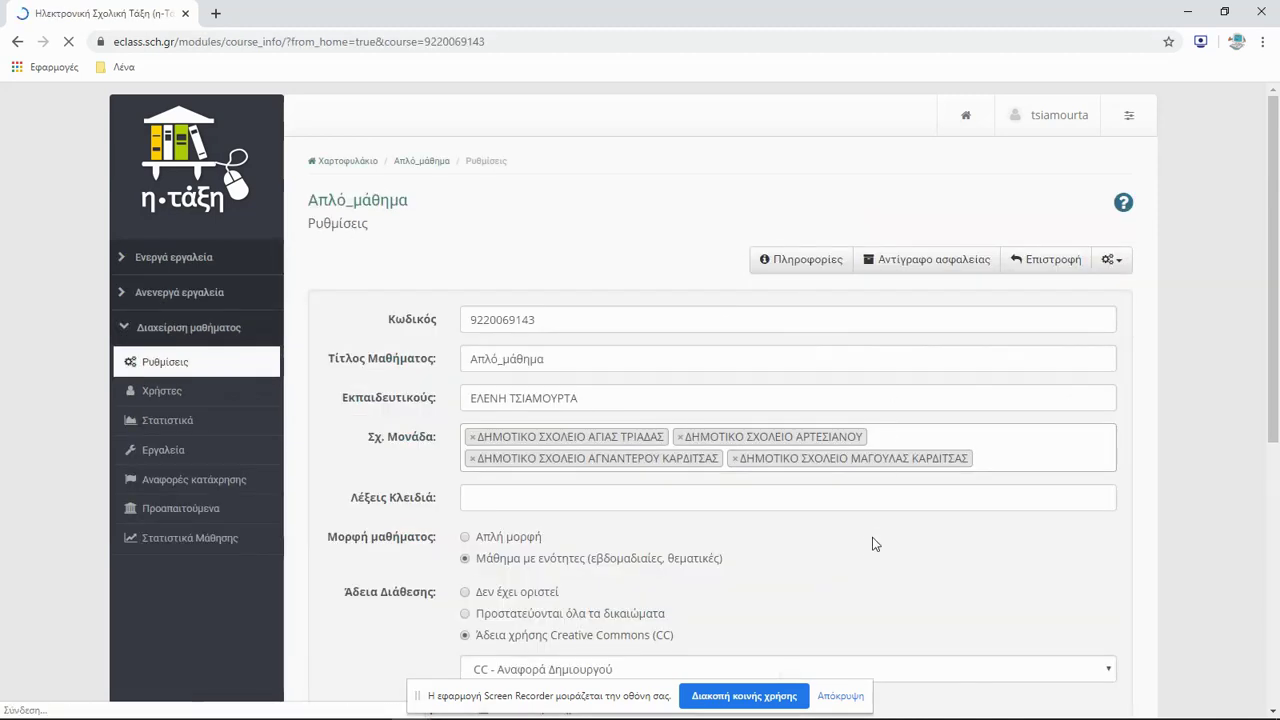
pyautogui.click(1112, 262)
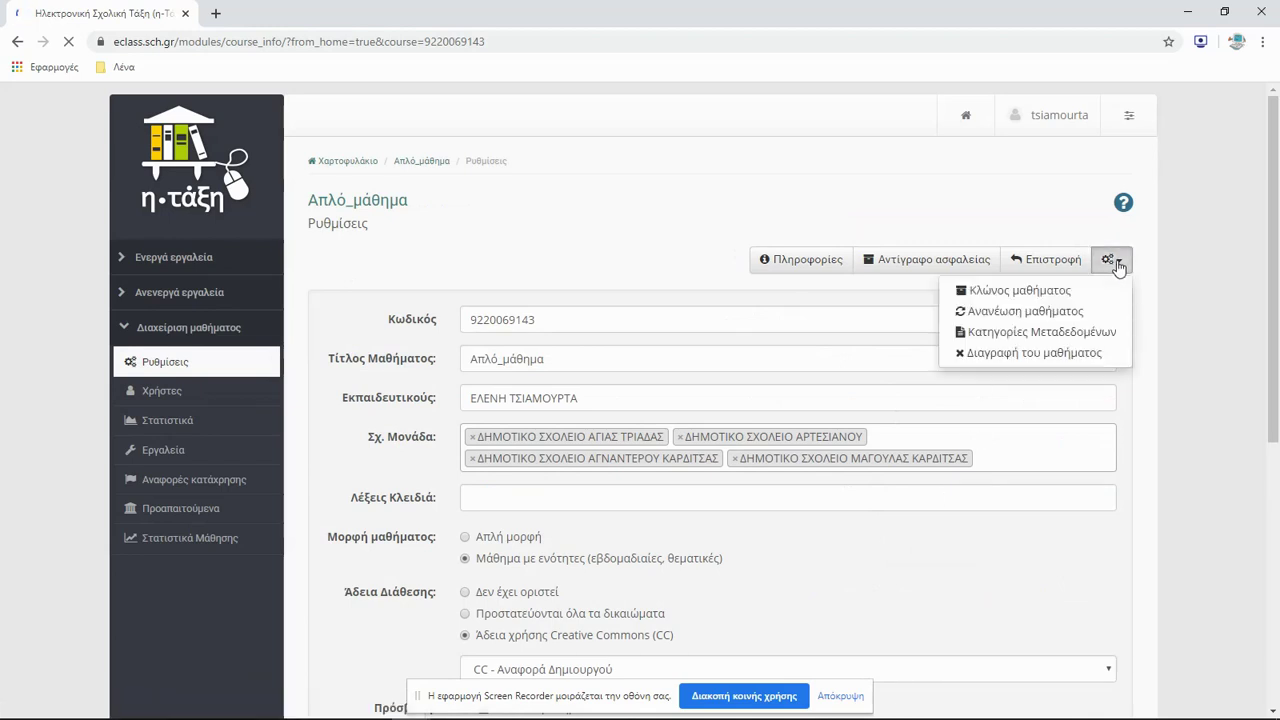
pyautogui.click(1041, 351)
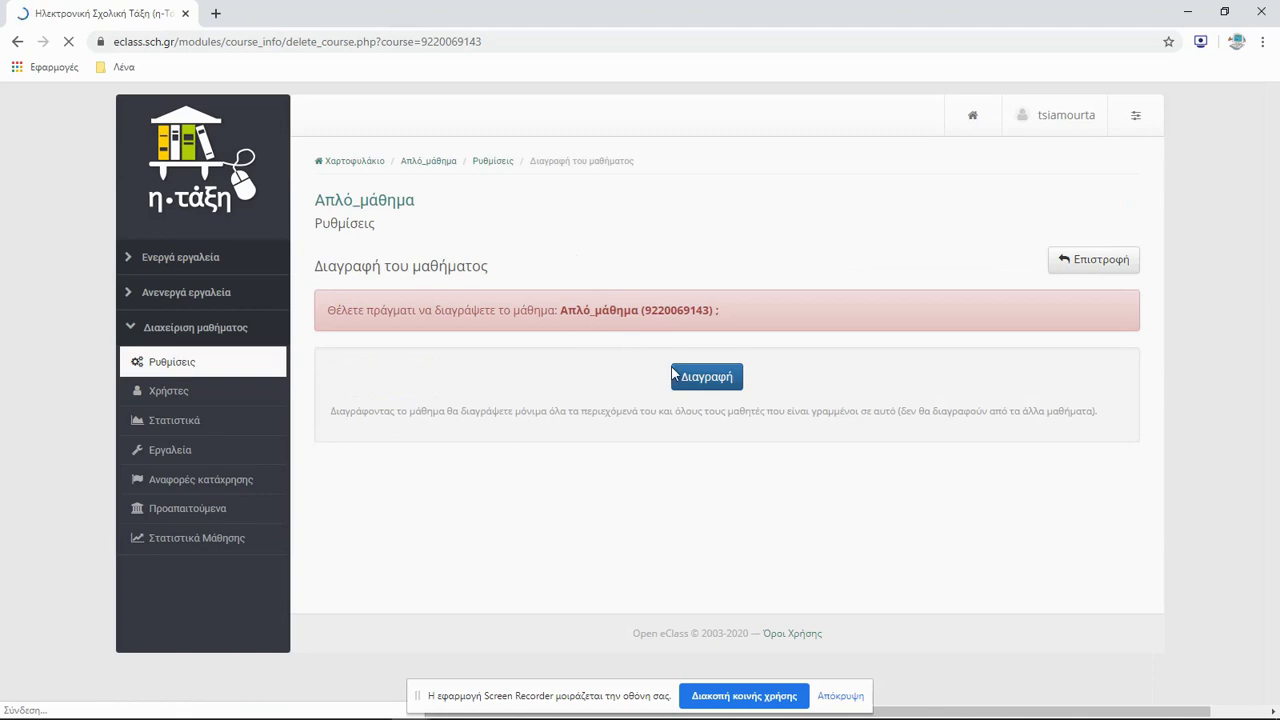
pyautogui.click(705, 376)
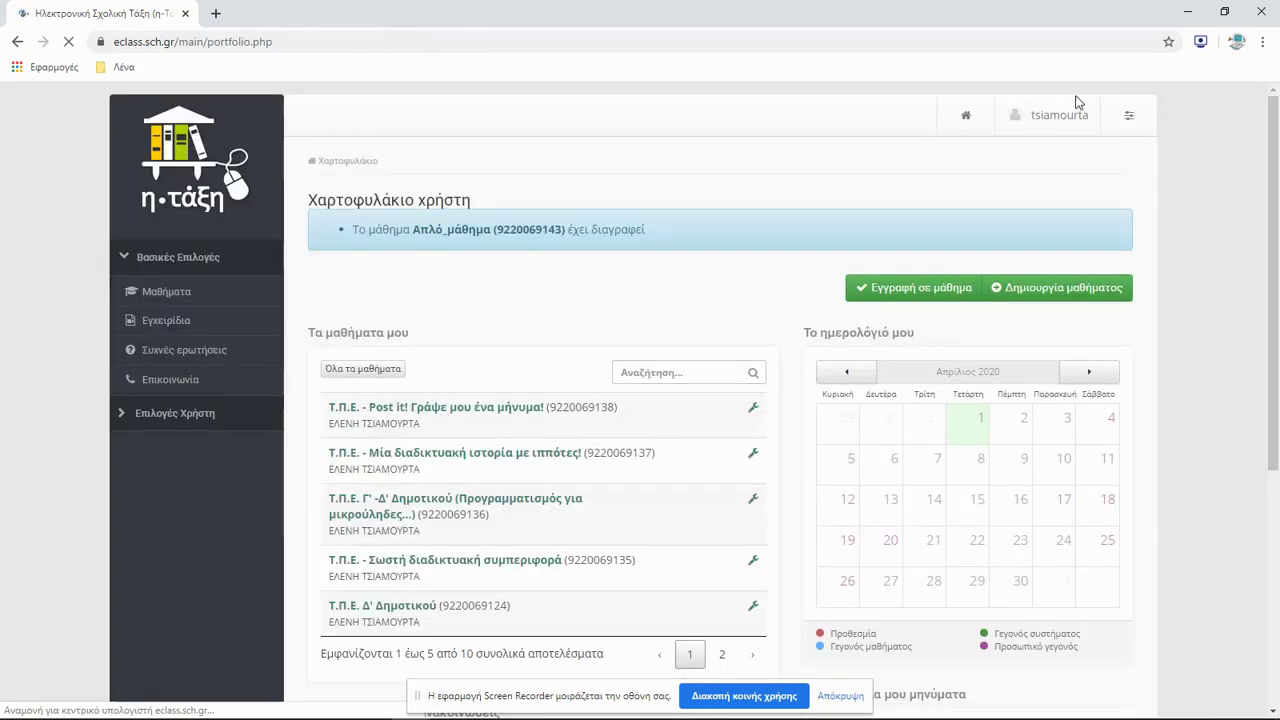
# Log out of the η-τάξη account.
pyautogui.click(1058, 115)
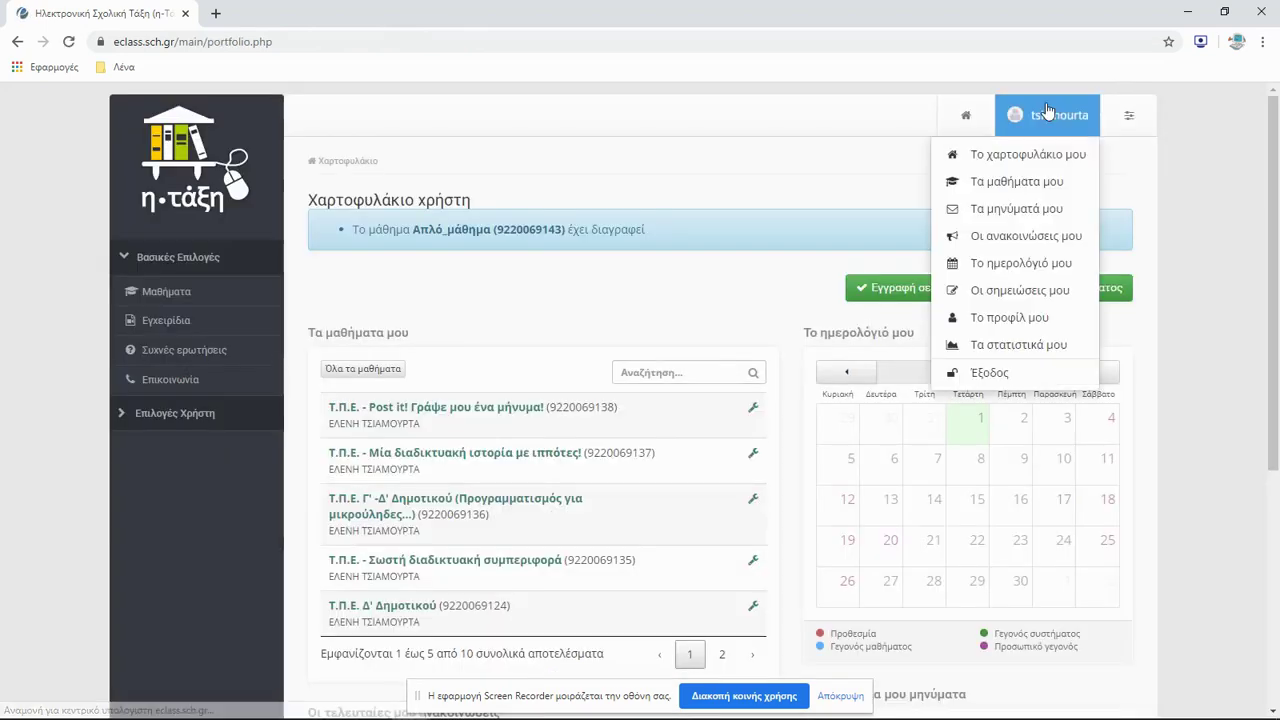
pyautogui.click(1024, 373)
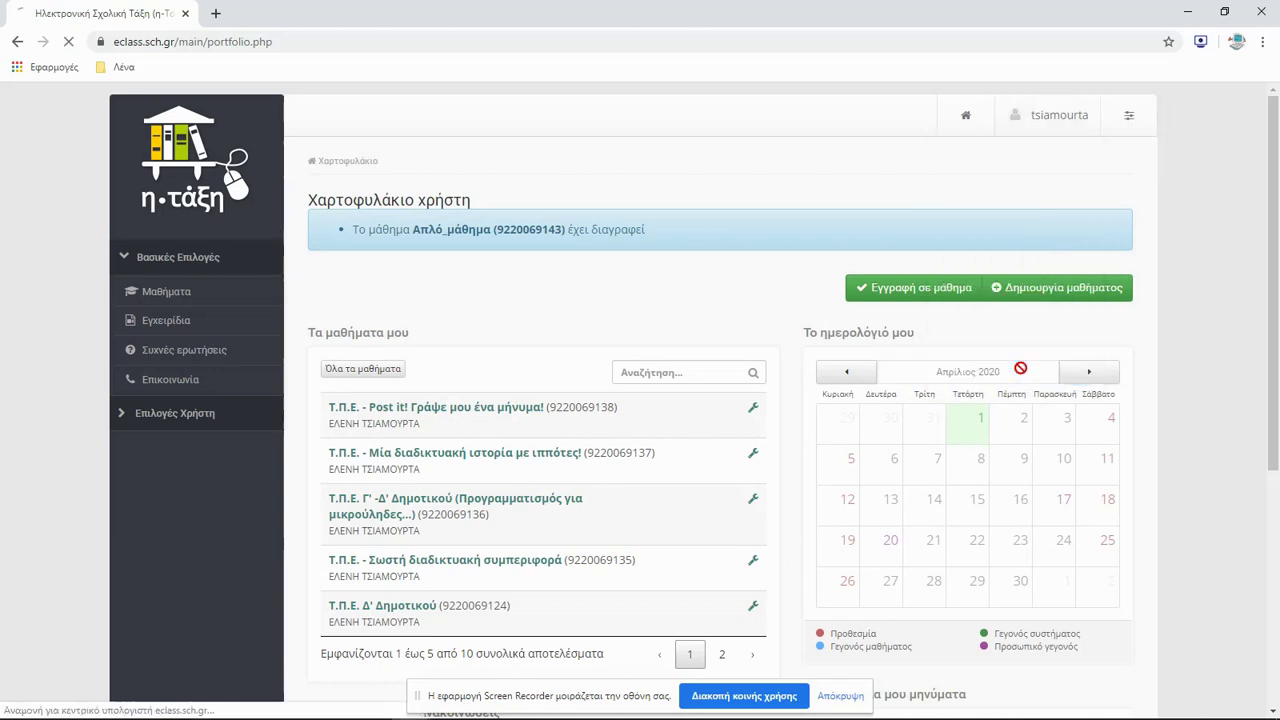